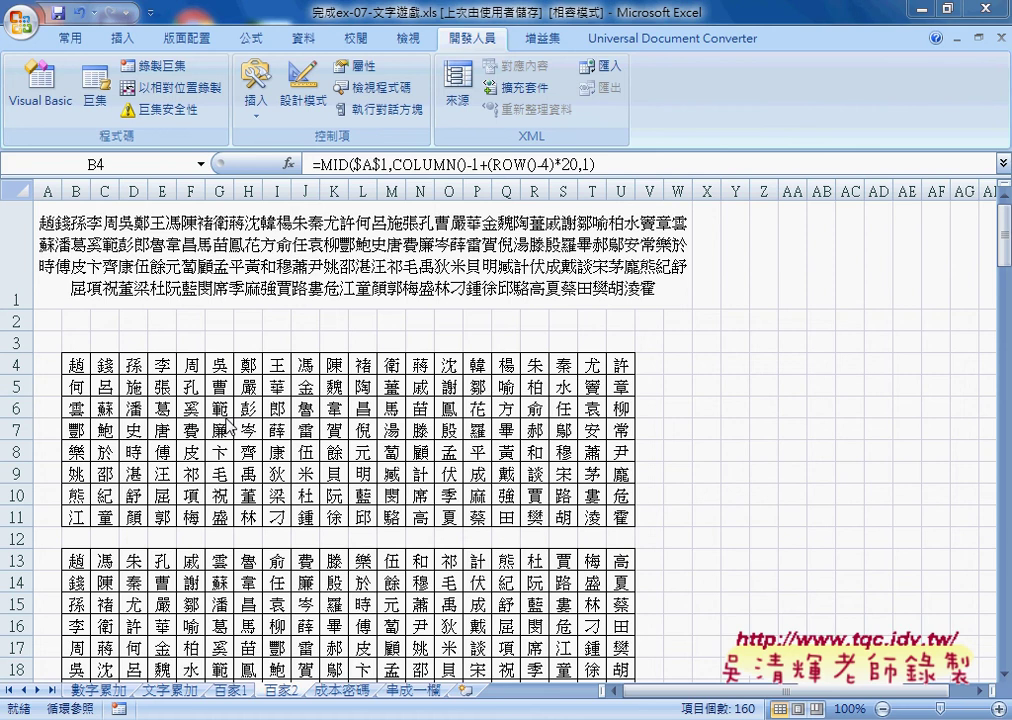
# Step: Copy the top surname grid, then draw a form button near V4 assigned to the 向右 macro
pyautogui.hotkey('ctrl', 'a')
pyautogui.hotkey('ctrl', 'c')
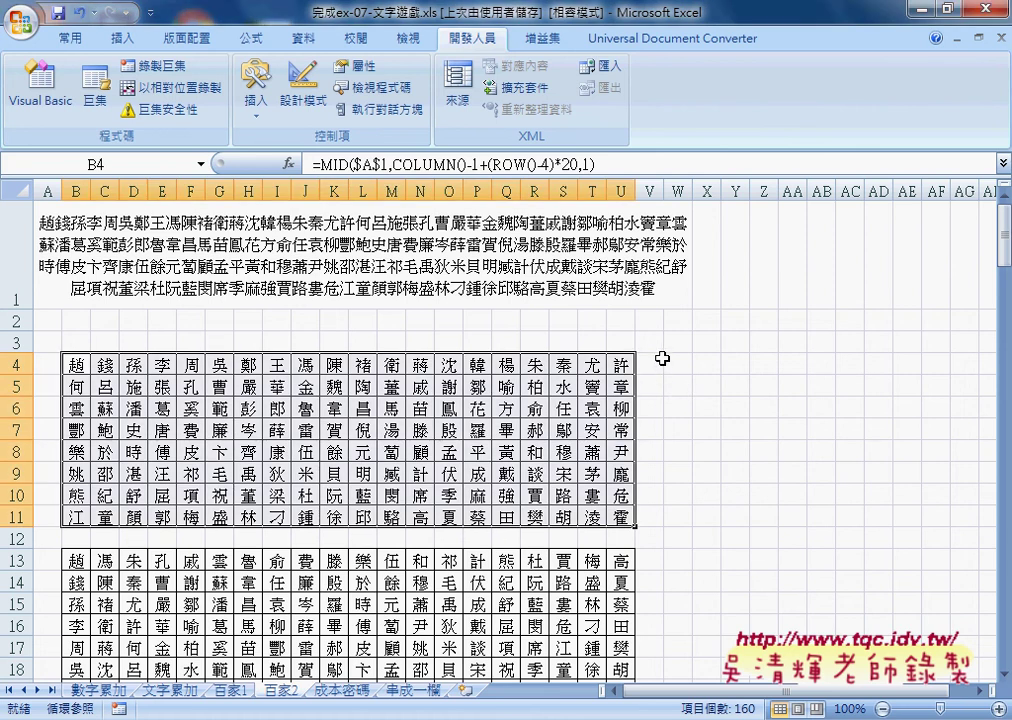
pyautogui.click(255, 98)
pyautogui.click(238, 156)
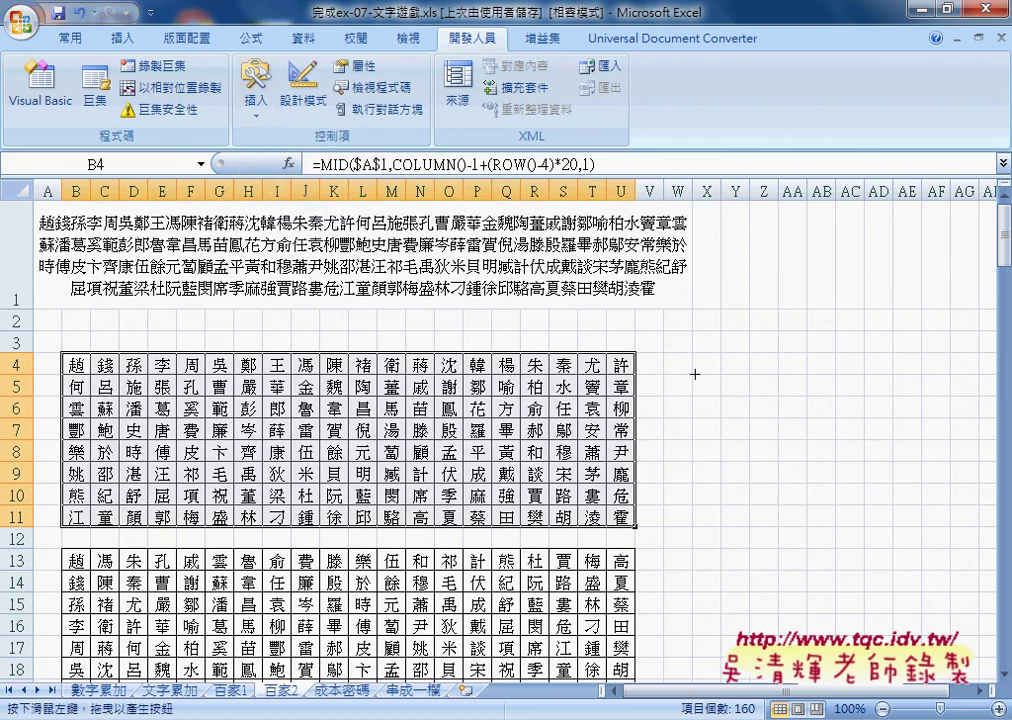
pyautogui.moveTo(670, 355); pyautogui.dragTo(788, 385)
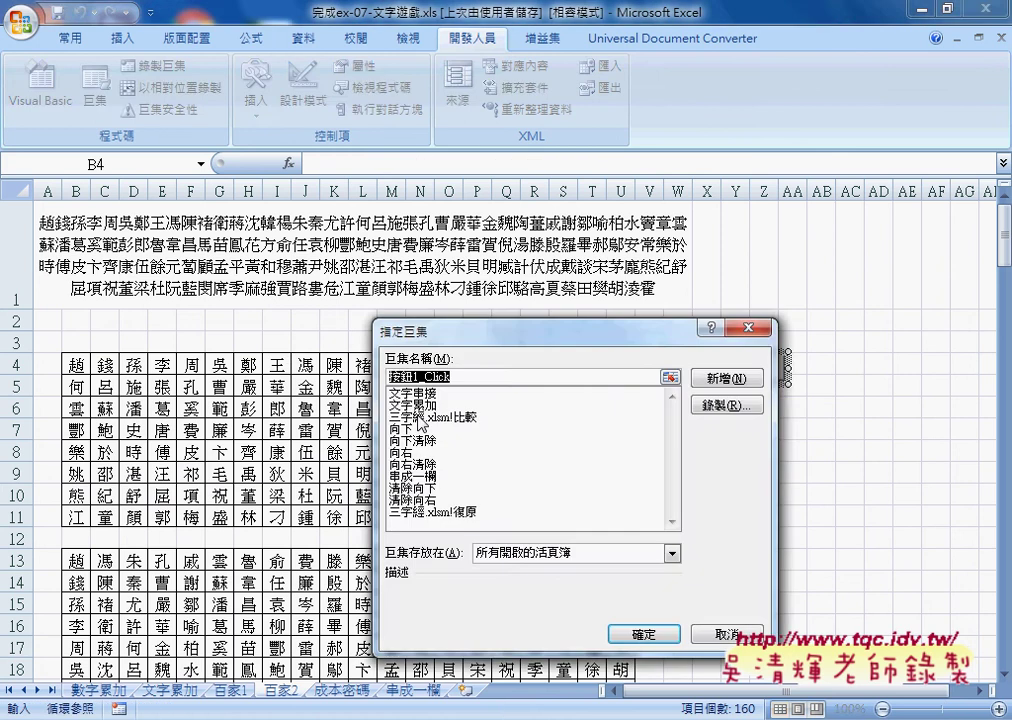
pyautogui.click(402, 452)
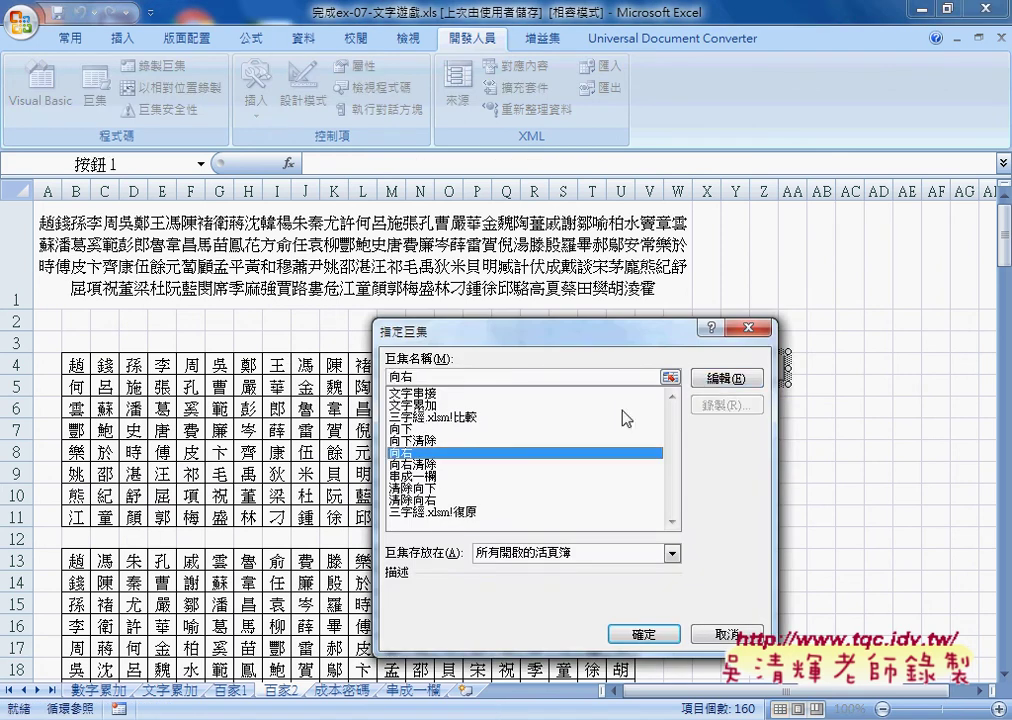
pyautogui.rightClick(411, 380)
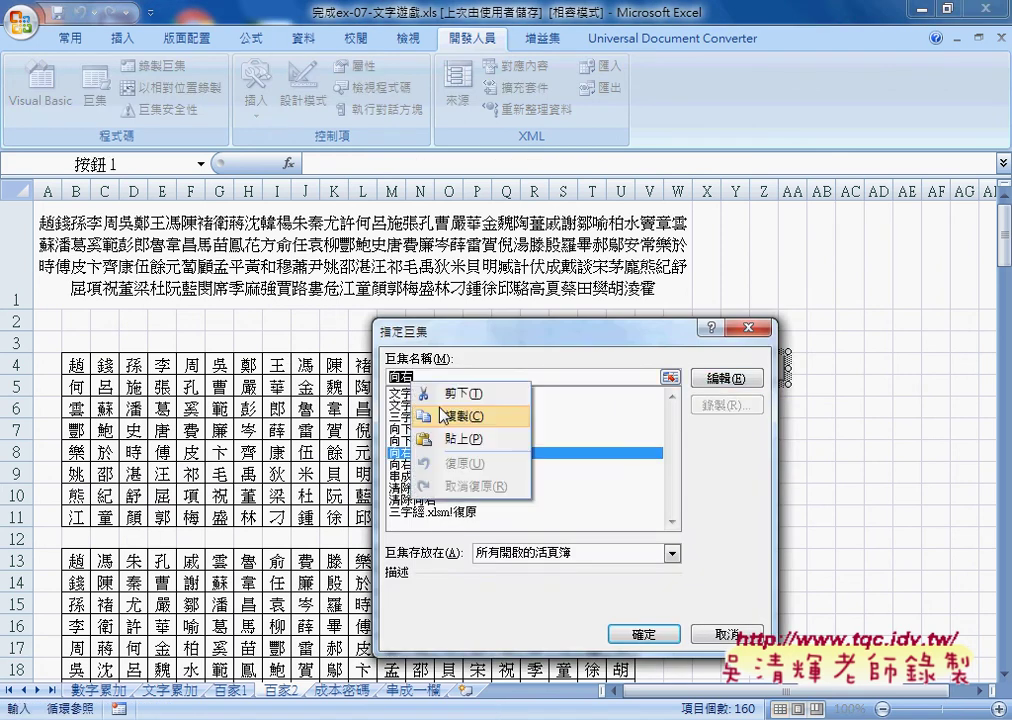
pyautogui.click(441, 414)
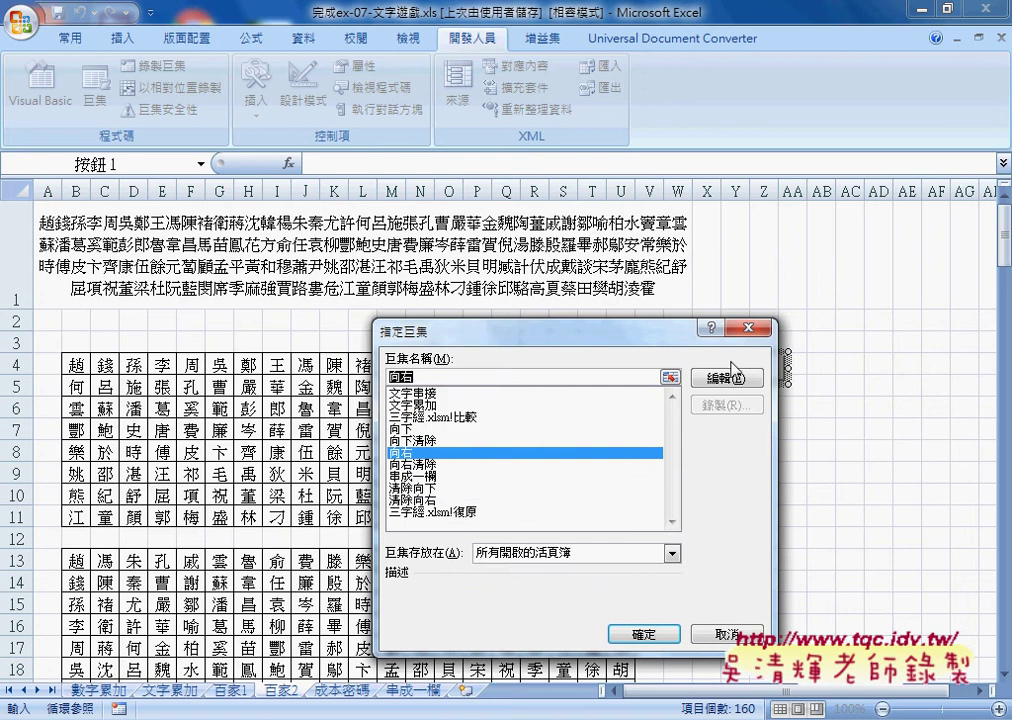
pyautogui.click(720, 634)
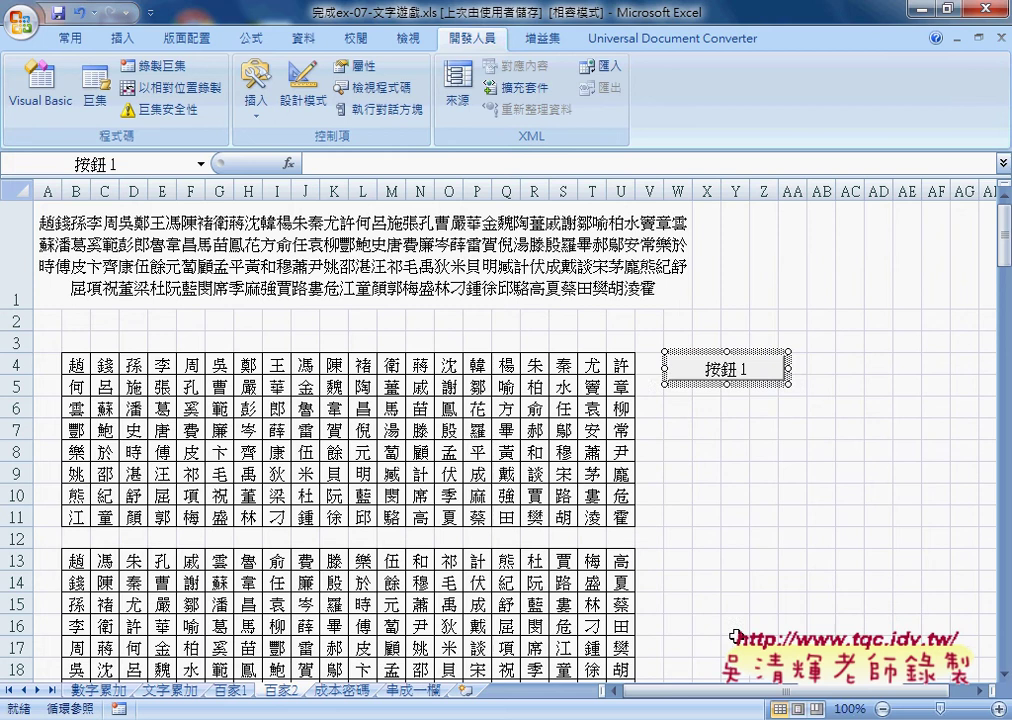
# Step: Change the new button's caption to 向右
pyautogui.click(705, 369)
pyautogui.press('Delete')
pyautogui.press('Delete')
pyautogui.press('Delete')
pyautogui.press('Delete')
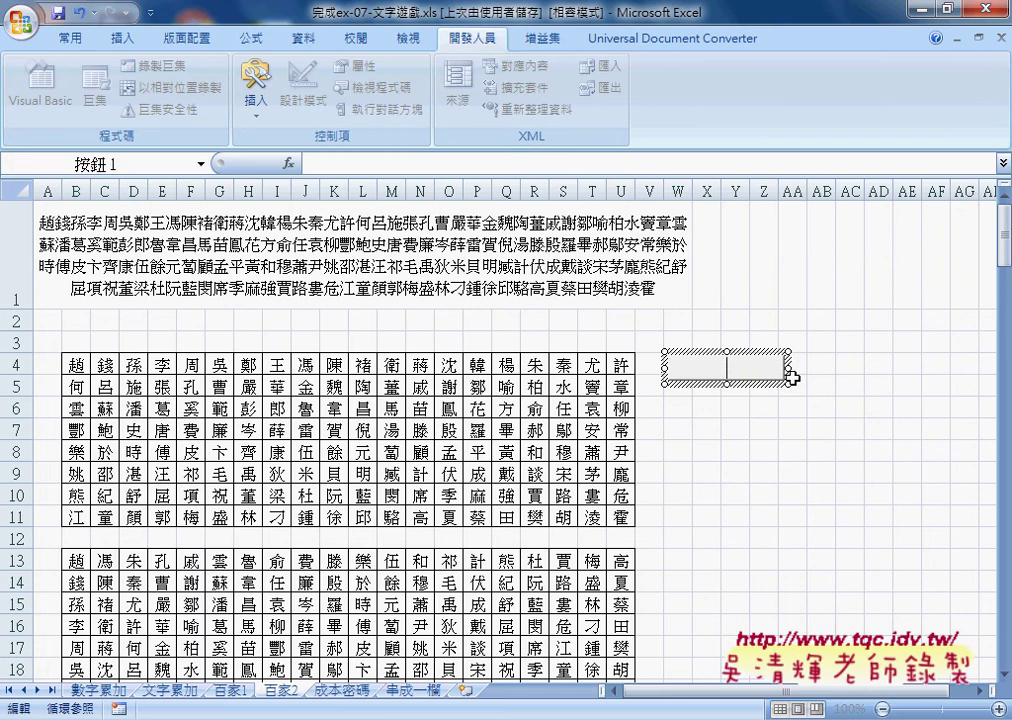
pyautogui.write('向右')
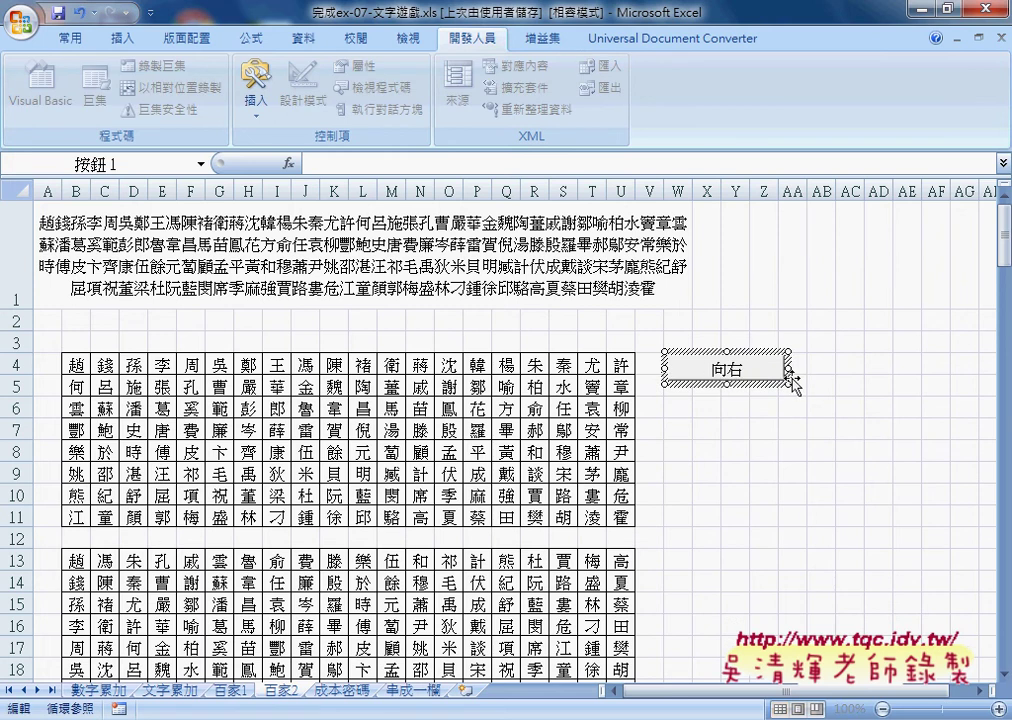
pyautogui.click(735, 472)
pyautogui.click(256, 100)
# Step: Draw a second form button below 向右 and assign it the 向右清除 macro
pyautogui.click(248, 163)
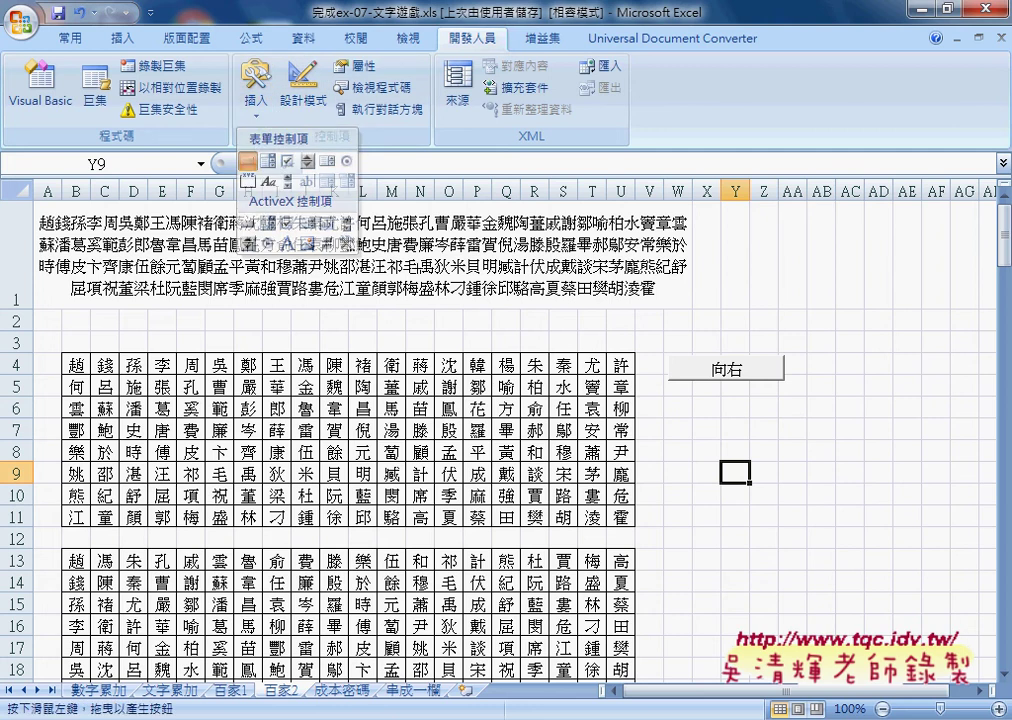
pyautogui.moveTo(668, 384); pyautogui.dragTo(788, 415)
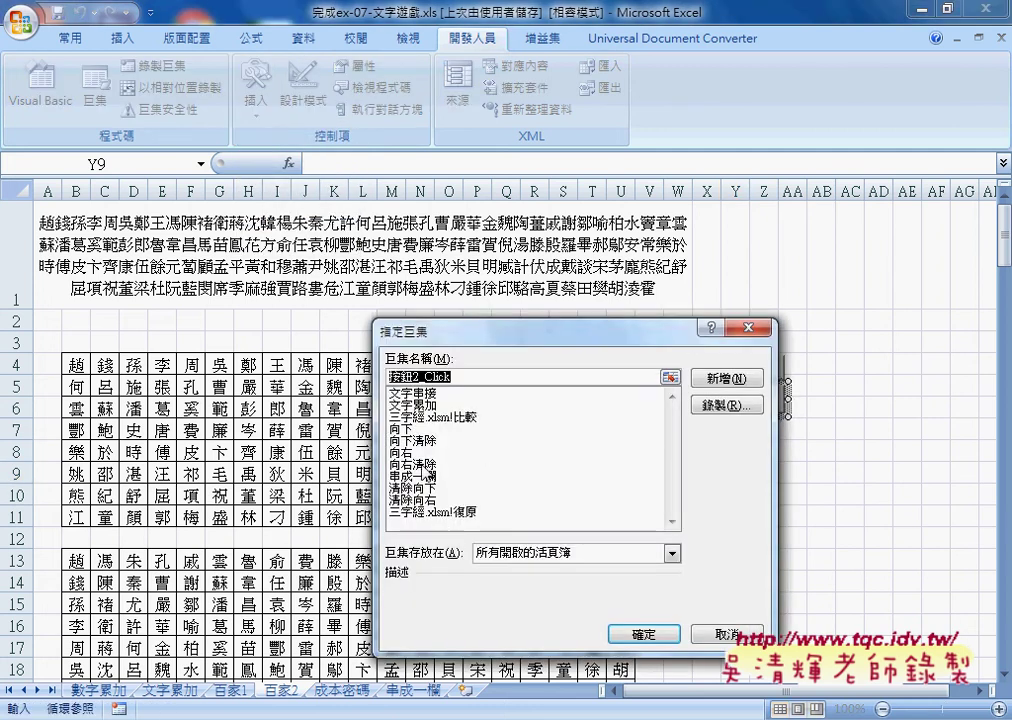
pyautogui.click(425, 464)
pyautogui.rightClick(510, 378)
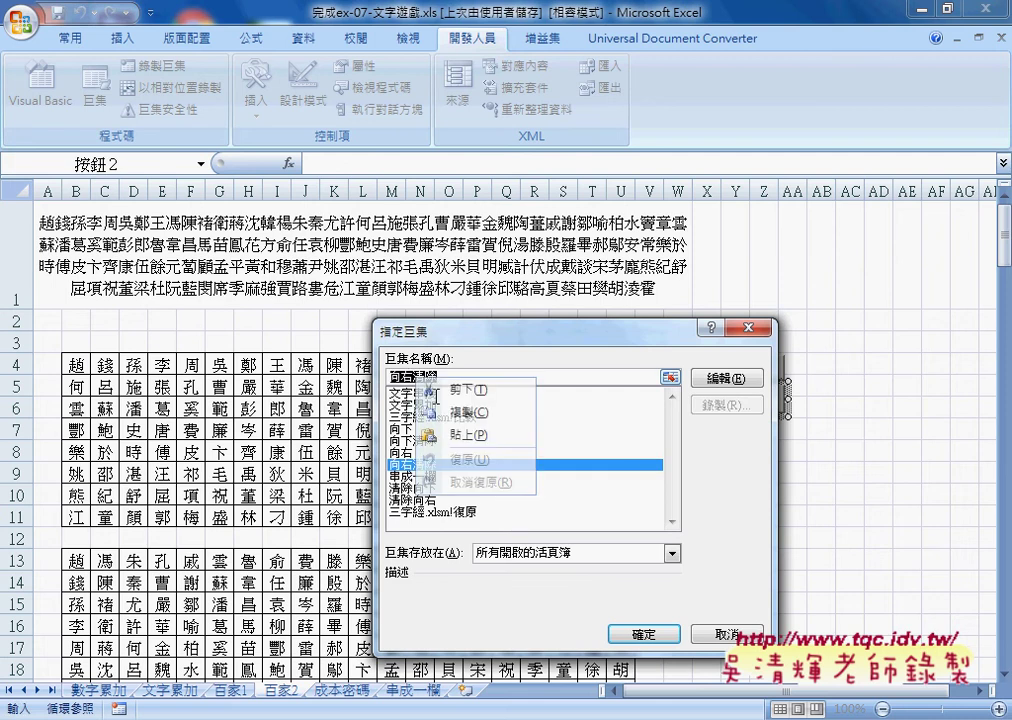
pyautogui.click(540, 490)
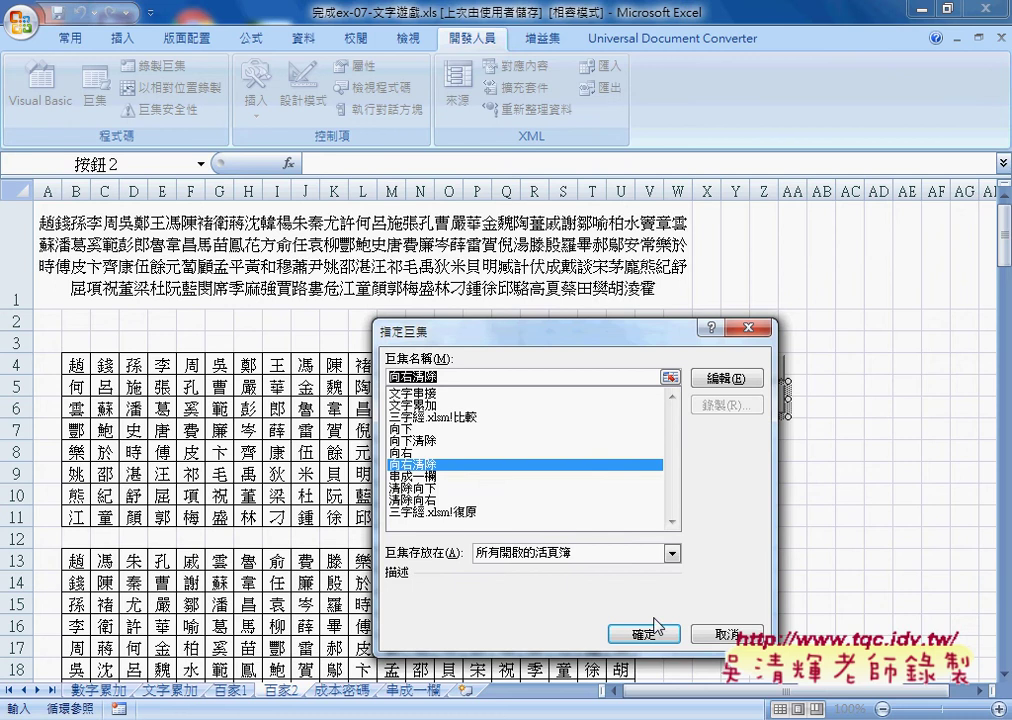
pyautogui.press('Return')
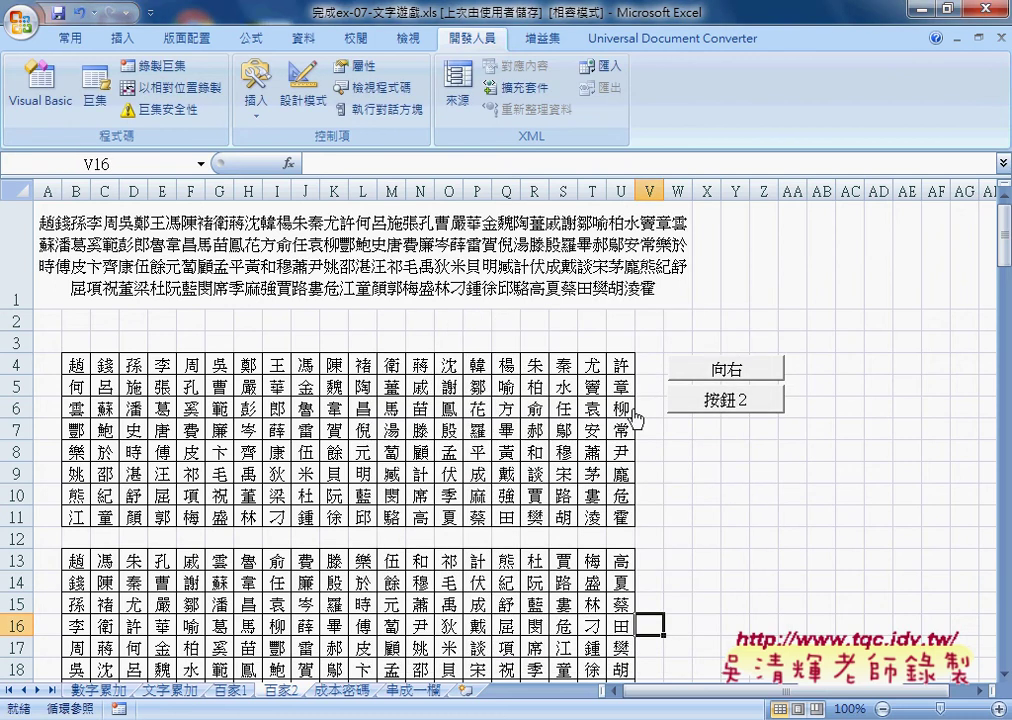
# Step: Replace the second button's caption with 向右清除
pyautogui.rightClick(713, 404)
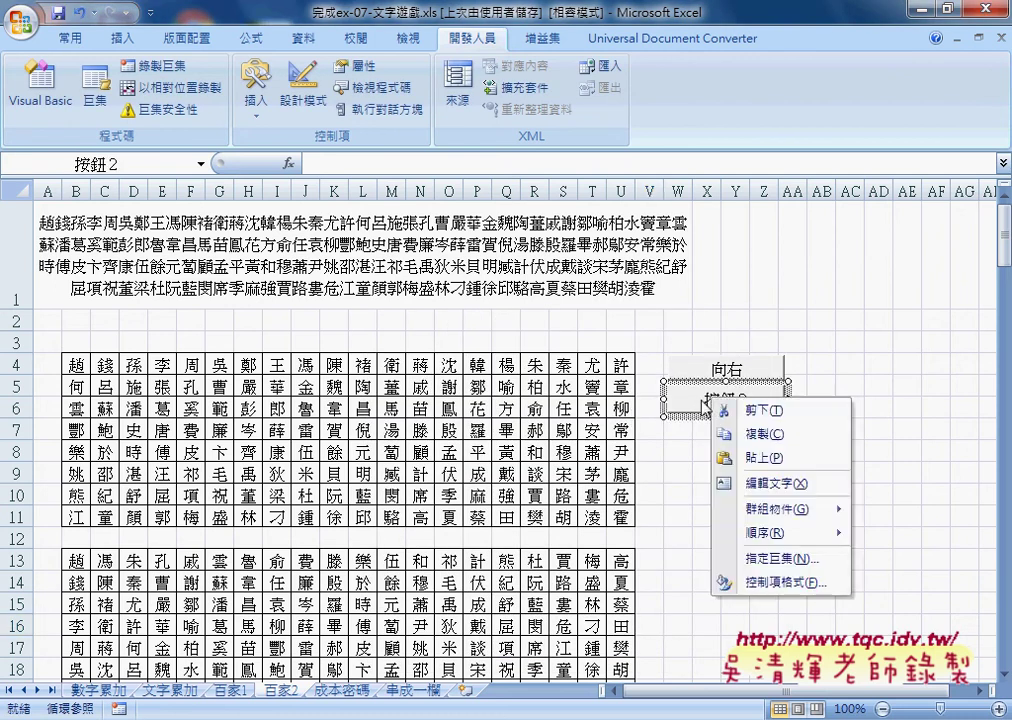
pyautogui.click(778, 483)
pyautogui.moveTo(668, 400); pyautogui.dragTo(790, 405)
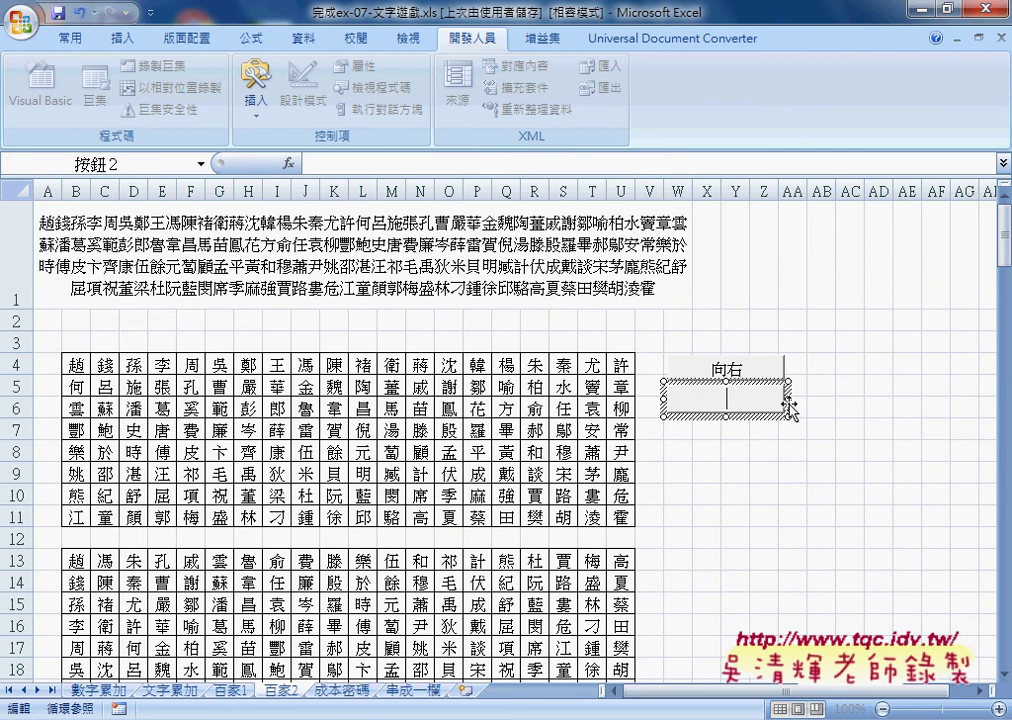
pyautogui.write('向右清除')
pyautogui.click(849, 387)
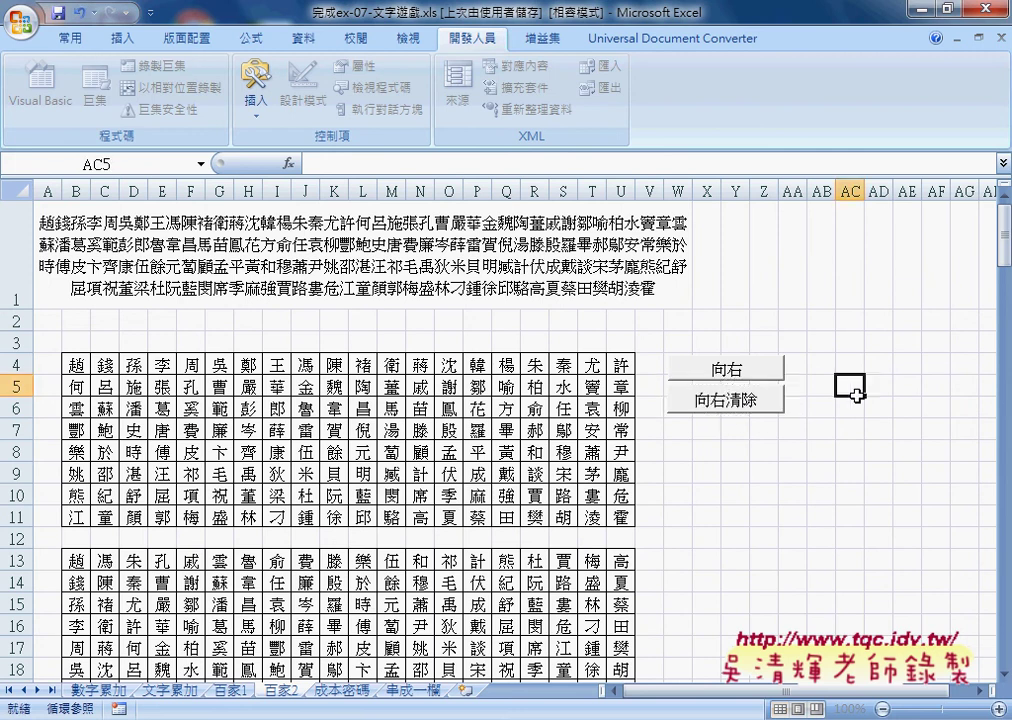
# Step: Run 向右清除 to empty B4:U11, run 向右 to refill it, then check B4's content
pyautogui.click(716, 402)
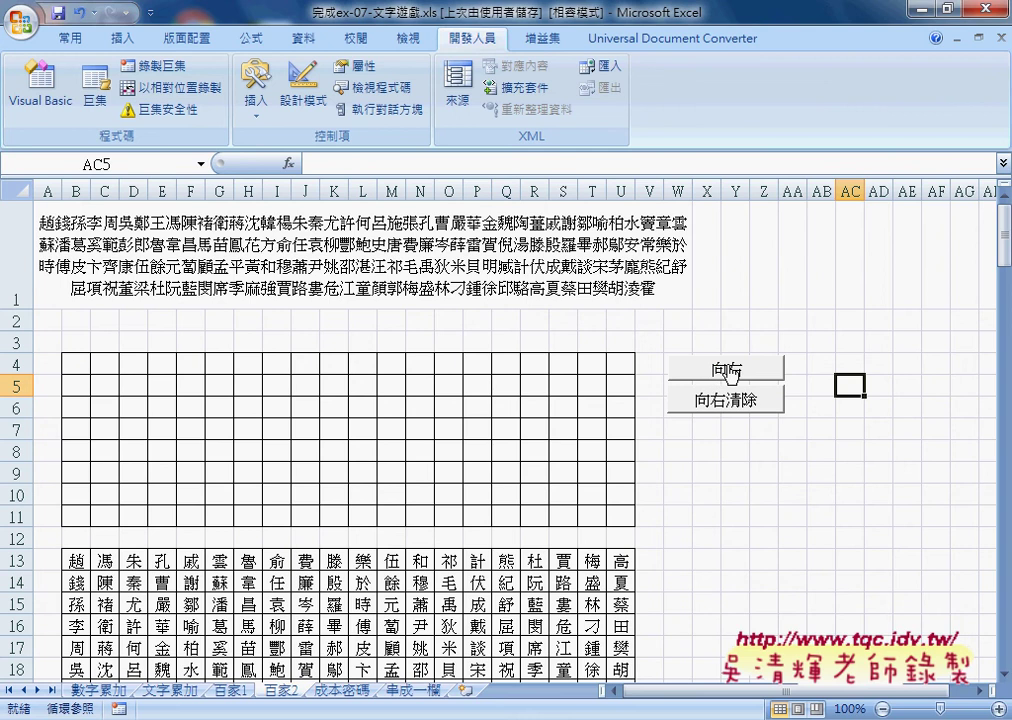
pyautogui.click(717, 372)
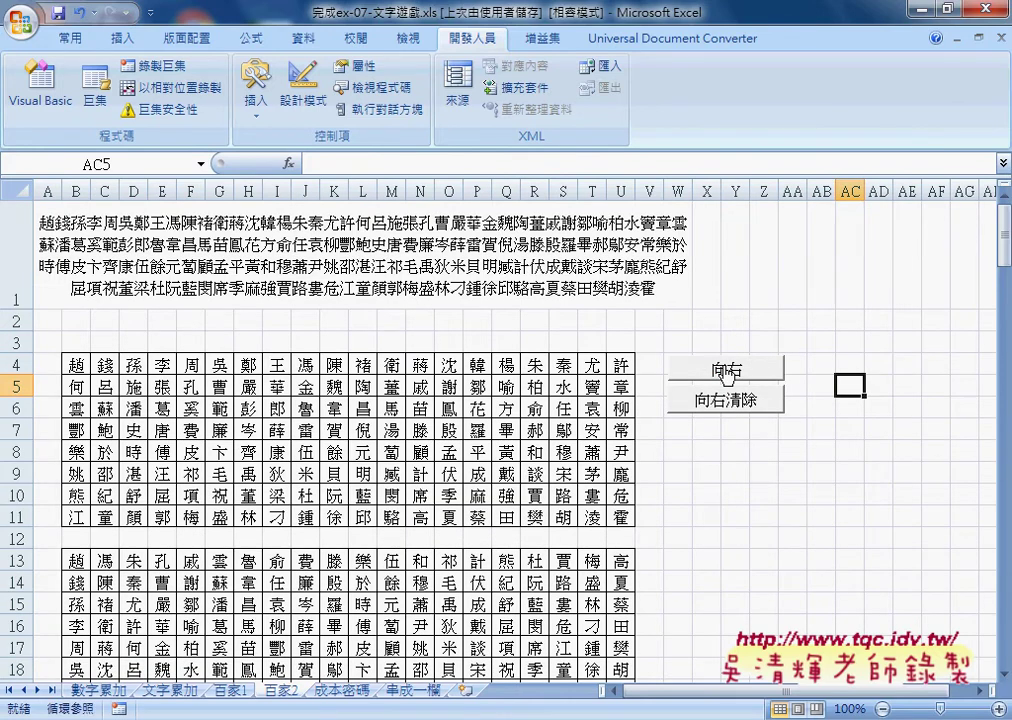
pyautogui.click(80, 366)
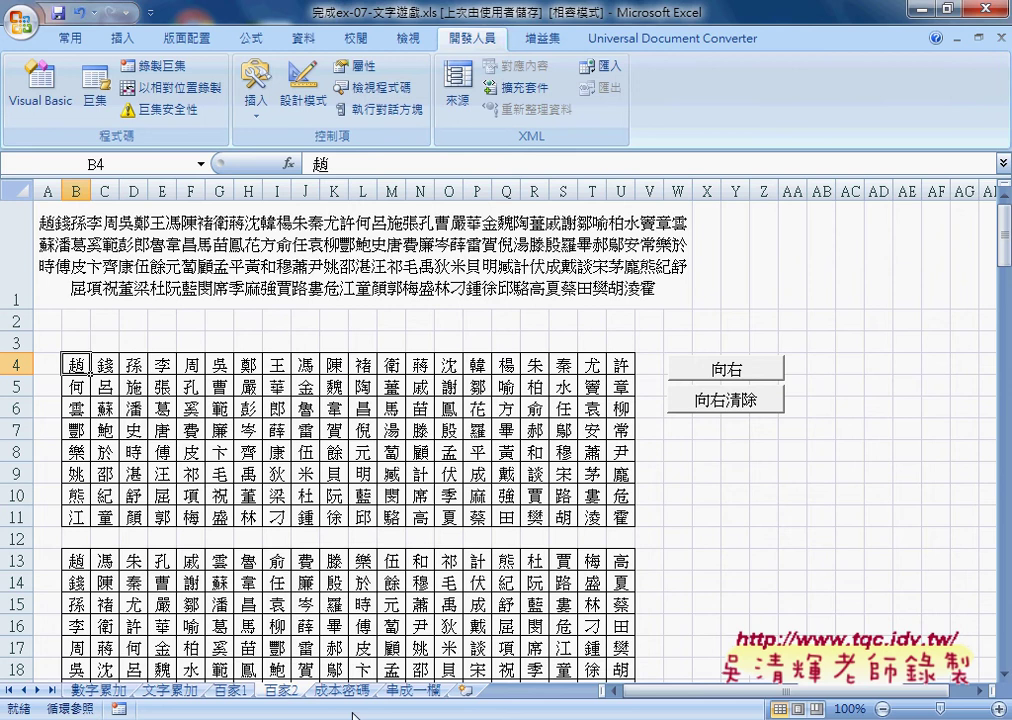
pyautogui.moveTo(330, 715)
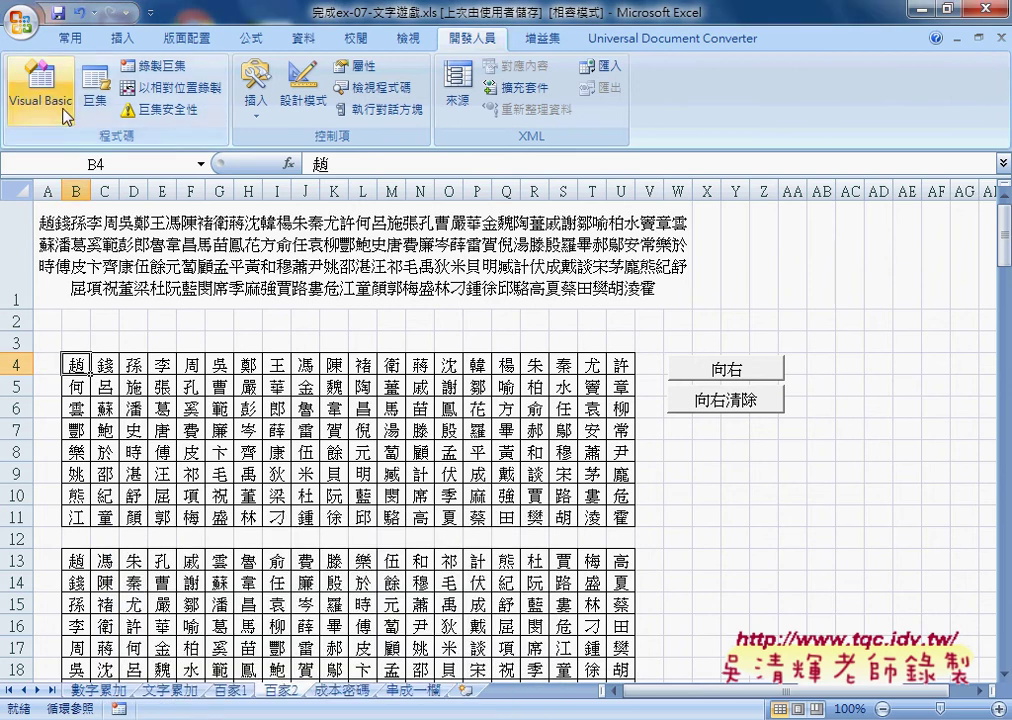
# Step: Open the VBA editor and locate the 向右清除 procedure in Module1
pyautogui.click(40, 90)
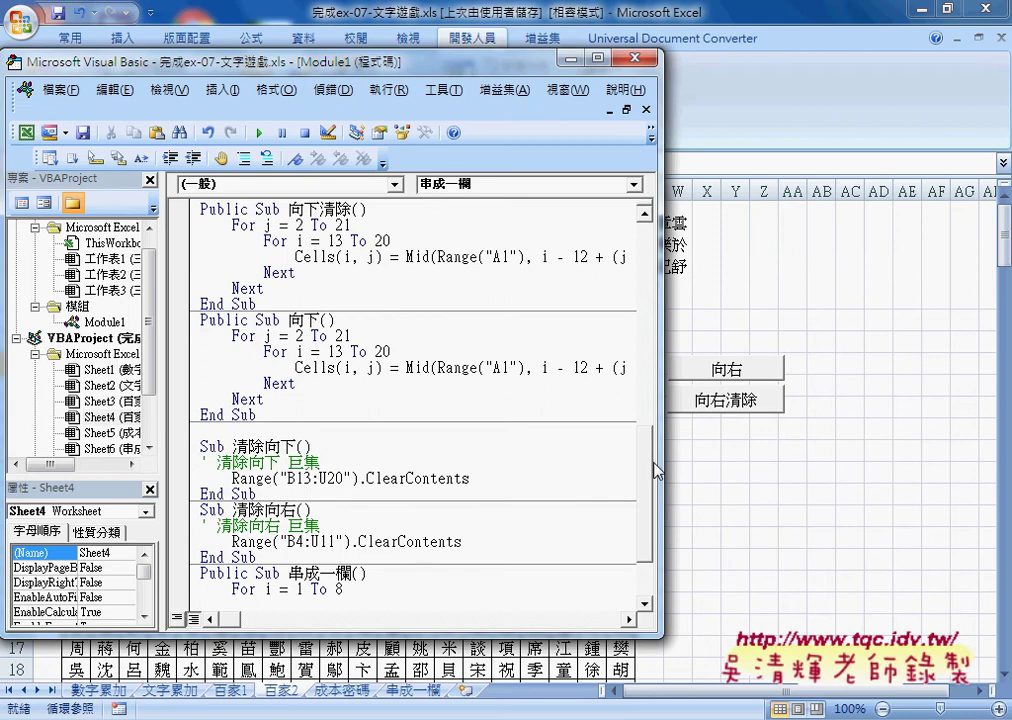
pyautogui.scroll(6, 634, 400)
pyautogui.scroll(1, 660, 372)
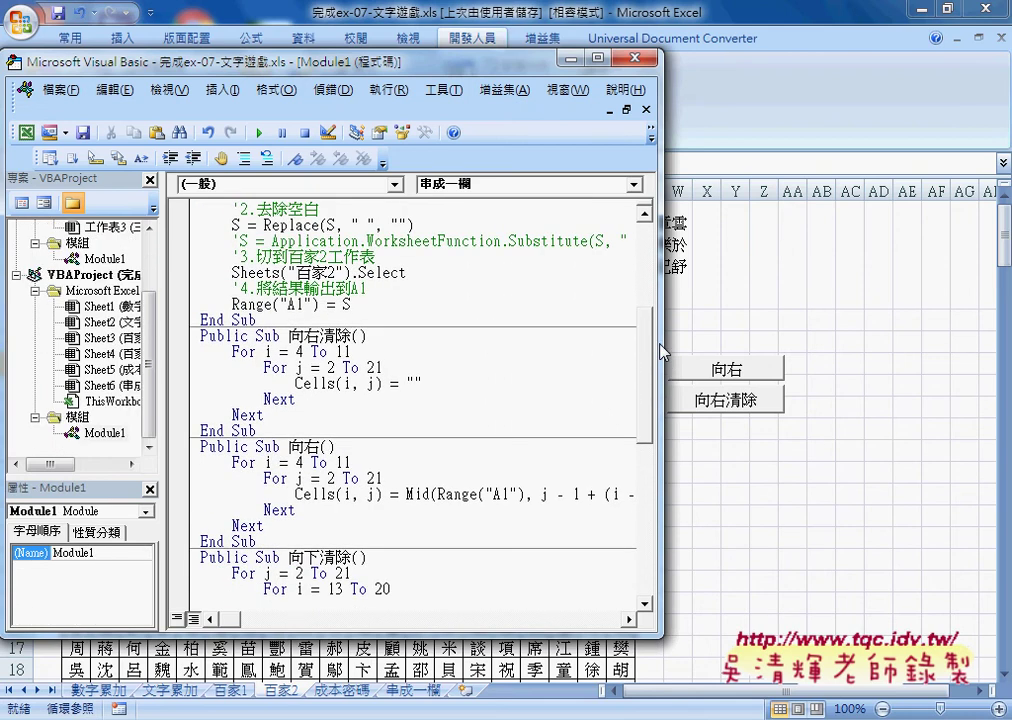
pyautogui.scroll(-1, 660, 378)
pyautogui.scroll(-1, 660, 385)
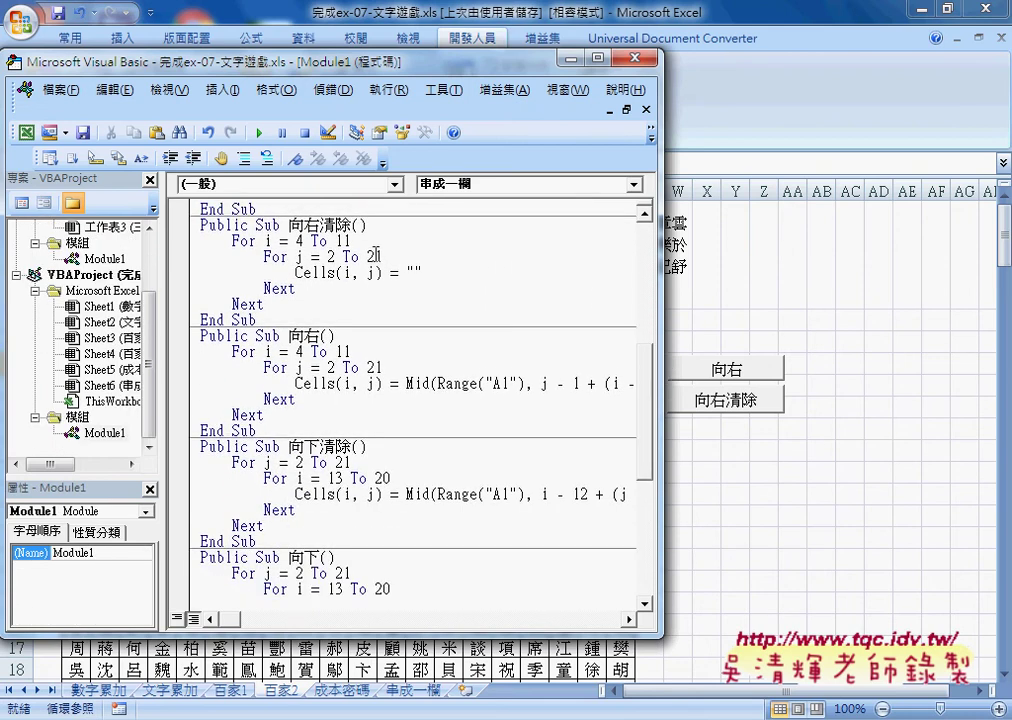
pyautogui.moveTo(288, 225); pyautogui.dragTo(352, 225)
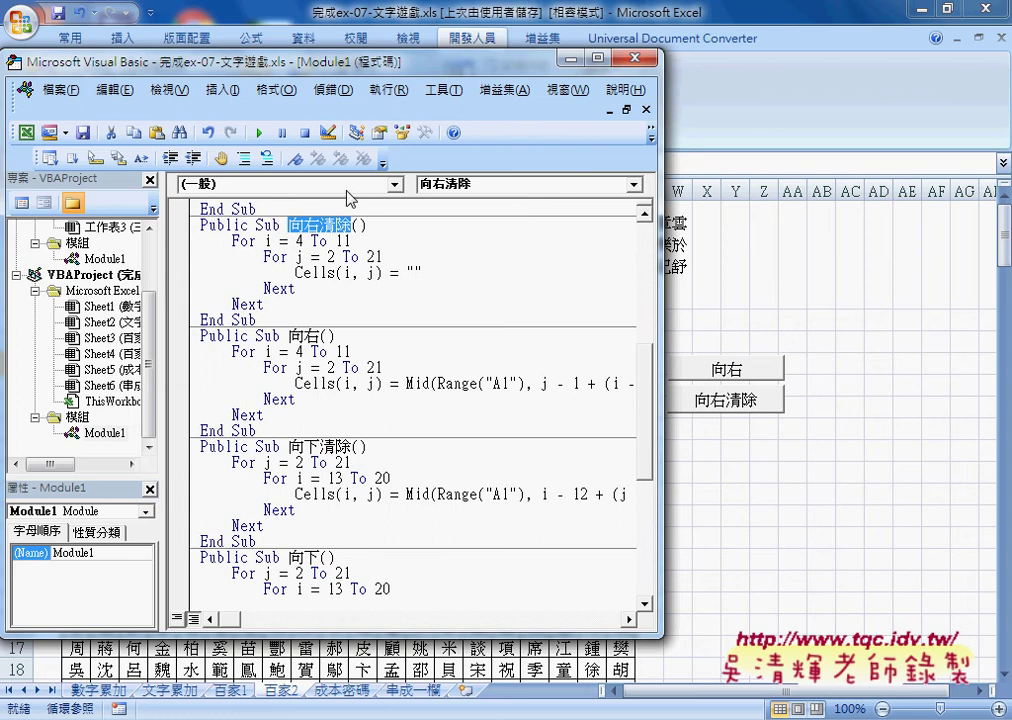
pyautogui.moveTo(398, 66); pyautogui.dragTo(585, 116)
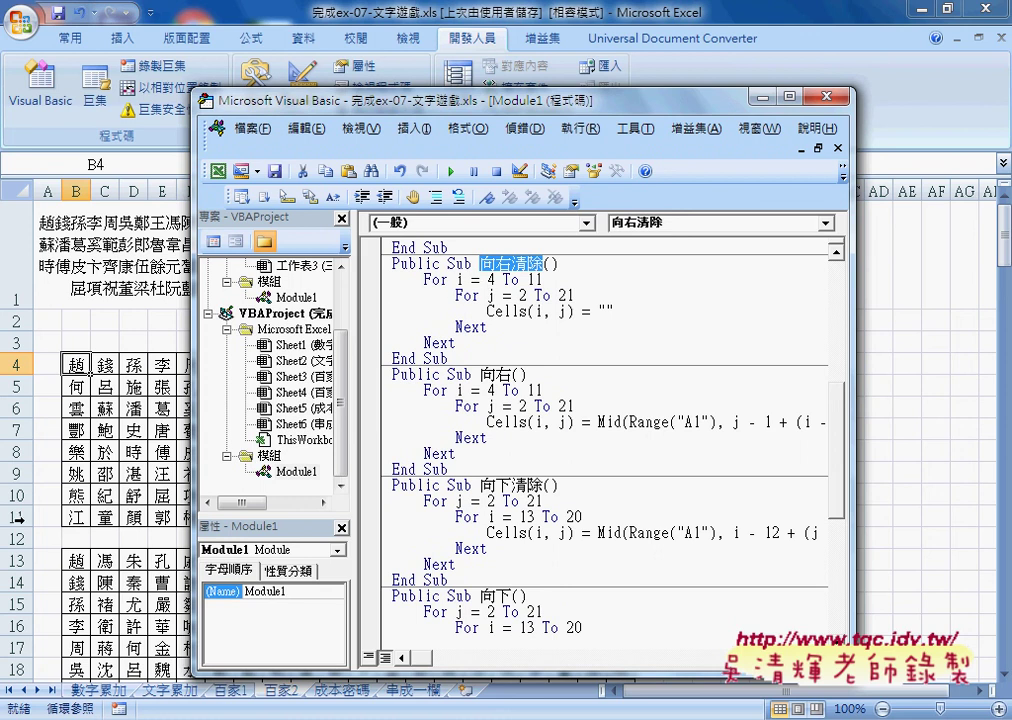
# Step: Highlight 向右清除's loop bounds (rows 4–11, columns 2–21) and its Cells(i, j) = "" assignment
pyautogui.doubleClick(523, 296)
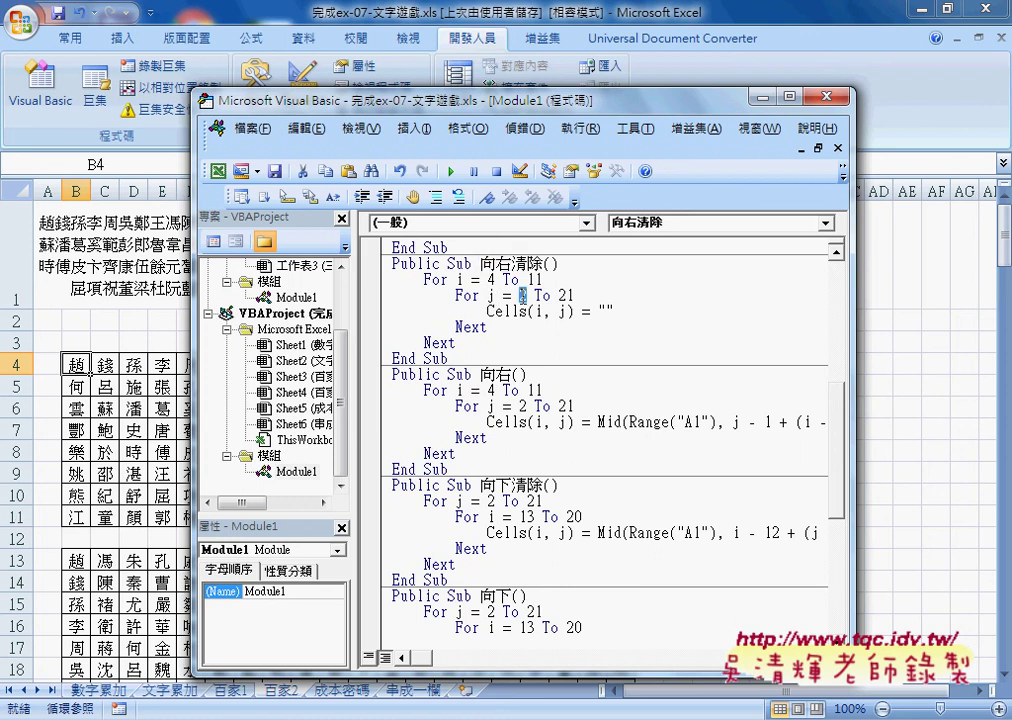
pyautogui.doubleClick(564, 296)
pyautogui.doubleClick(491, 280)
pyautogui.doubleClick(538, 280)
pyautogui.doubleClick(491, 296)
pyautogui.moveTo(486, 311); pyautogui.dragTo(576, 313)
pyautogui.doubleClick(604, 312)
# Step: Widen the code window and shift it left, pointing out the 向右 procedure
pyautogui.moveTo(851, 338); pyautogui.dragTo(917, 338)
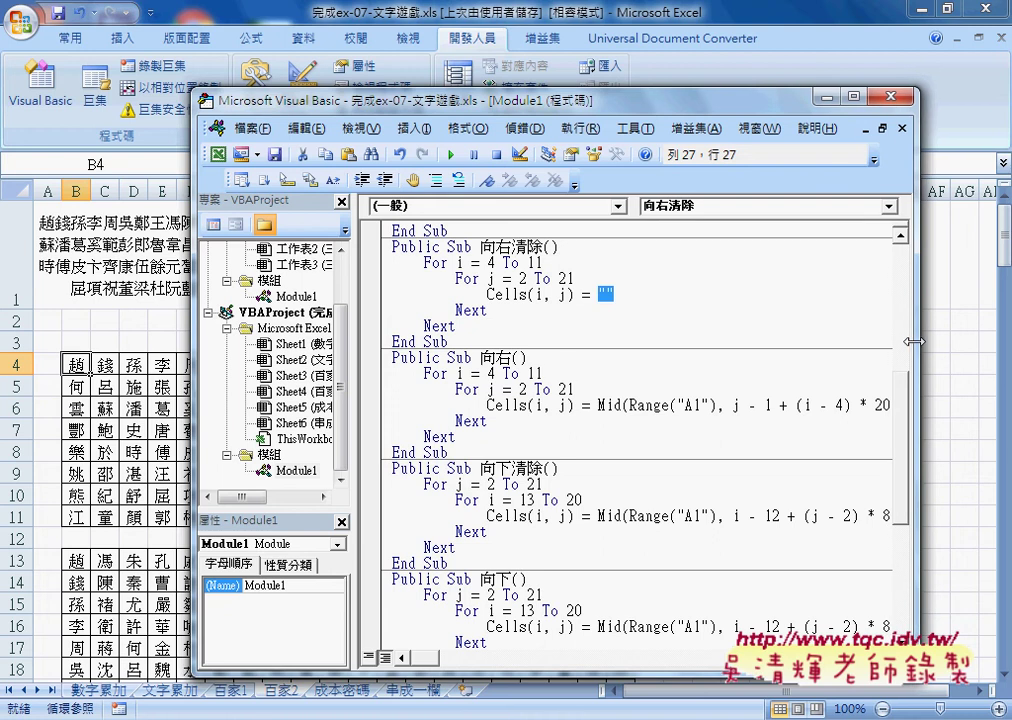
pyautogui.moveTo(401, 97); pyautogui.dragTo(291, 76)
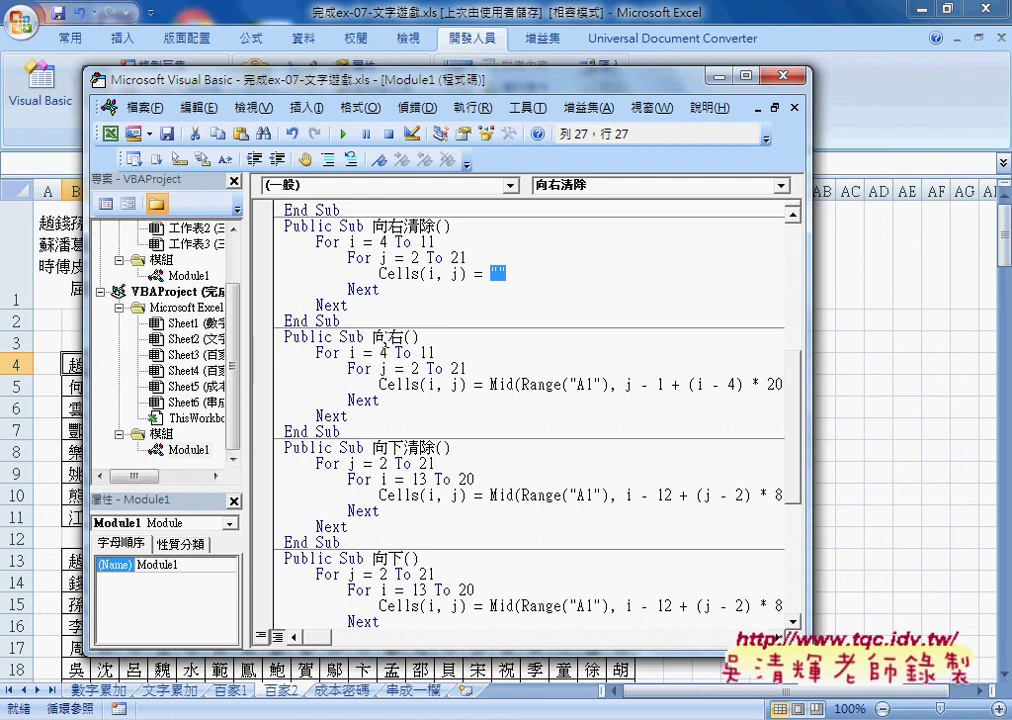
pyautogui.moveTo(372, 338); pyautogui.dragTo(401, 337)
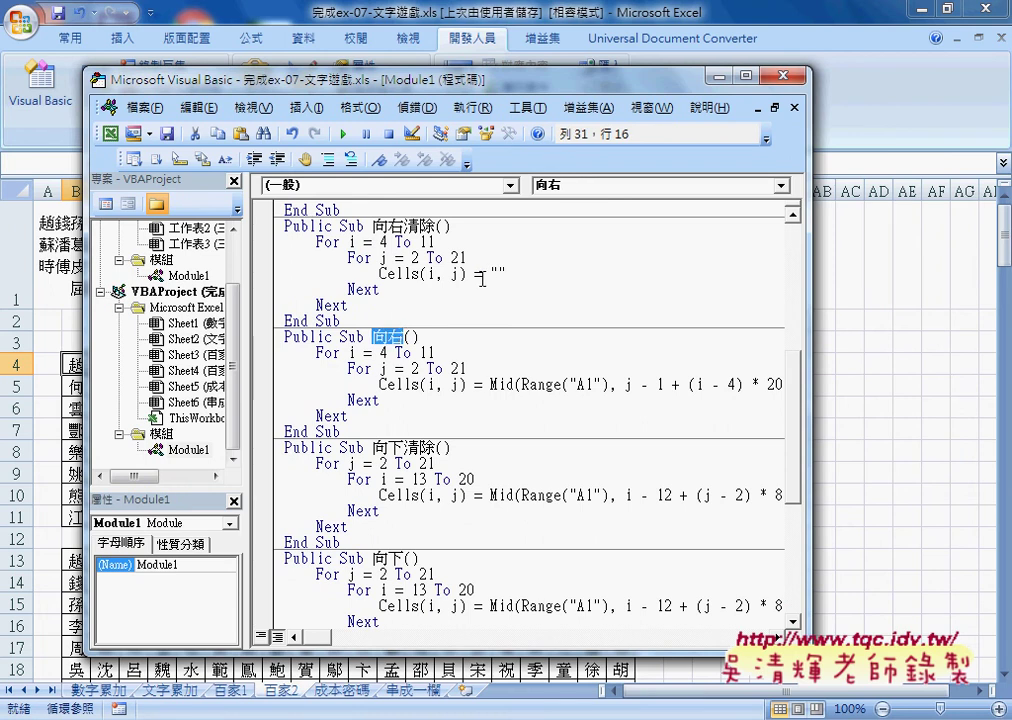
pyautogui.moveTo(490, 273); pyautogui.dragTo(507, 272)
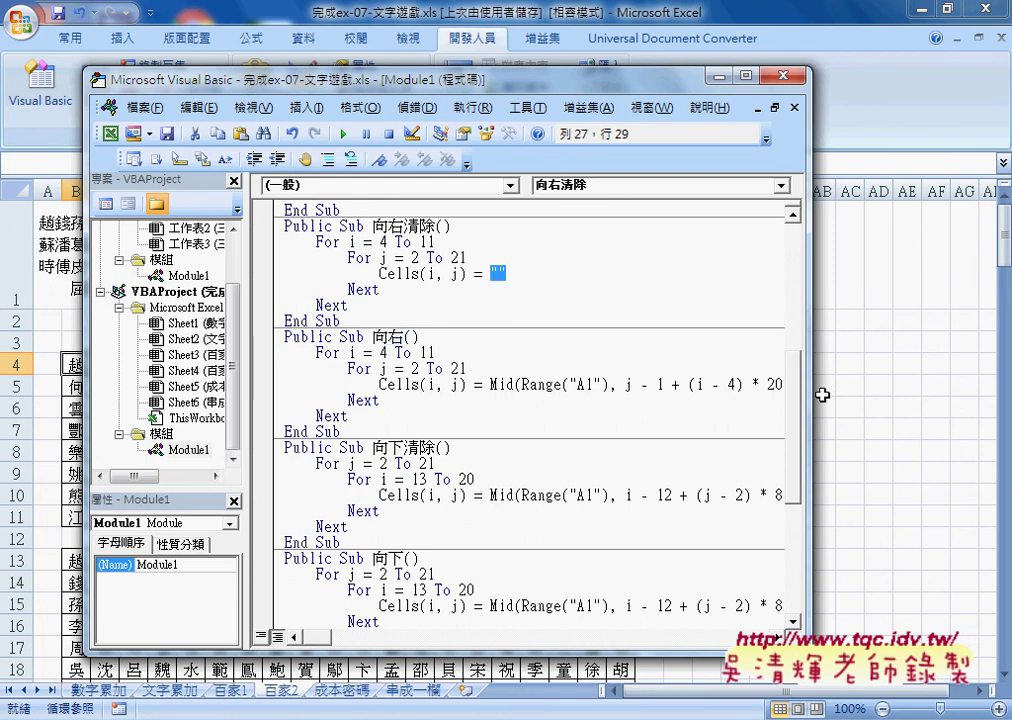
pyautogui.moveTo(810, 396); pyautogui.dragTo(918, 398)
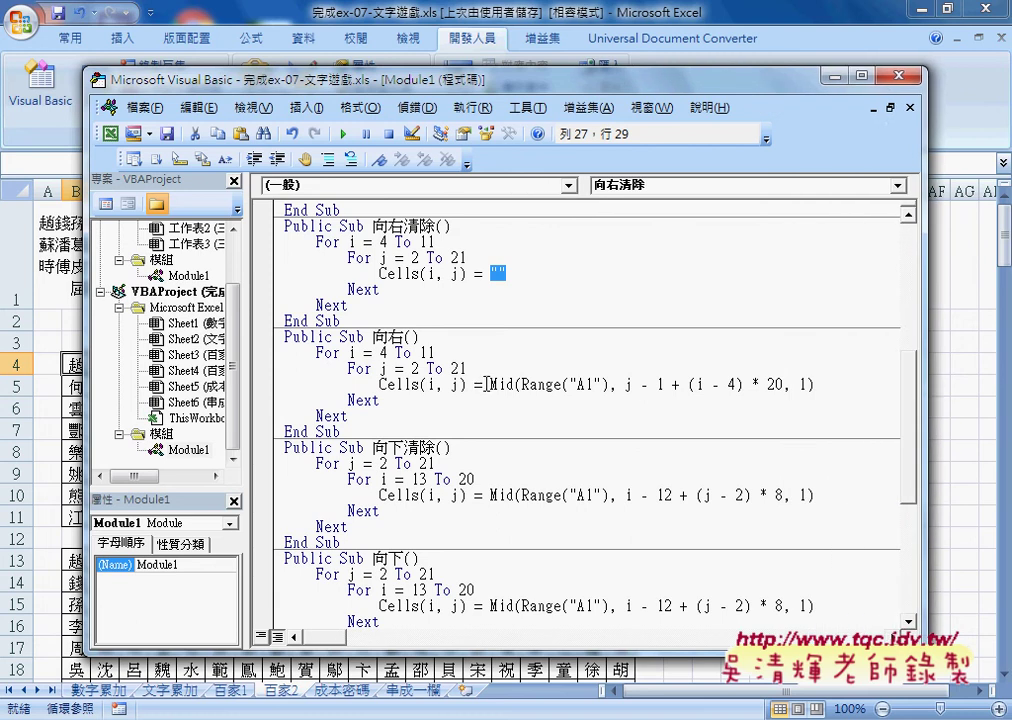
# Step: Walk through the 向右 Mid line: Range("A1") source, start-position expression, and length 1
pyautogui.moveTo(490, 384); pyautogui.dragTo(515, 383)
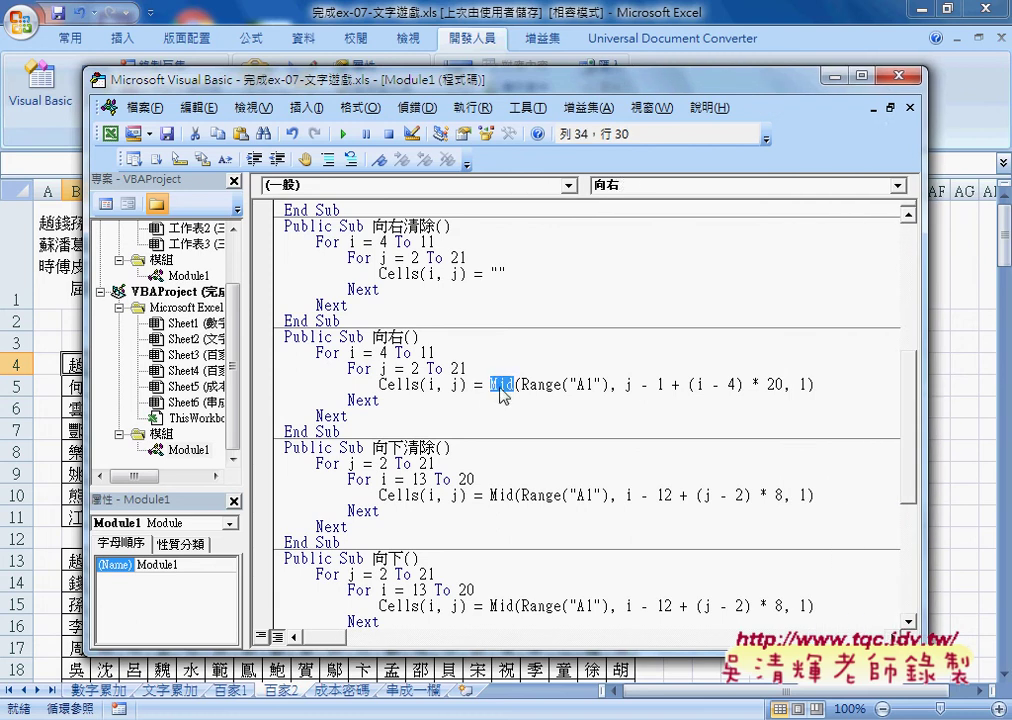
pyautogui.click(490, 385)
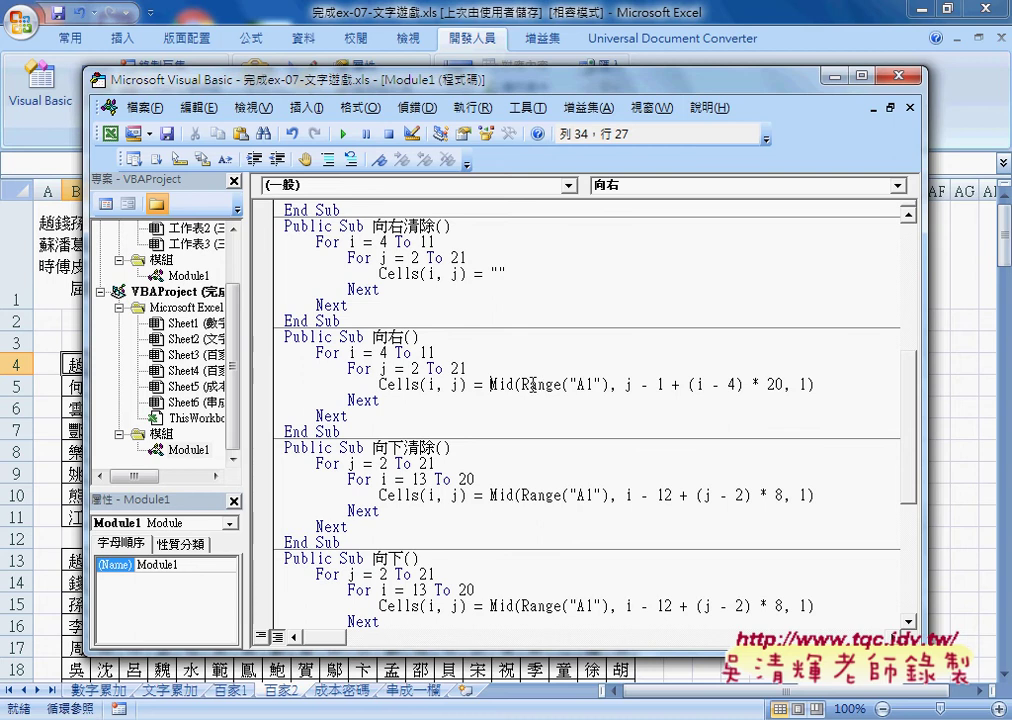
pyautogui.moveTo(521, 385); pyautogui.dragTo(607, 388)
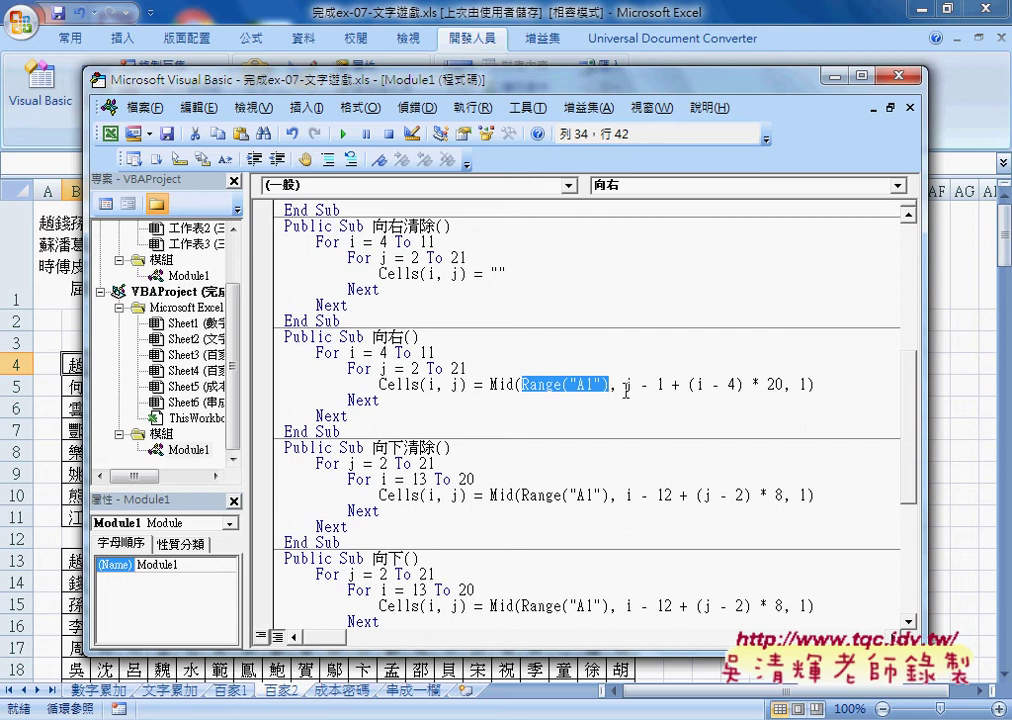
pyautogui.doubleClick(629, 385)
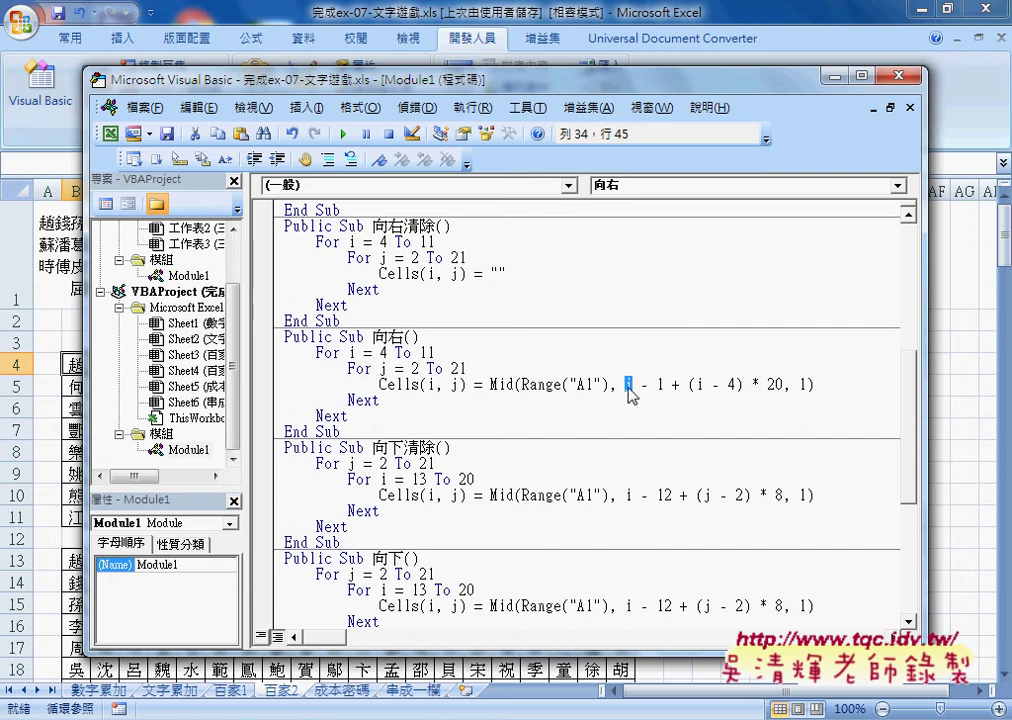
pyautogui.write('j')
pyautogui.doubleClick(700, 385)
pyautogui.moveTo(781, 384); pyautogui.dragTo(626, 386)
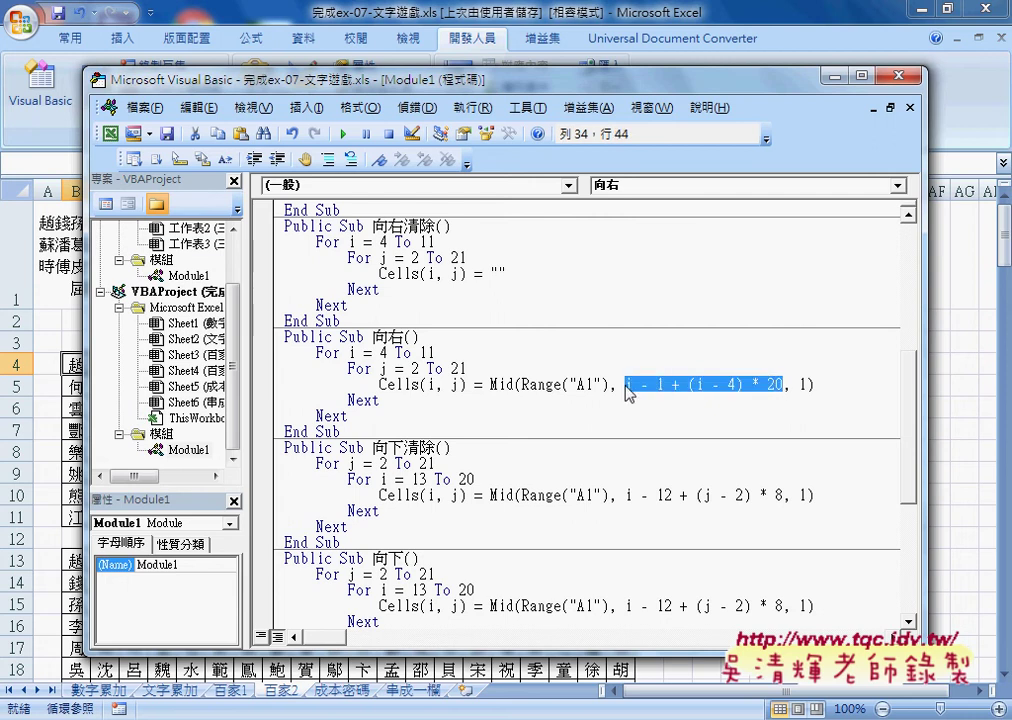
pyautogui.click(801, 385)
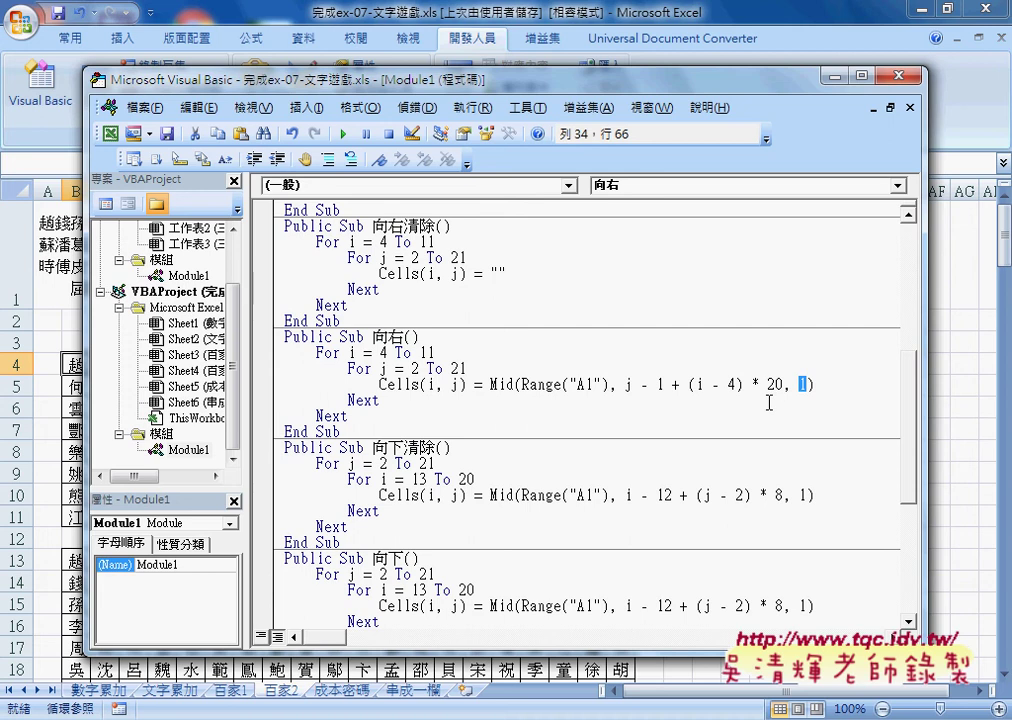
# Step: Scroll down to the 向下 procedures, switch to the workbook with Alt+F11, then return to the editor
pyautogui.scroll(-1, 499, 460)
pyautogui.scroll(-1, 499, 460)
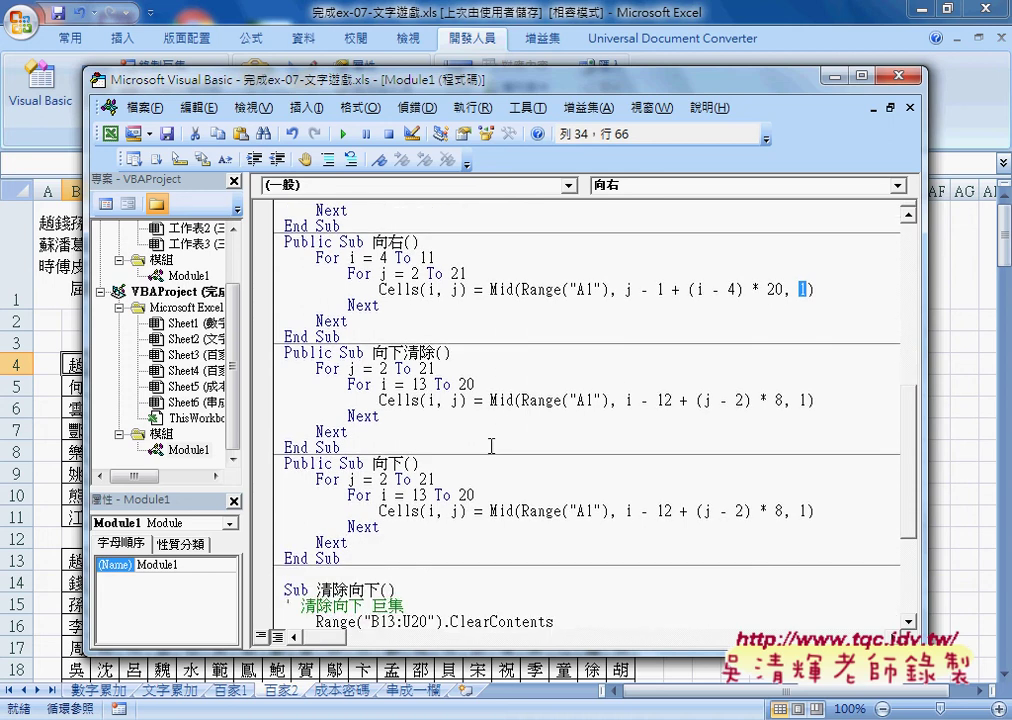
pyautogui.hotkey('alt', 'F11')
pyautogui.scroll(-1, 103, 589)
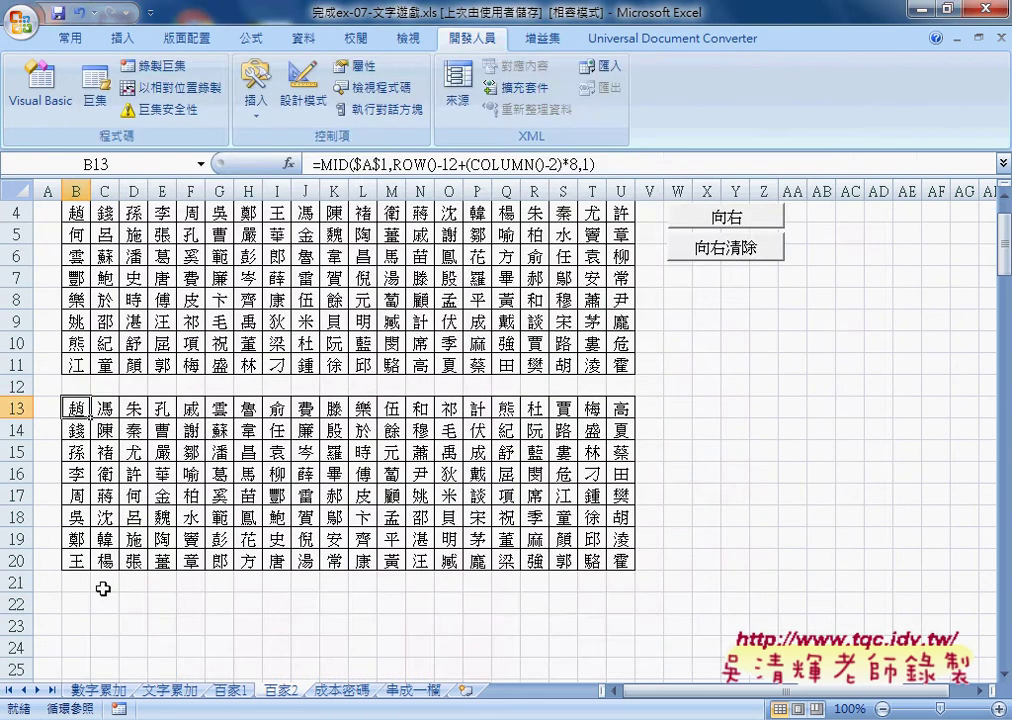
pyautogui.scroll(-1, 103, 589)
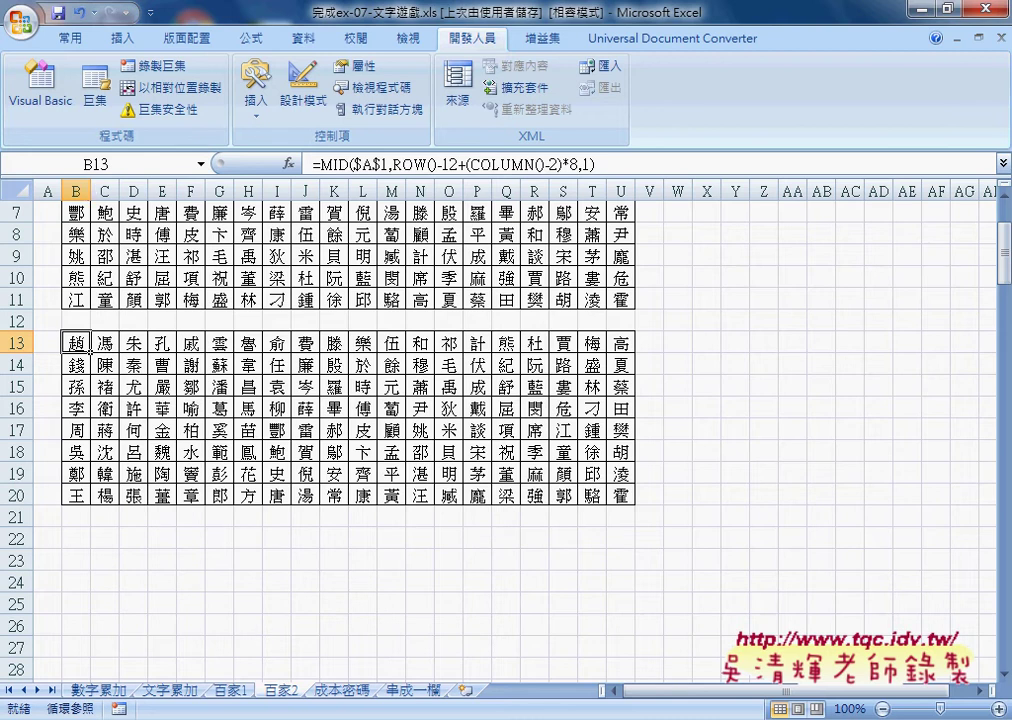
pyautogui.click(568, 620)
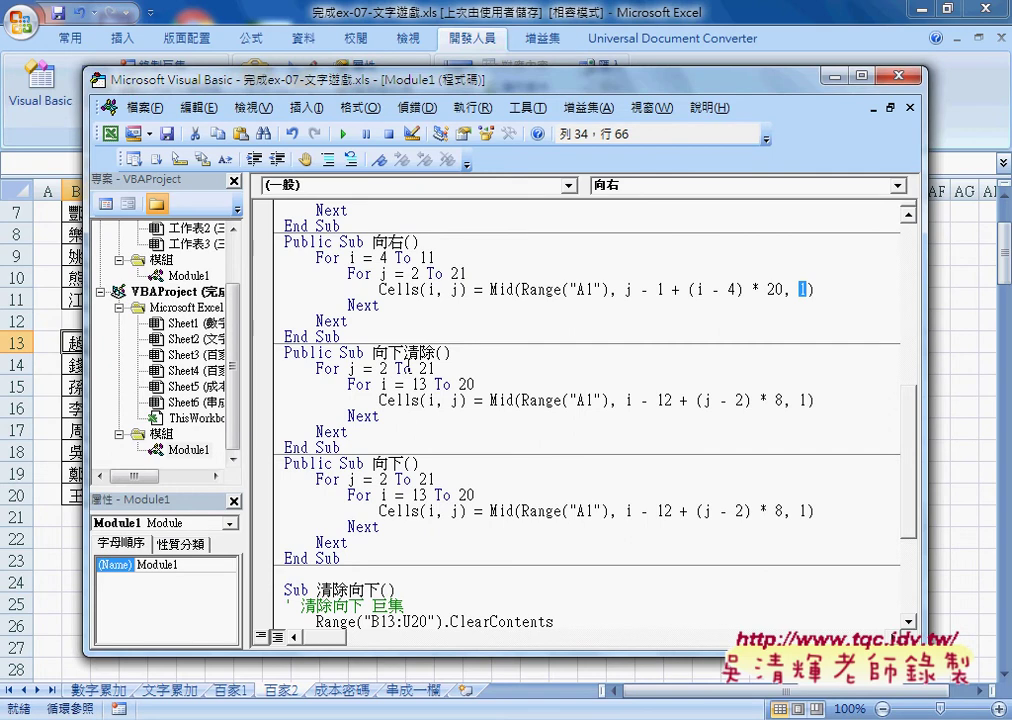
pyautogui.click(414, 415)
pyautogui.scroll(-2, 444, 408)
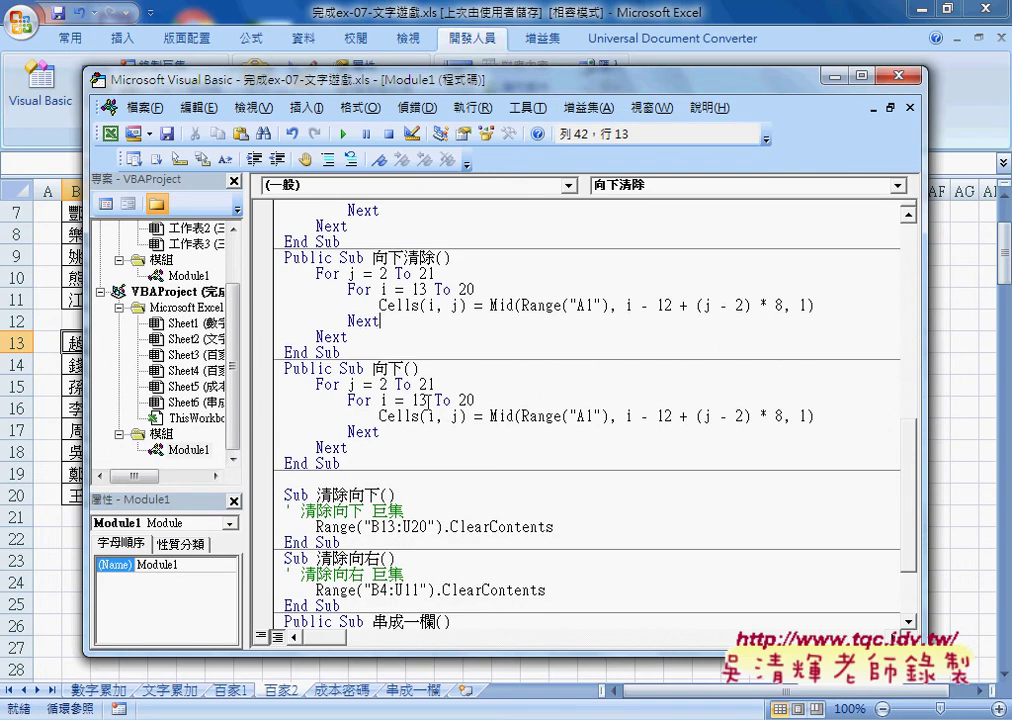
pyautogui.doubleClick(383, 384)
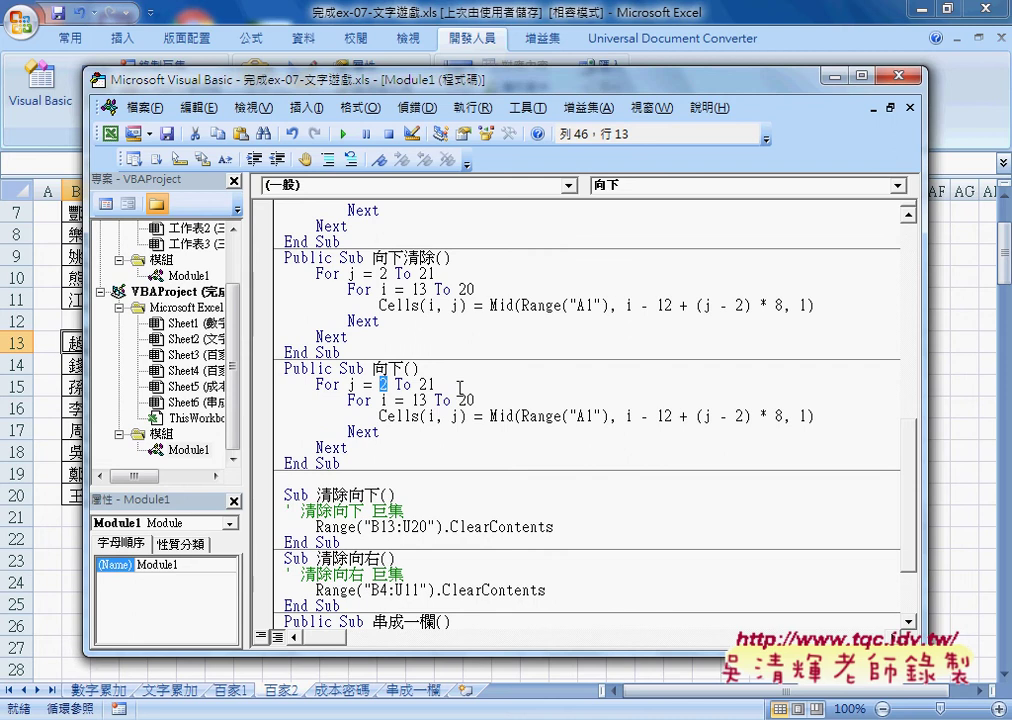
pyautogui.write('13')
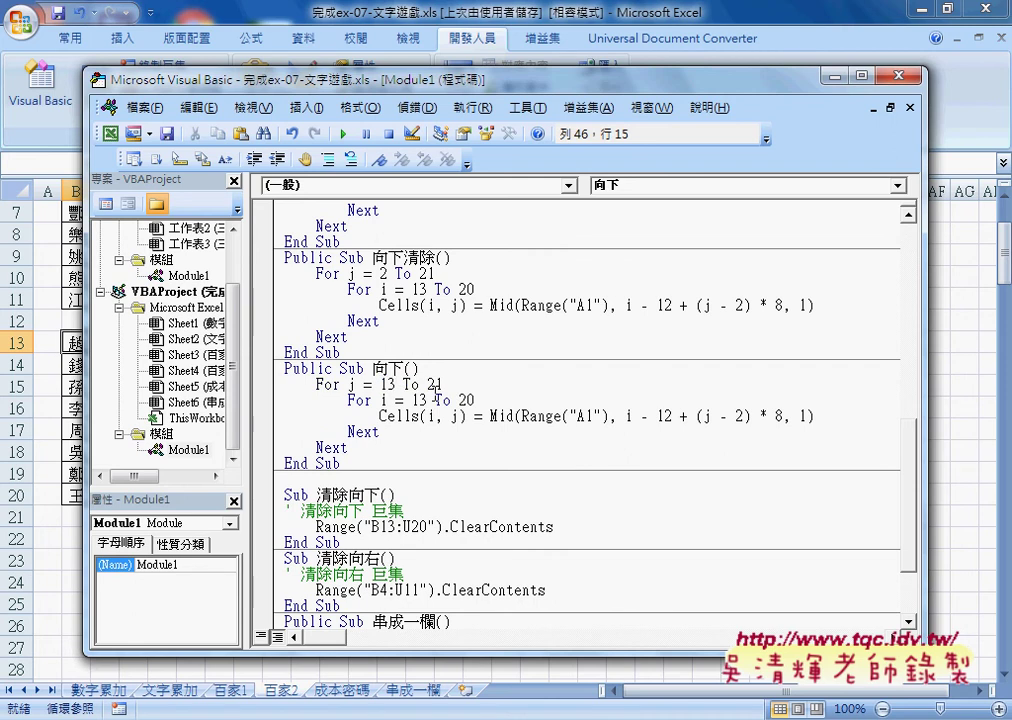
pyautogui.hotkey('ctrl', 'z')
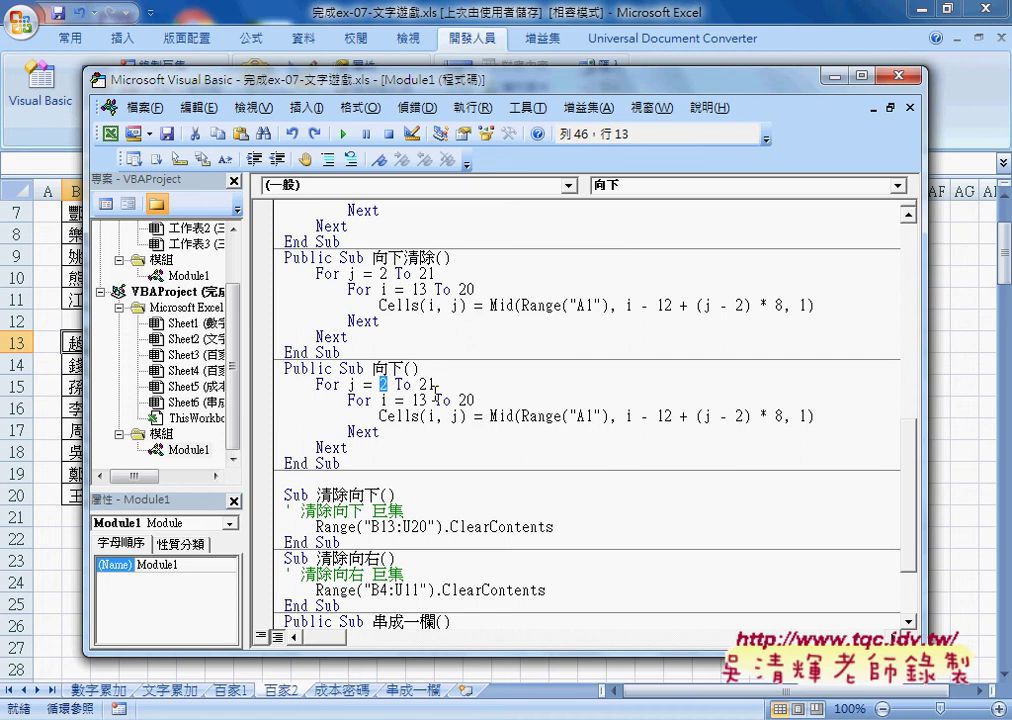
pyautogui.press('End')
pyautogui.hotkey('shift', 'Left')
pyautogui.hotkey('shift', 'Left')
pyautogui.hotkey('shift', 'Left')
pyautogui.hotkey('shift', 'Left')
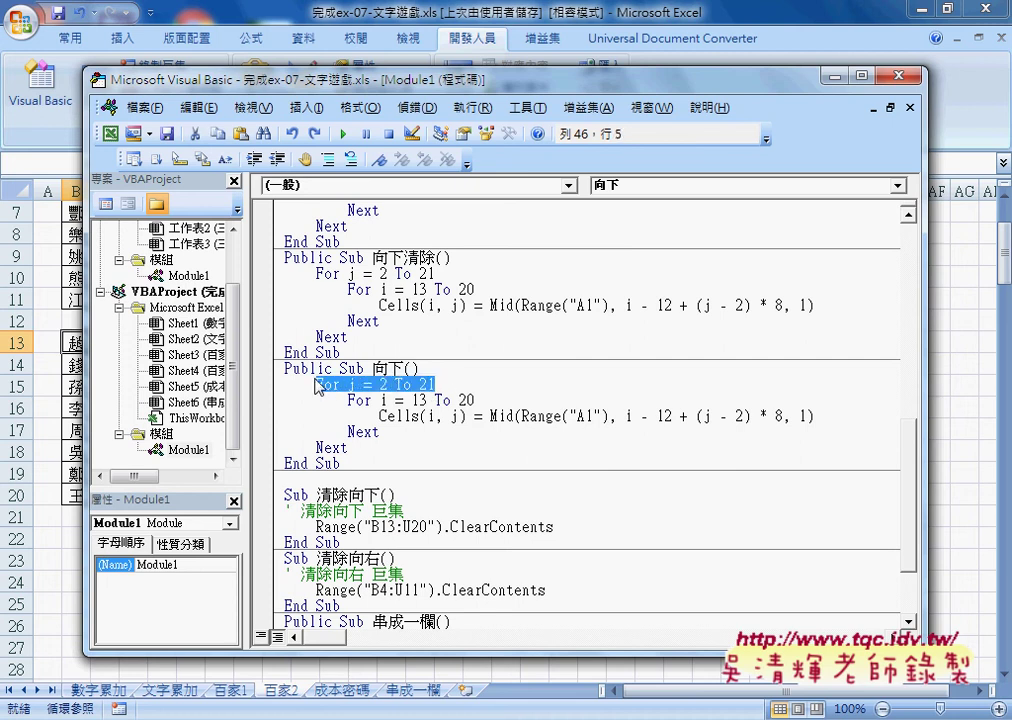
pyautogui.moveTo(479, 400); pyautogui.dragTo(343, 399)
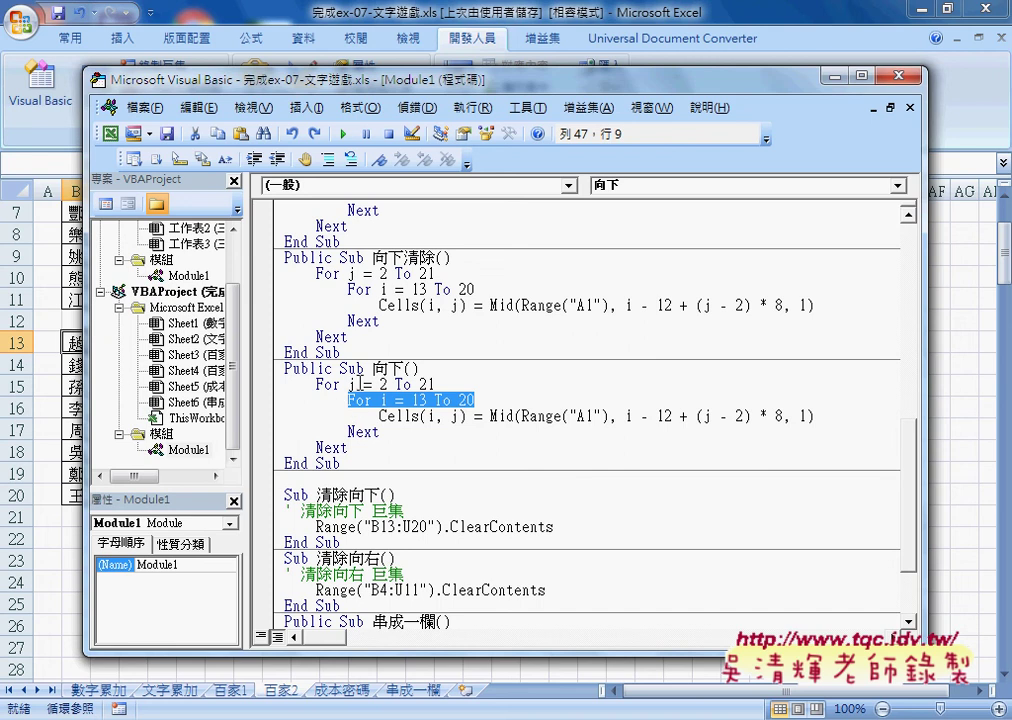
pyautogui.press('Right')
pyautogui.press('Right')
pyautogui.press('Right')
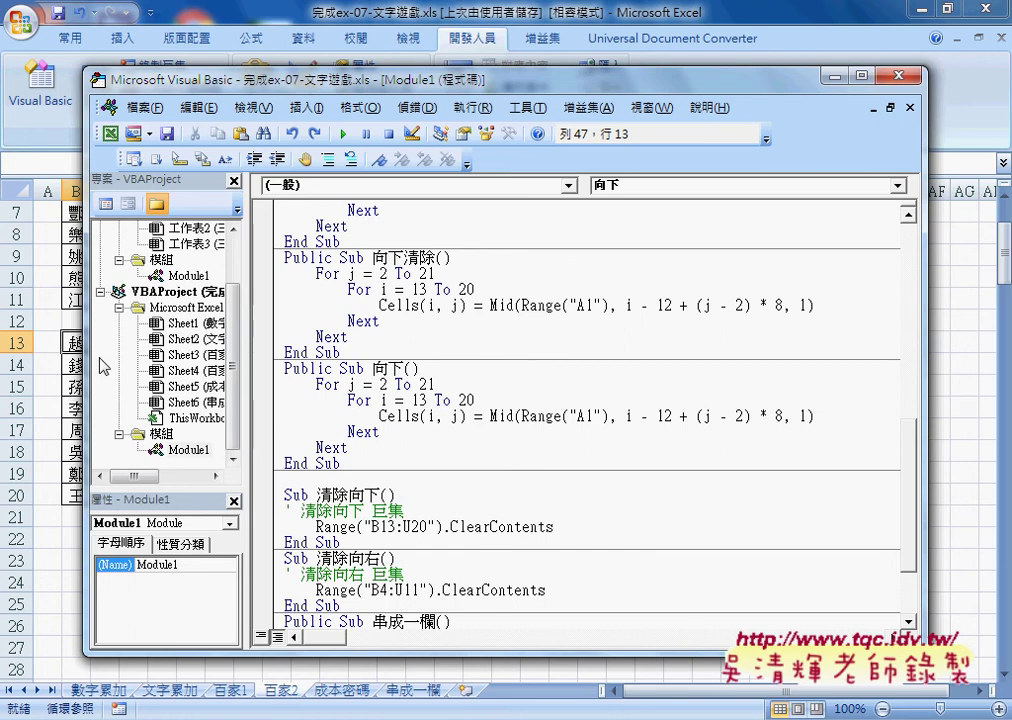
pyautogui.moveTo(474, 400); pyautogui.dragTo(285, 384)
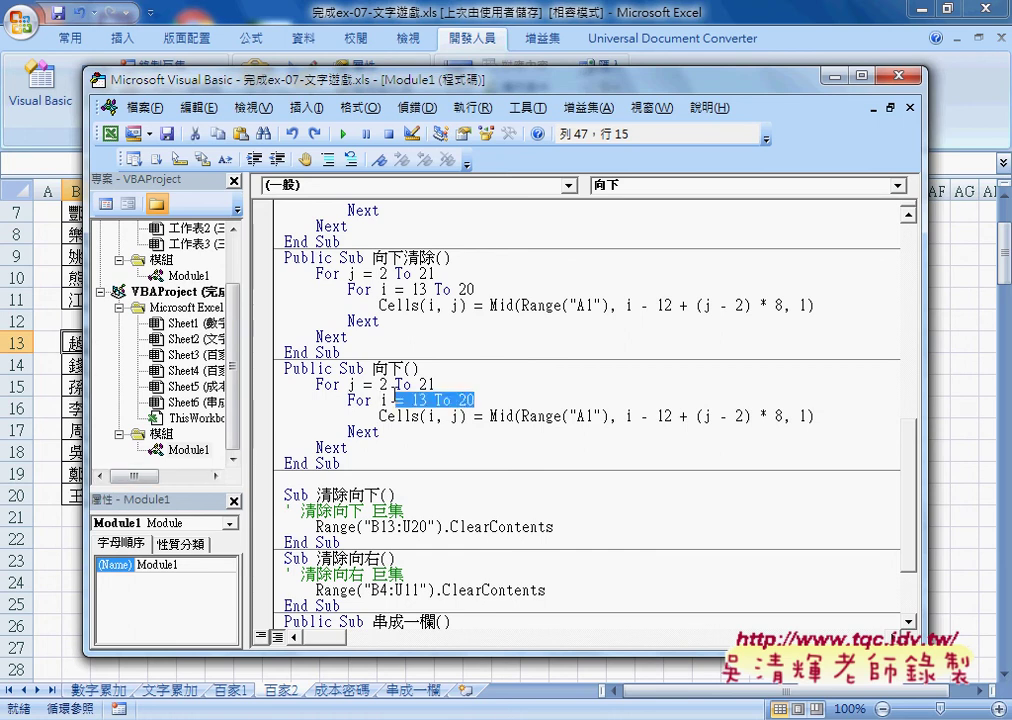
pyautogui.click(524, 415)
pyautogui.moveTo(625, 415); pyautogui.dragTo(784, 415)
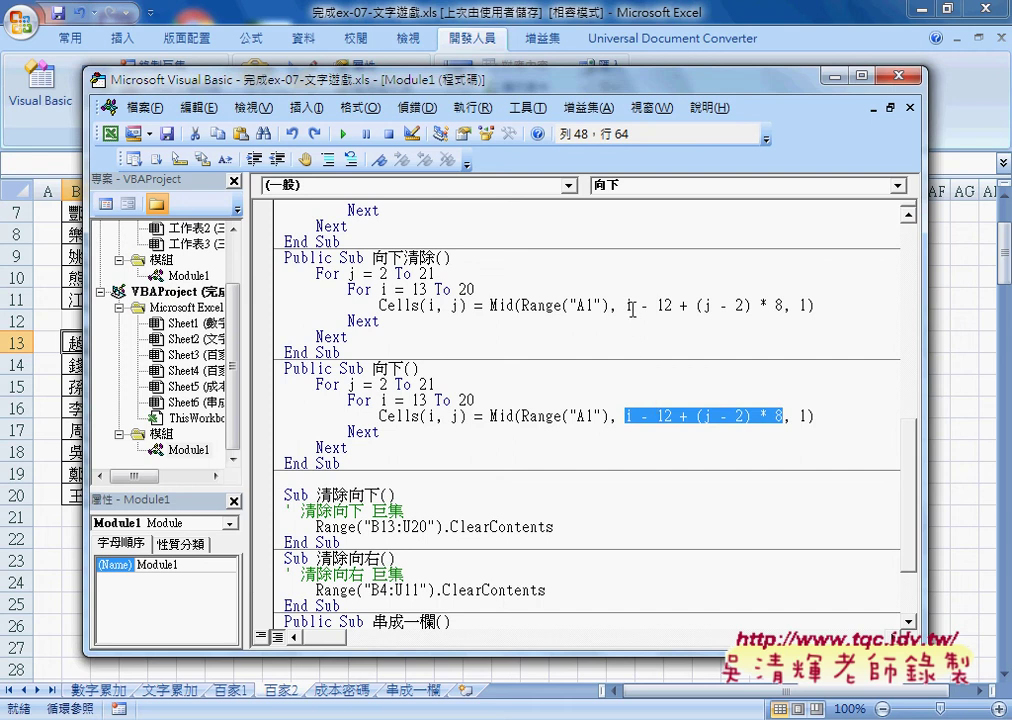
pyautogui.click(660, 418)
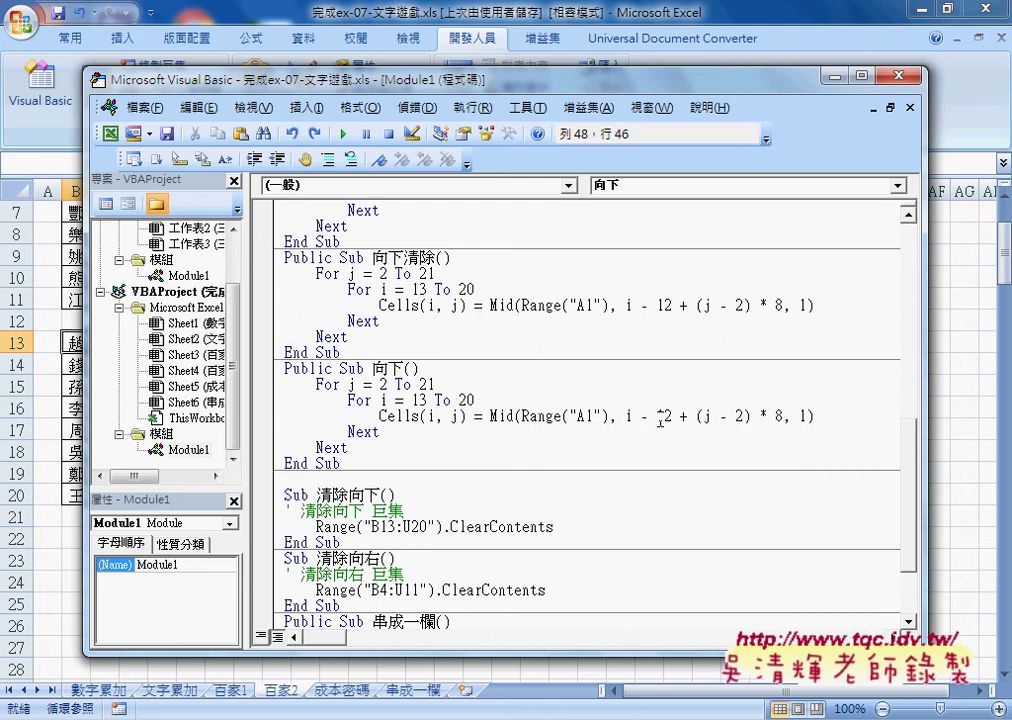
pyautogui.doubleClick(629, 416)
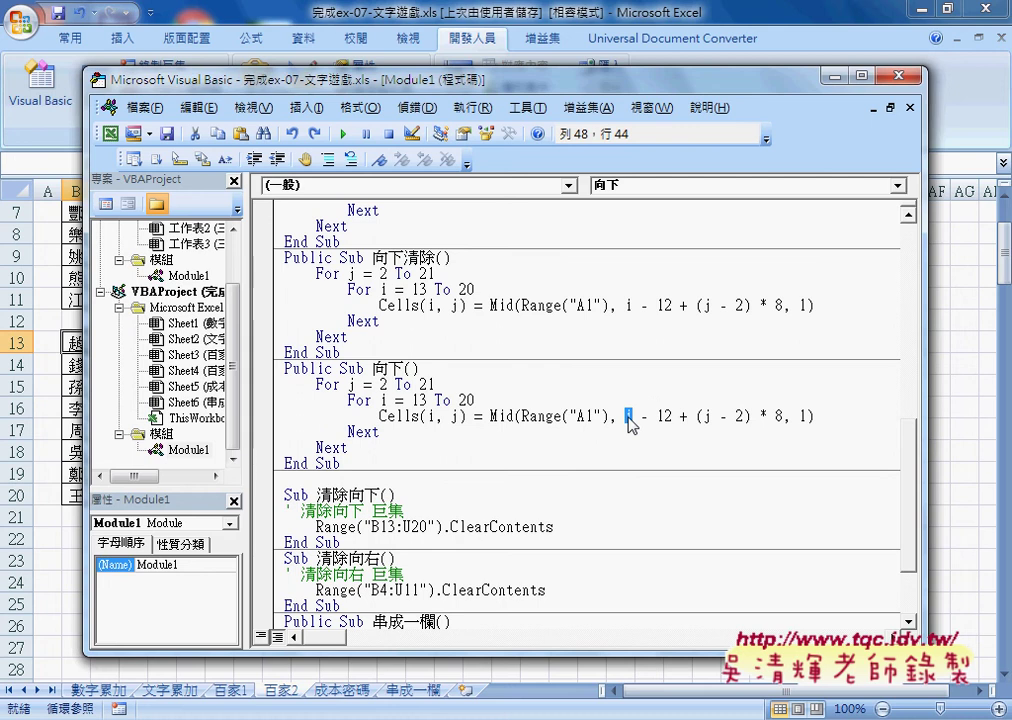
pyautogui.keyDown('shift'); pyautogui.click(672, 416); pyautogui.keyUp('shift')
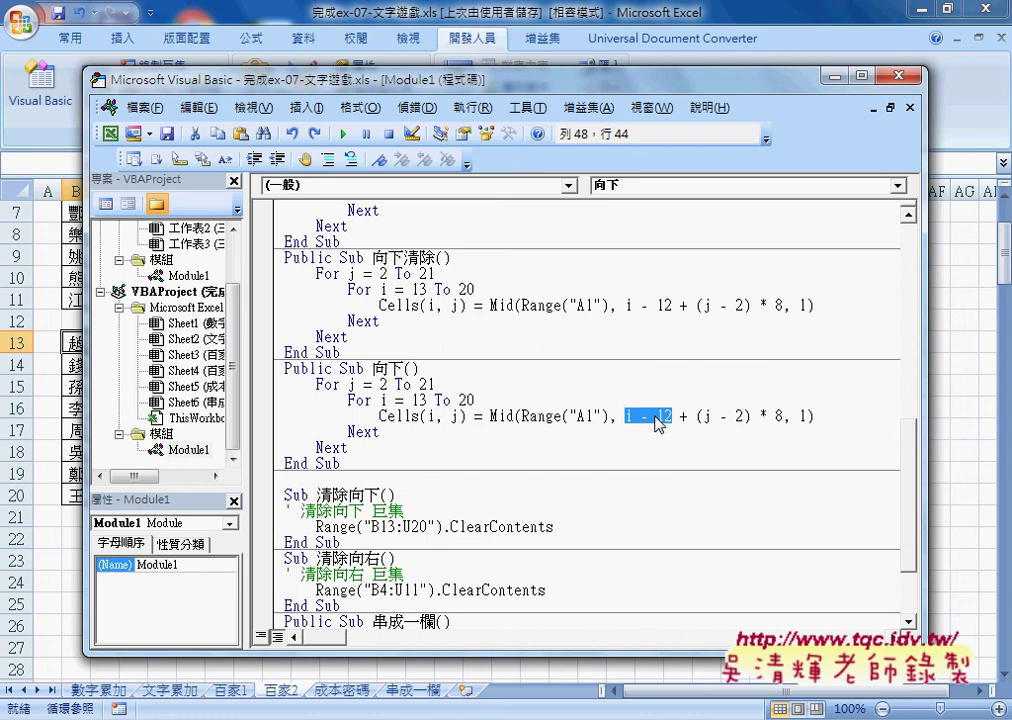
pyautogui.moveTo(697, 416); pyautogui.dragTo(783, 418)
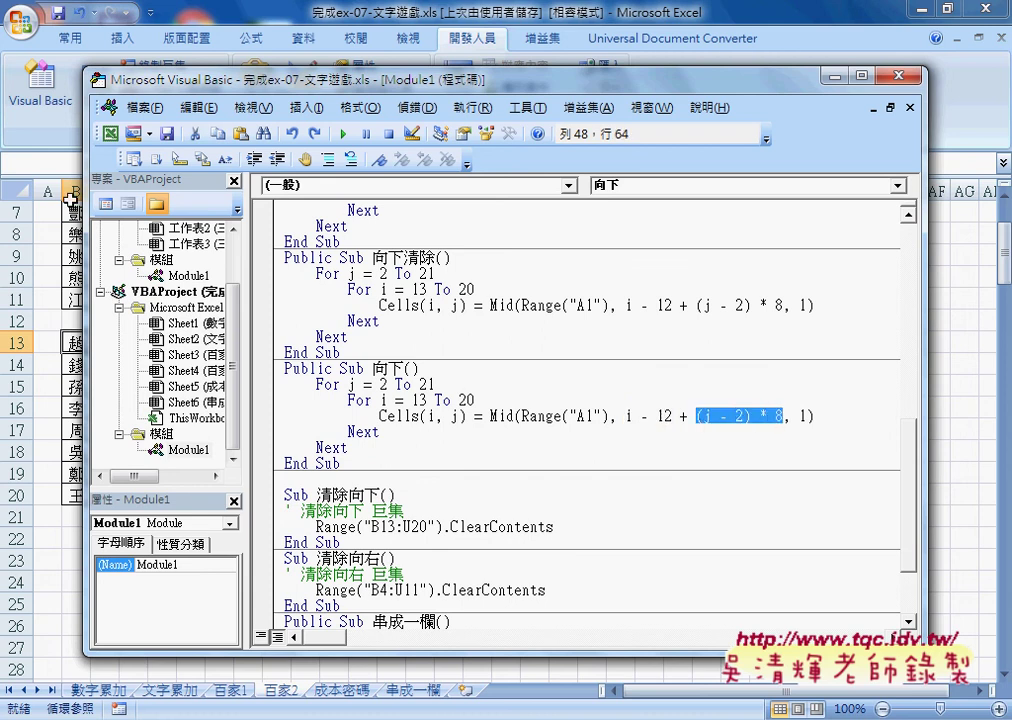
pyautogui.click(712, 416)
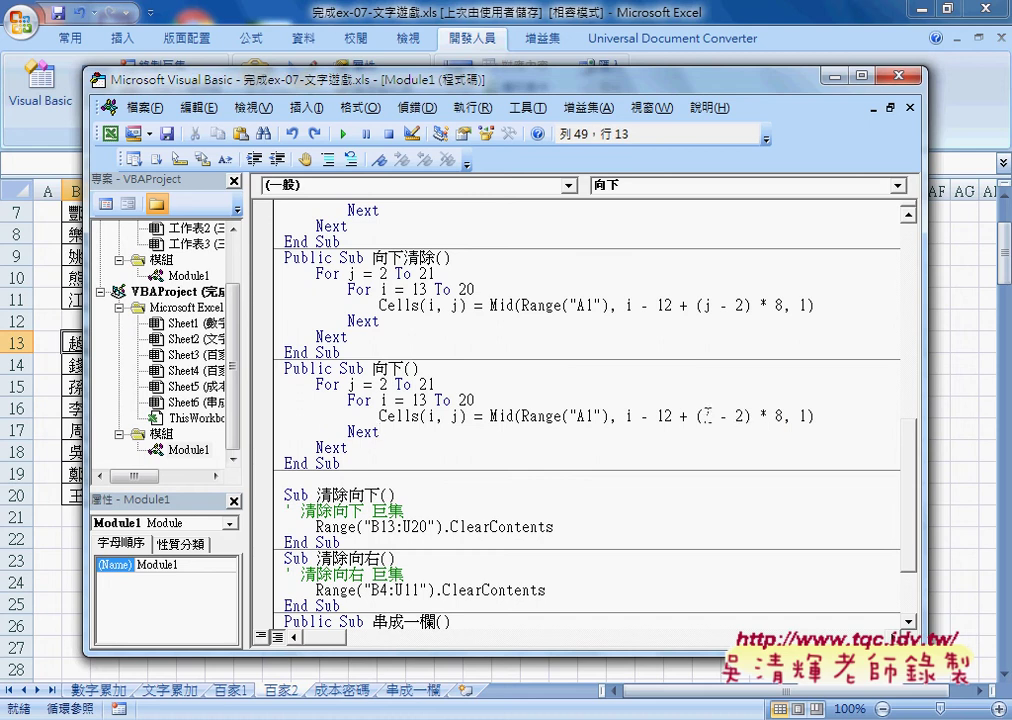
pyautogui.moveTo(704, 416); pyautogui.dragTo(747, 416)
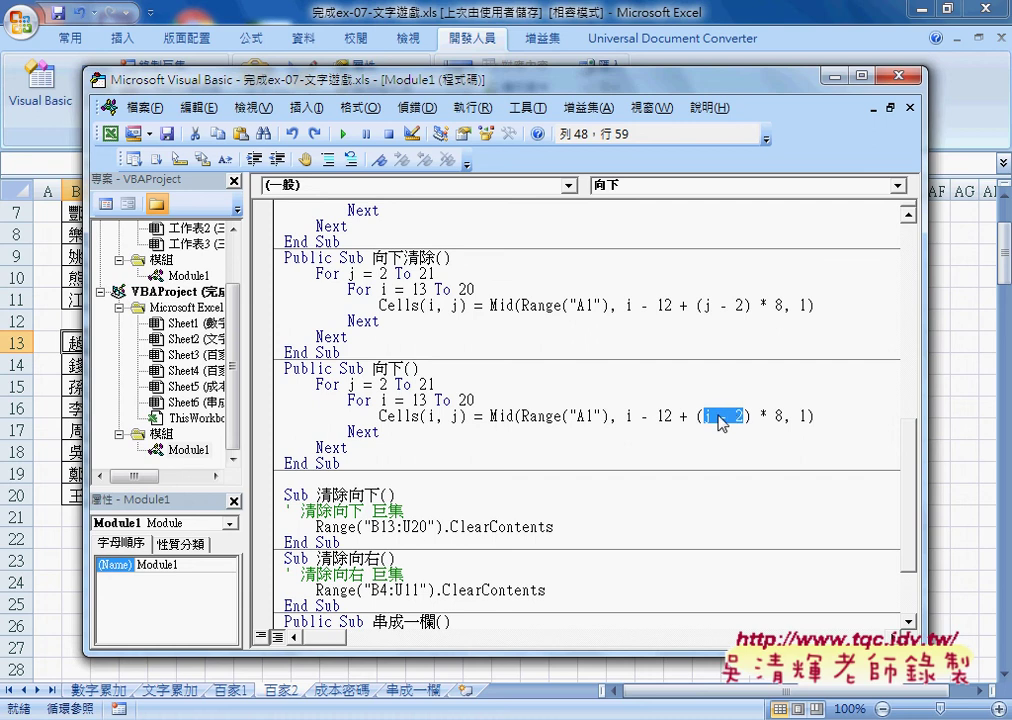
pyautogui.moveTo(783, 416); pyautogui.dragTo(625, 417)
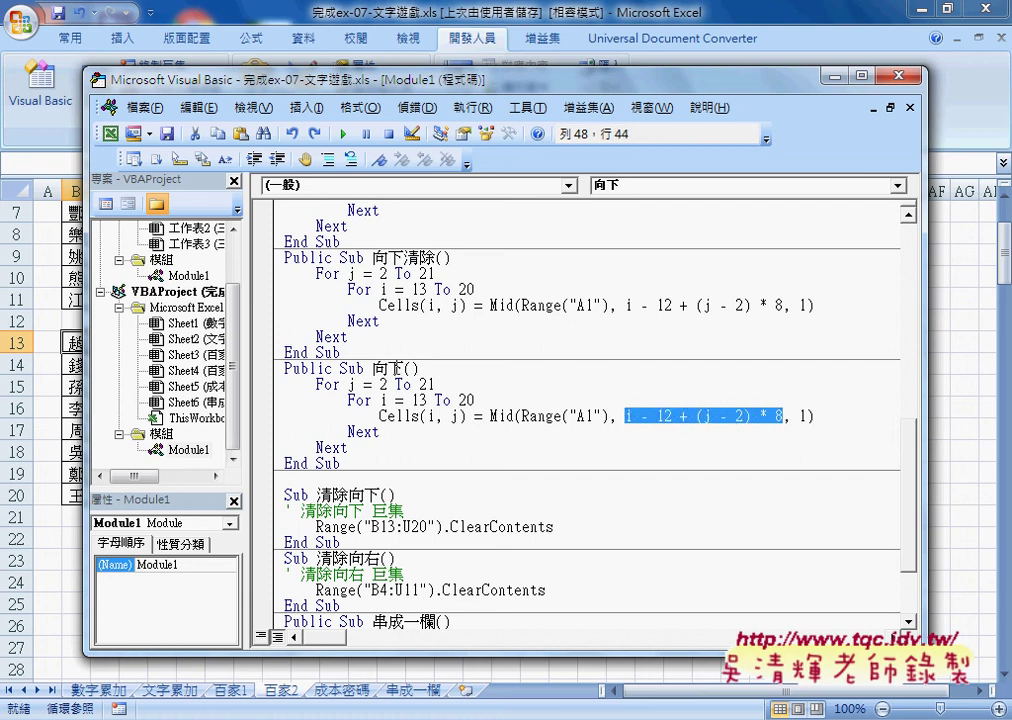
pyautogui.click(396, 320)
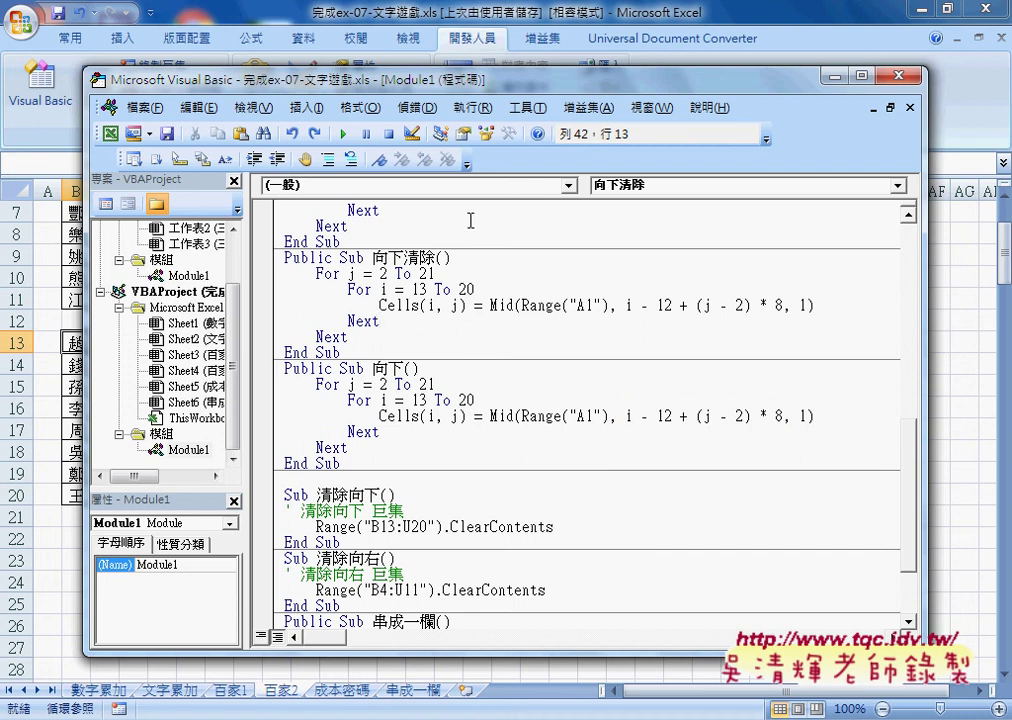
# Step: Replace the Mid expression in 向下清除 with "" and run it to clear the lower grid
pyautogui.moveTo(490, 305); pyautogui.dragTo(824, 300)
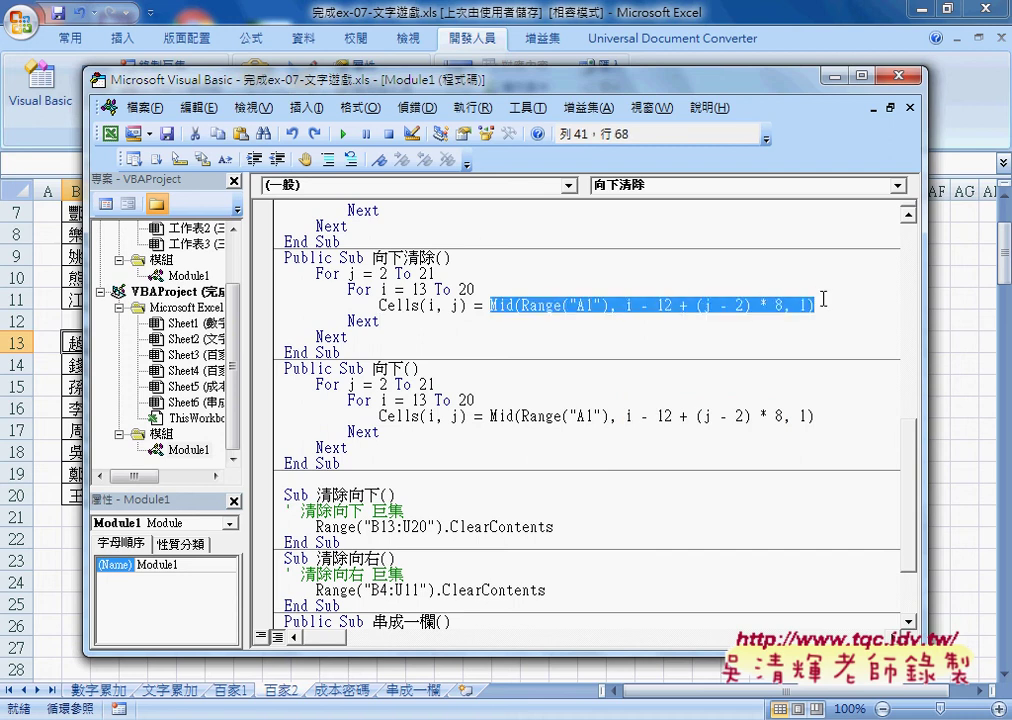
pyautogui.write('""')
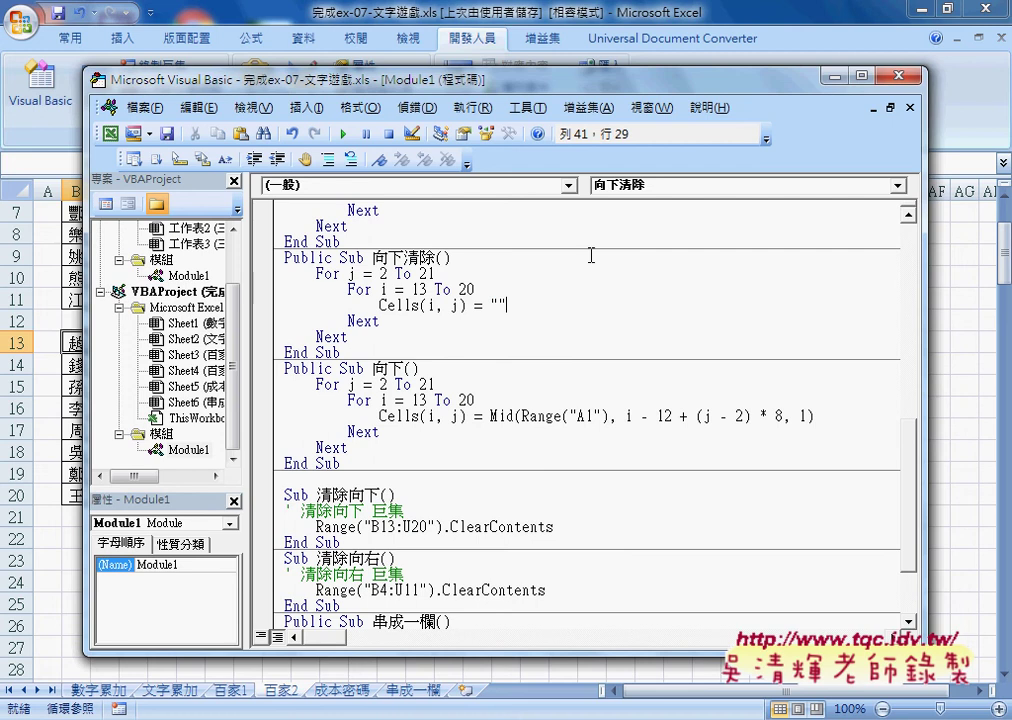
pyautogui.moveTo(377, 79); pyautogui.dragTo(665, 92)
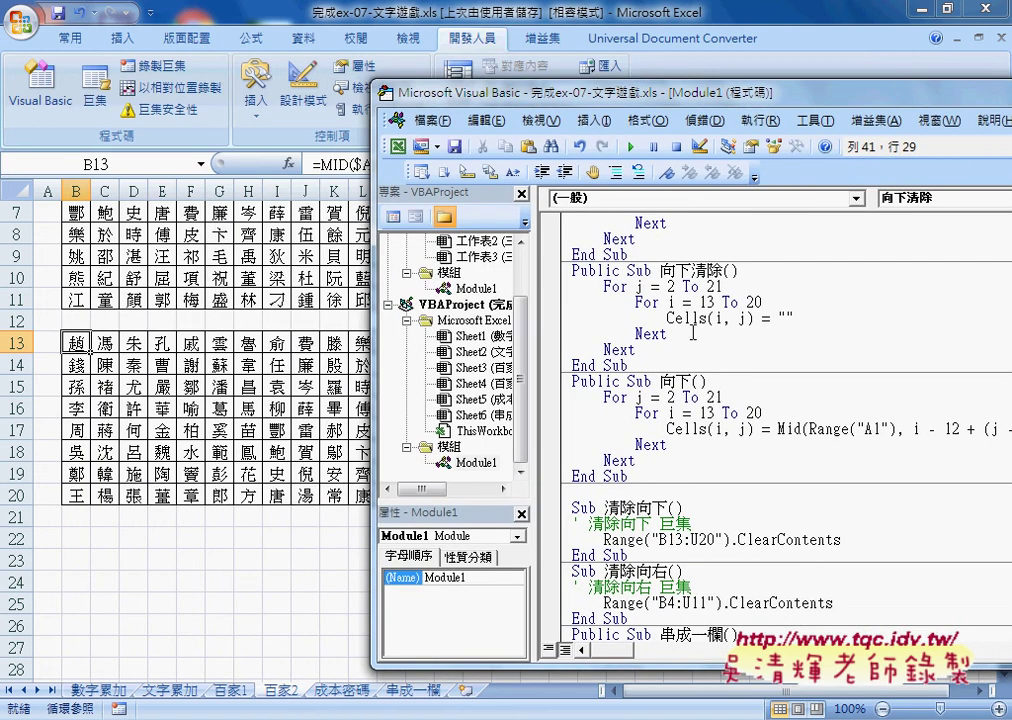
pyautogui.click(630, 146)
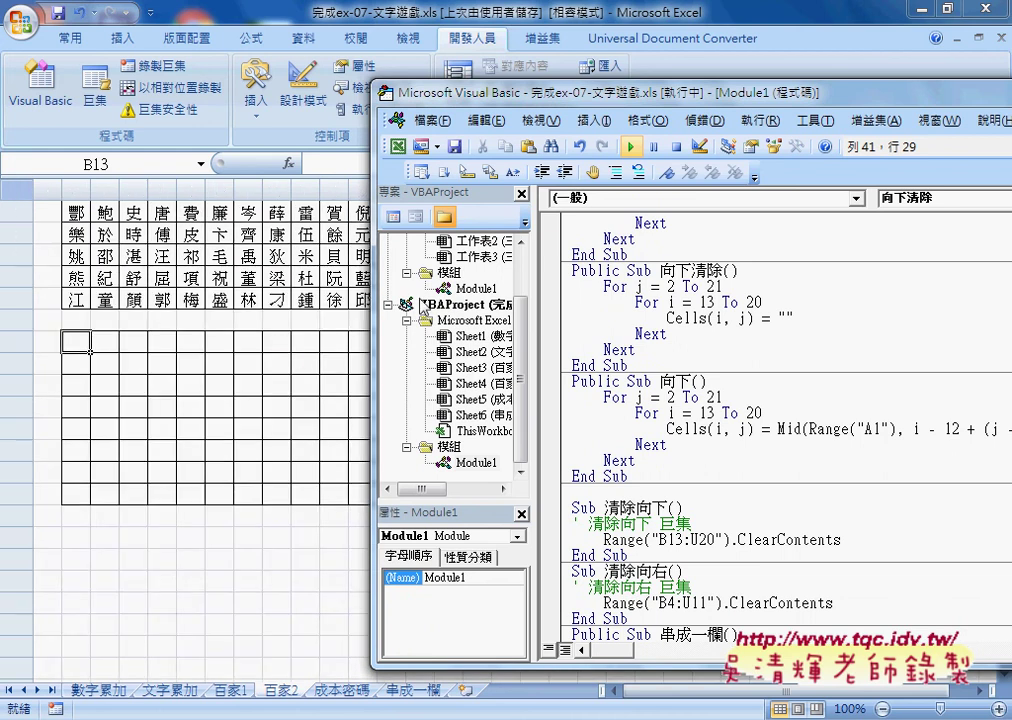
# Step: Run the 向下 macro to refill the lower grid with surnames
pyautogui.moveTo(502, 96)
pyautogui.mouseDown()
pyautogui.moveTo(743, 80)
pyautogui.moveTo(496, 63)
pyautogui.mouseUp()
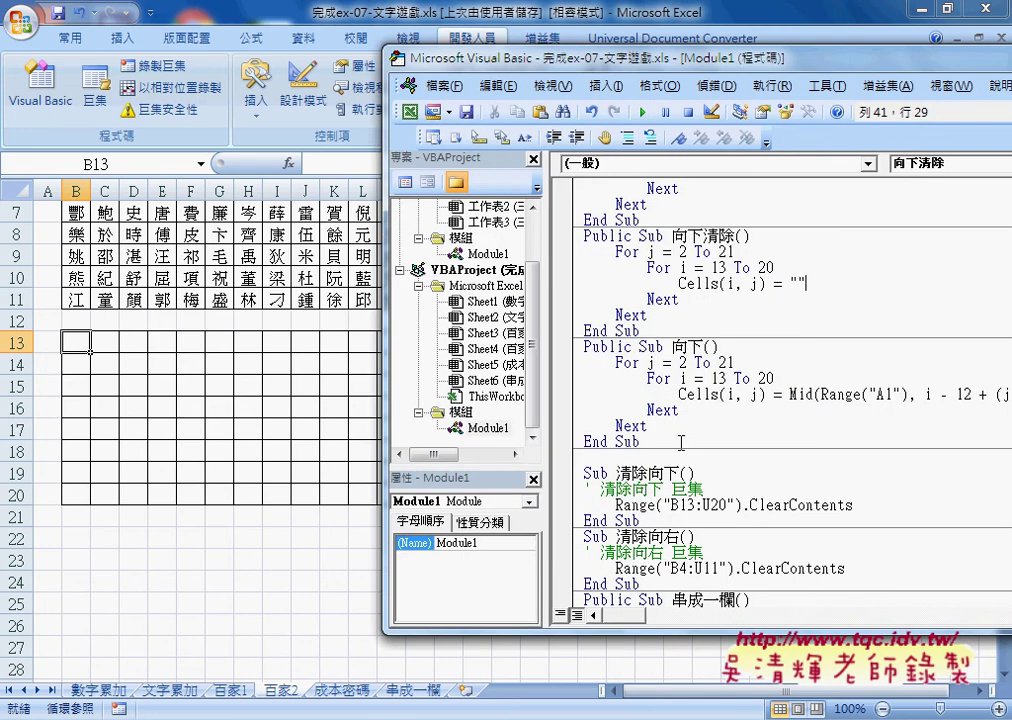
pyautogui.click(684, 393)
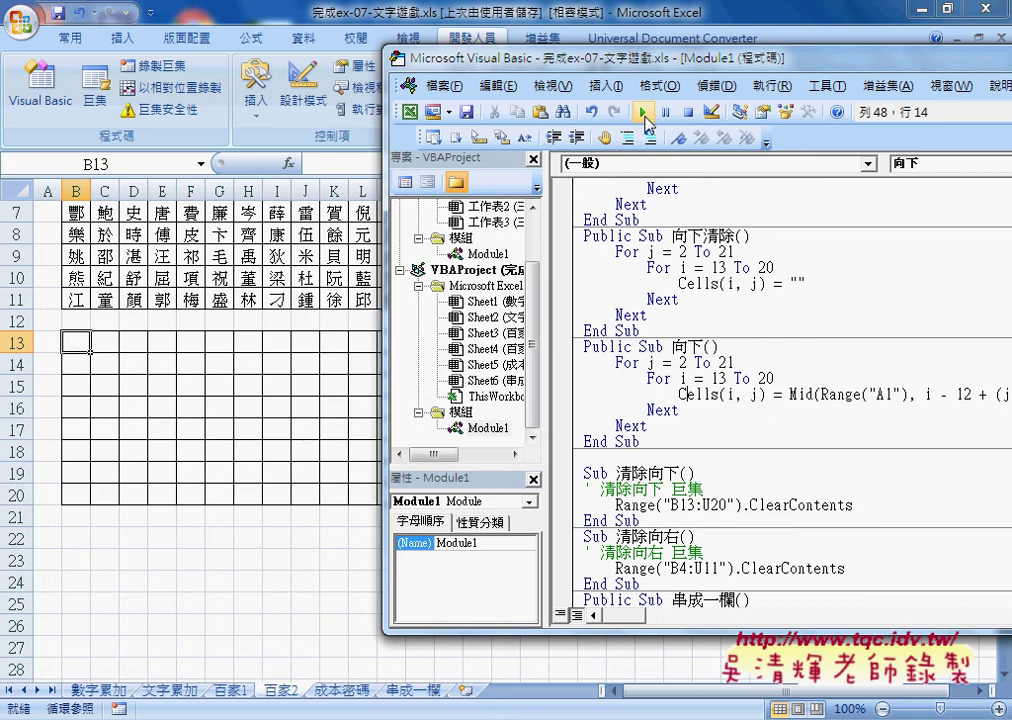
pyautogui.click(643, 112)
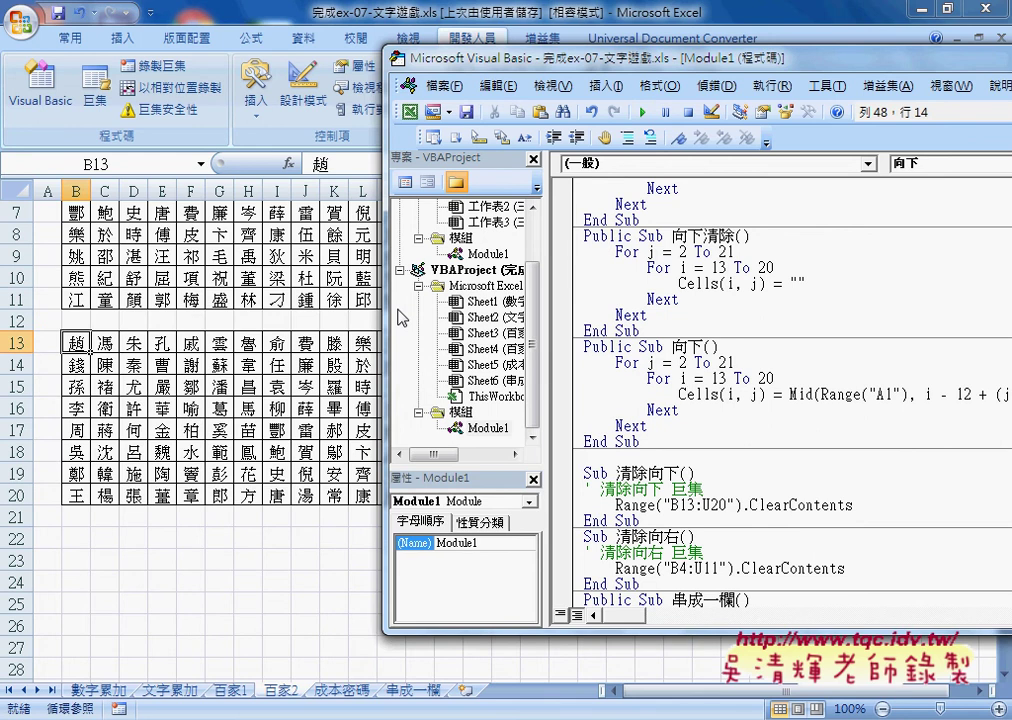
pyautogui.moveTo(478, 57); pyautogui.dragTo(681, 59)
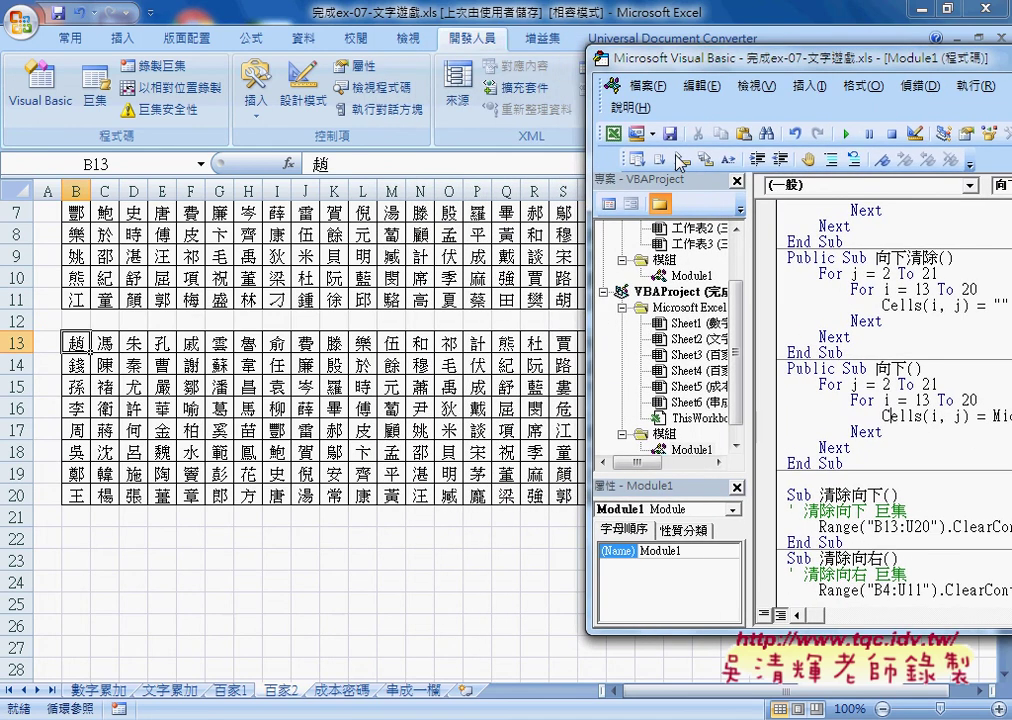
pyautogui.moveTo(552, 60); pyautogui.dragTo(252, 60)
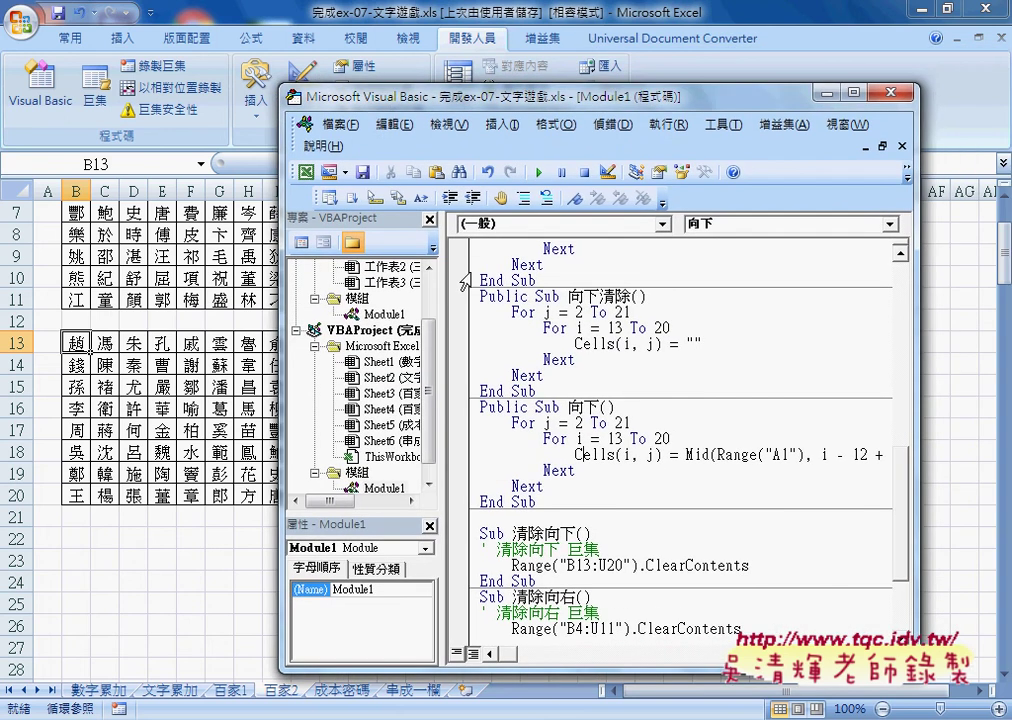
pyautogui.moveTo(441, 339); pyautogui.dragTo(370, 365)
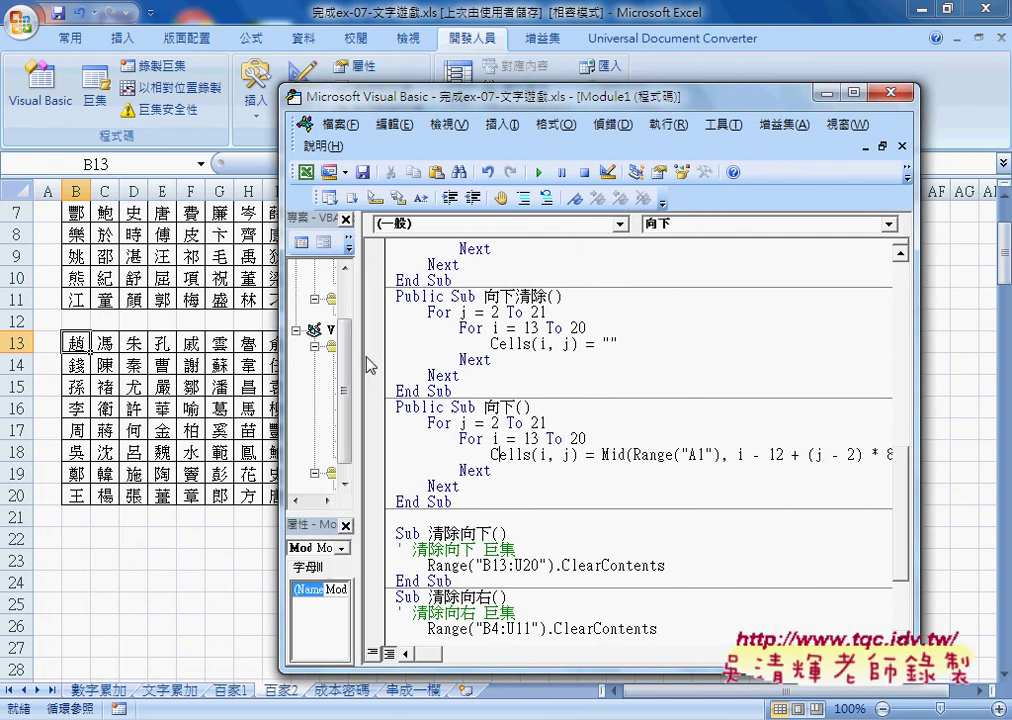
pyautogui.click(395, 358)
pyautogui.scroll(2, 400, 330)
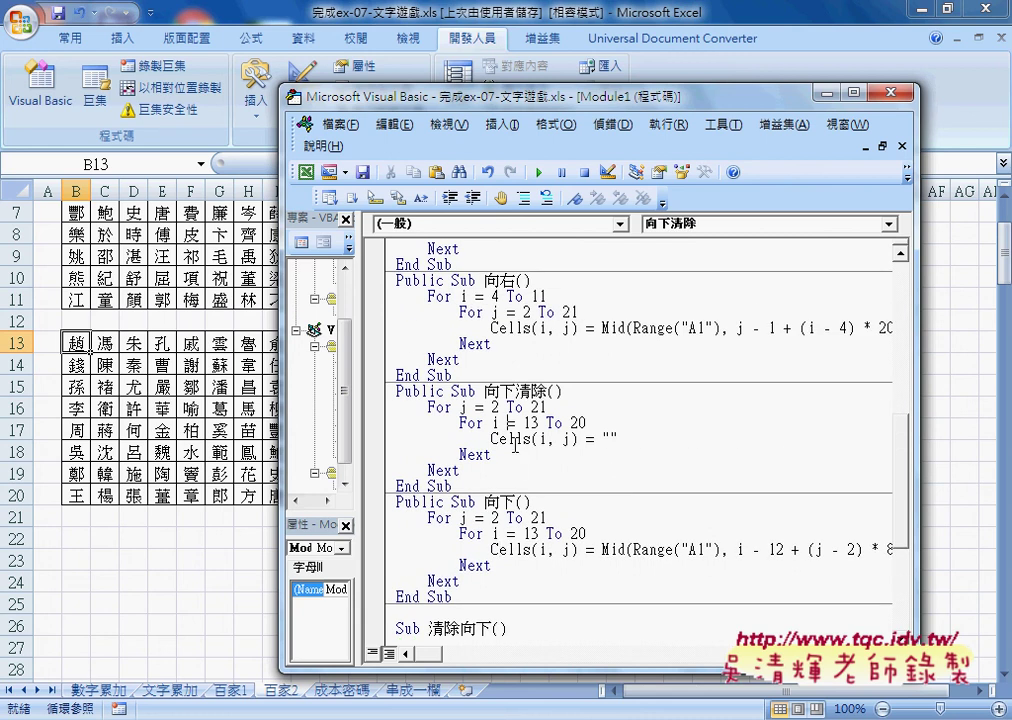
pyautogui.click(516, 533)
pyautogui.scroll(-2, 516, 533)
pyautogui.moveTo(459, 375)
pyautogui.mouseDown()
pyautogui.moveTo(411, 343)
pyautogui.moveTo(411, 312)
pyautogui.mouseUp()
pyautogui.click(466, 378)
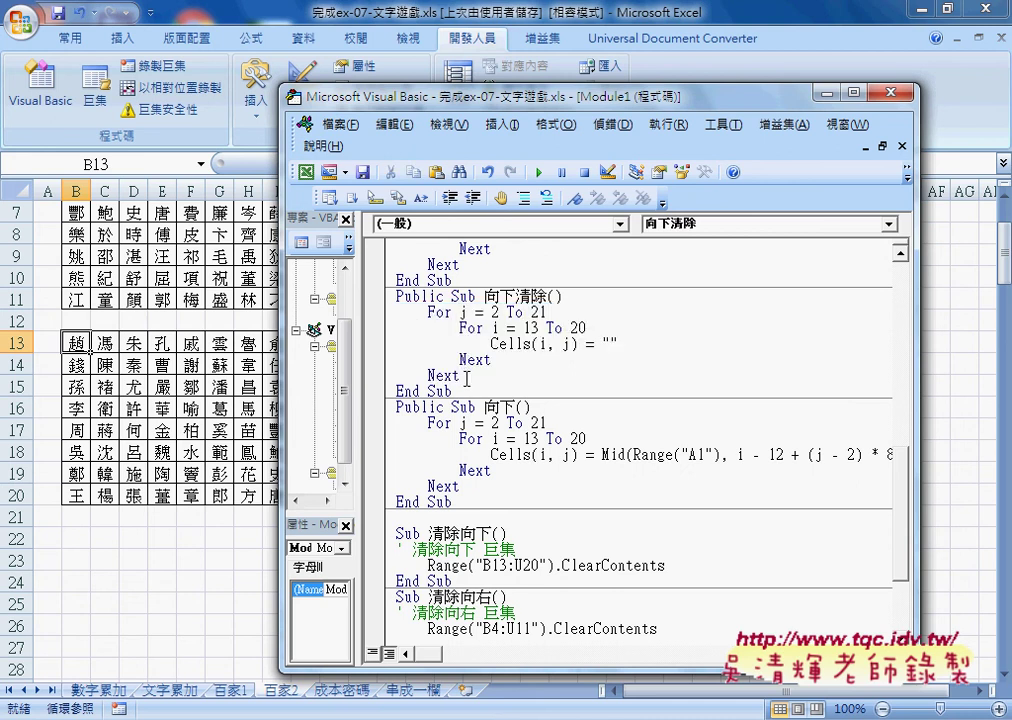
pyautogui.moveTo(466, 378); pyautogui.dragTo(396, 312)
pyautogui.click(544, 350)
pyautogui.moveTo(617, 343); pyautogui.dragTo(490, 343)
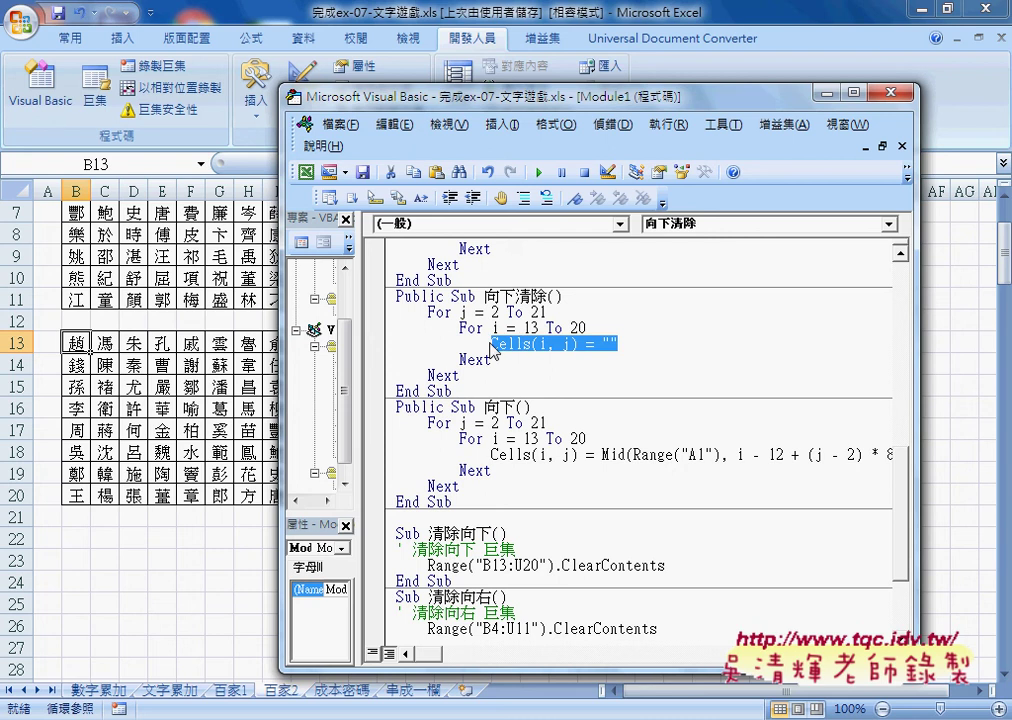
pyautogui.click(539, 173)
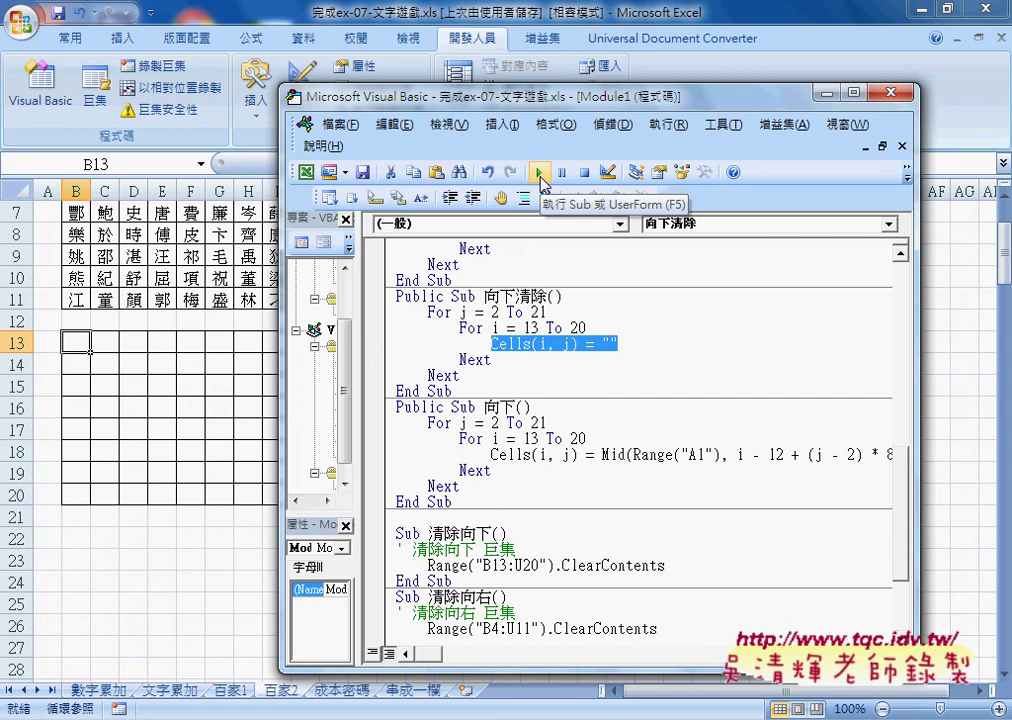
pyautogui.scroll(-3, 548, 467)
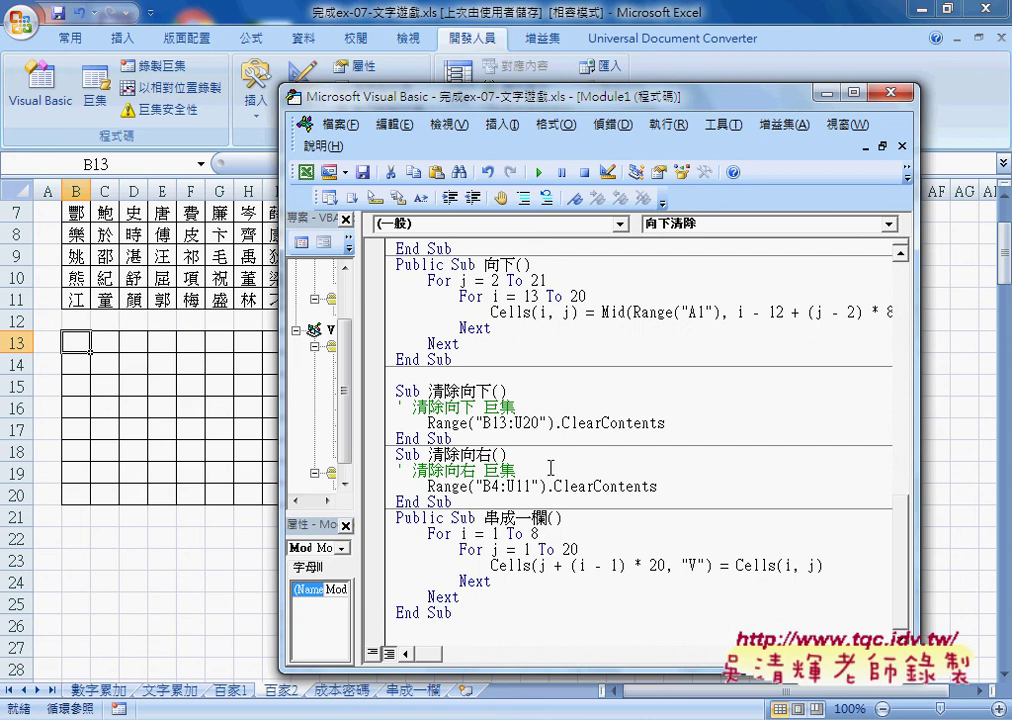
pyautogui.click(463, 388)
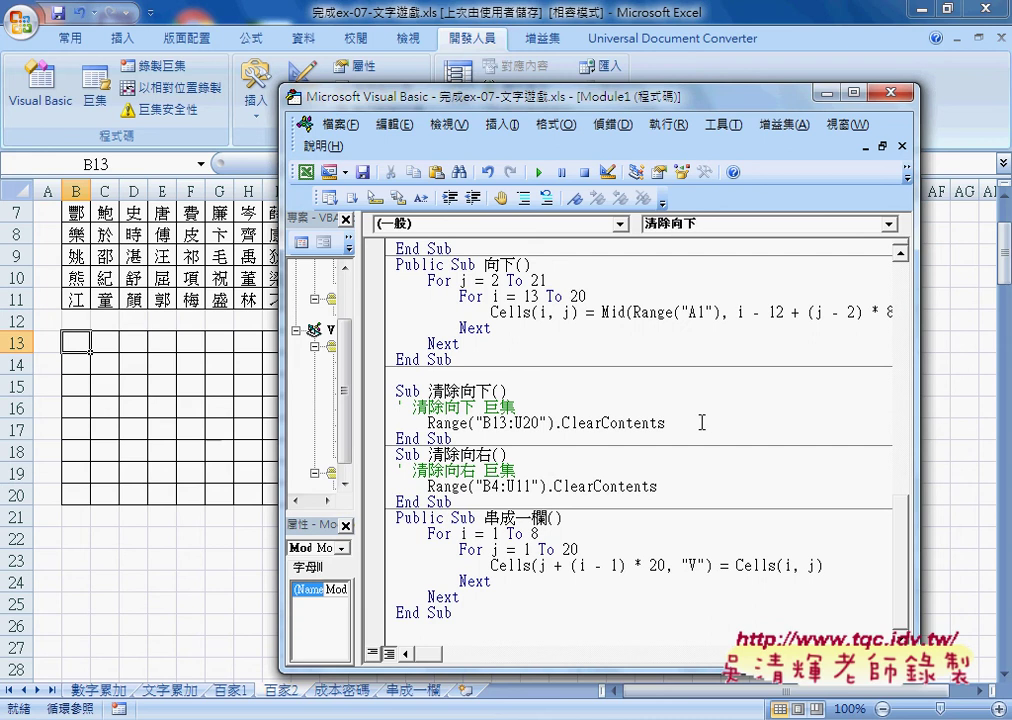
pyautogui.doubleClick(430, 422)
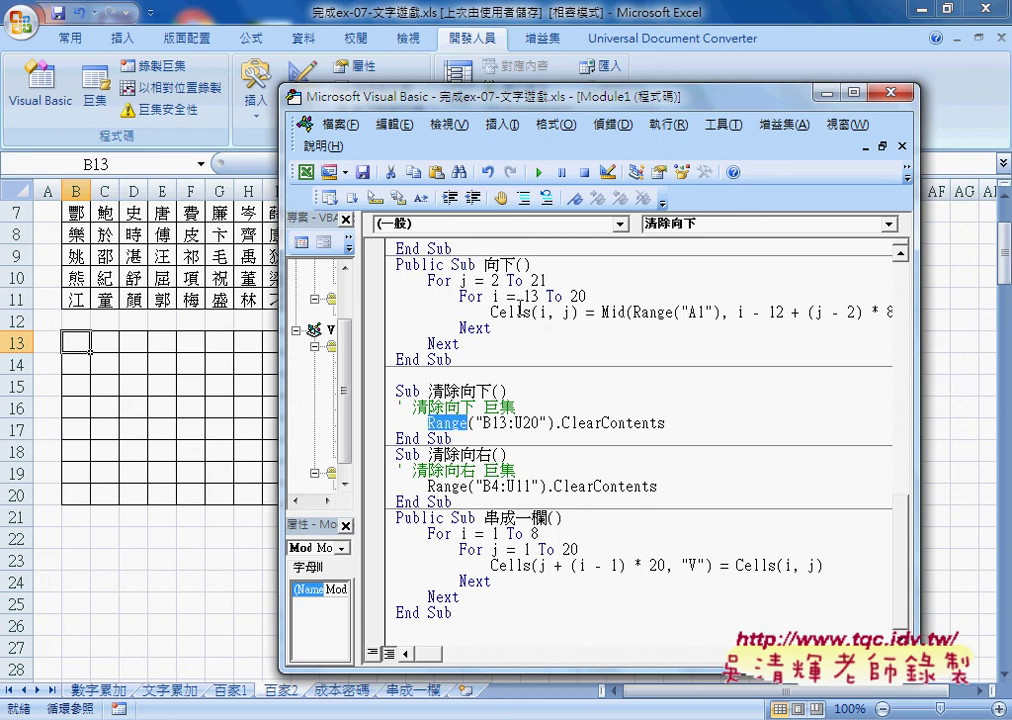
pyautogui.scroll(1, 521, 308)
pyautogui.click(507, 359)
pyautogui.click(538, 172)
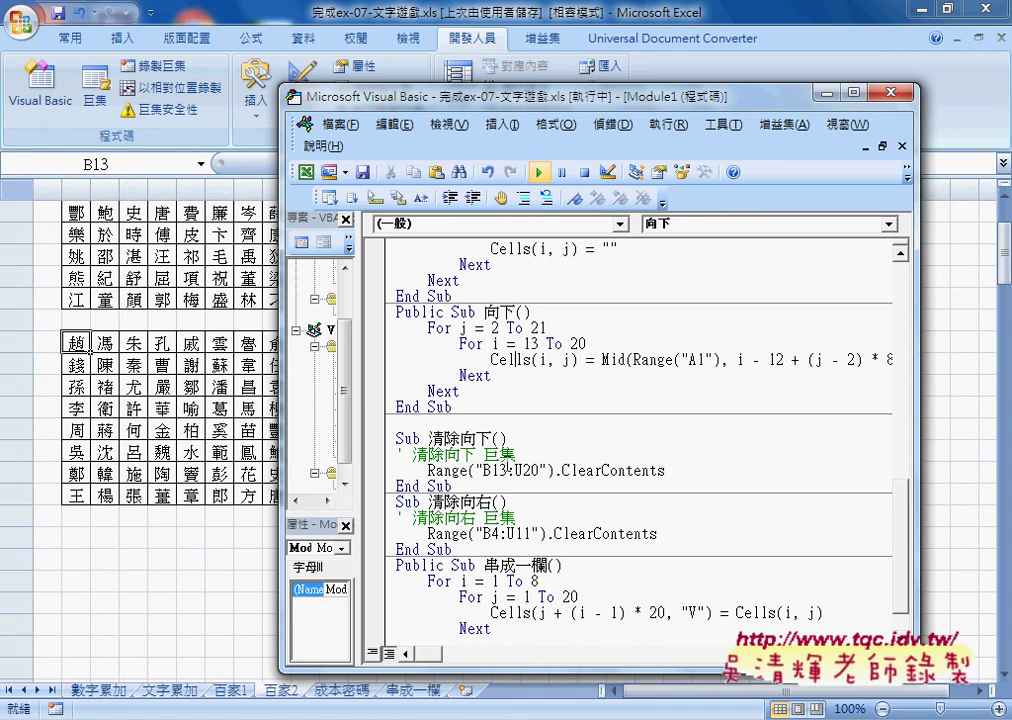
pyautogui.moveTo(292, 364); pyautogui.dragTo(444, 364)
# Step: Complete 清除向下 as Range("B13:U20").ClearContents and run it to empty the lower grid
pyautogui.click(652, 455)
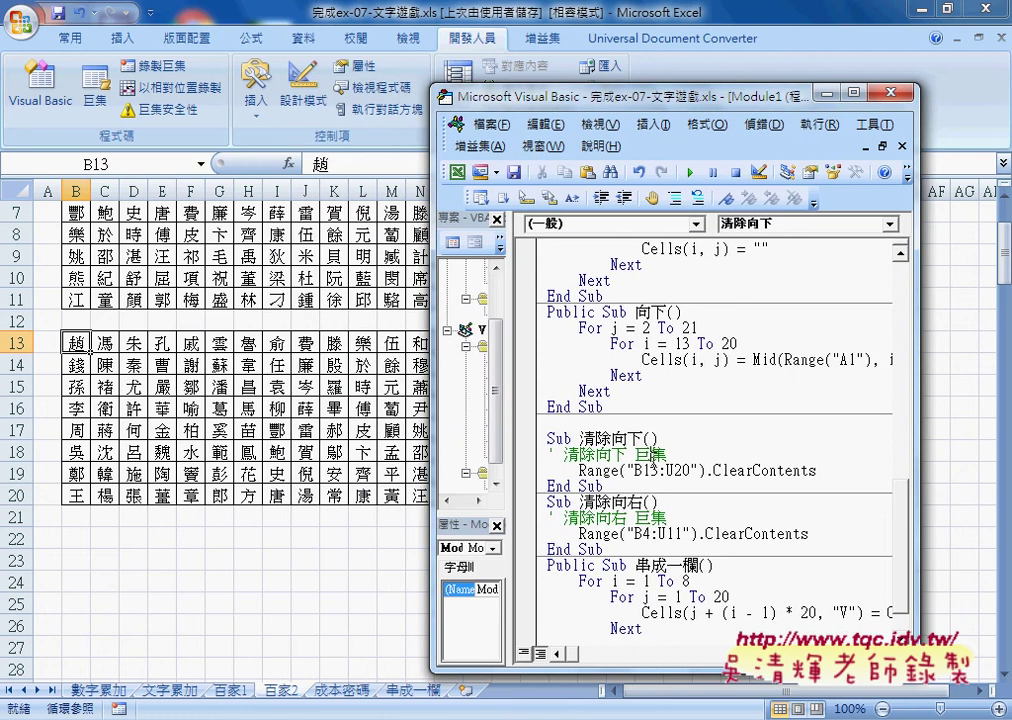
pyautogui.scroll(-1, 652, 456)
pyautogui.doubleClick(598, 423)
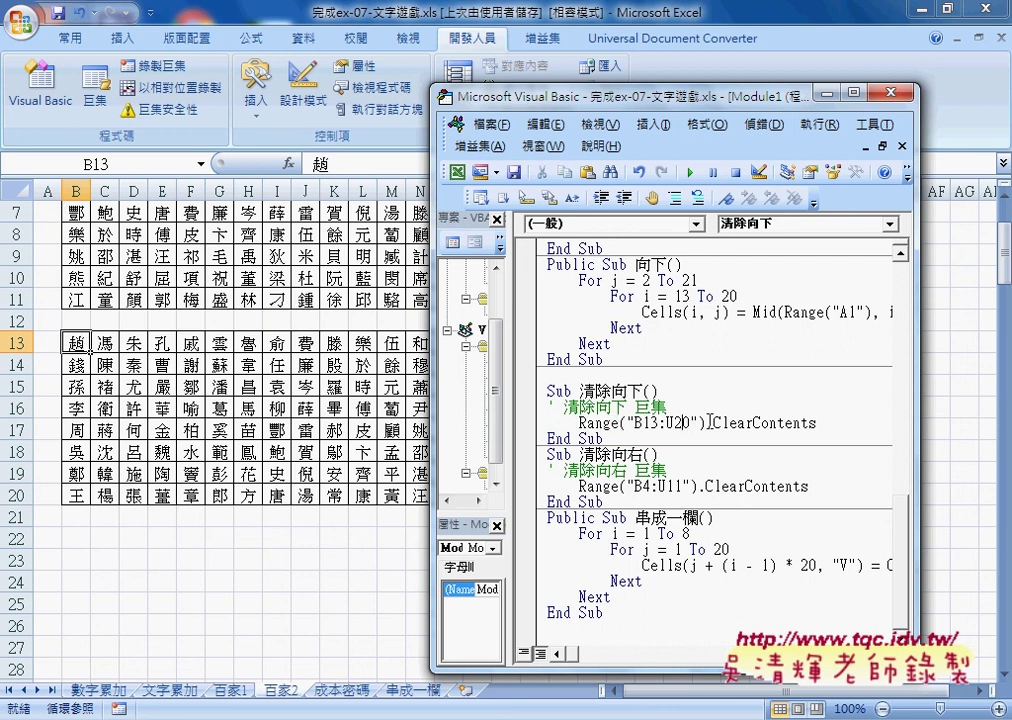
pyautogui.moveTo(706, 423); pyautogui.dragTo(817, 423)
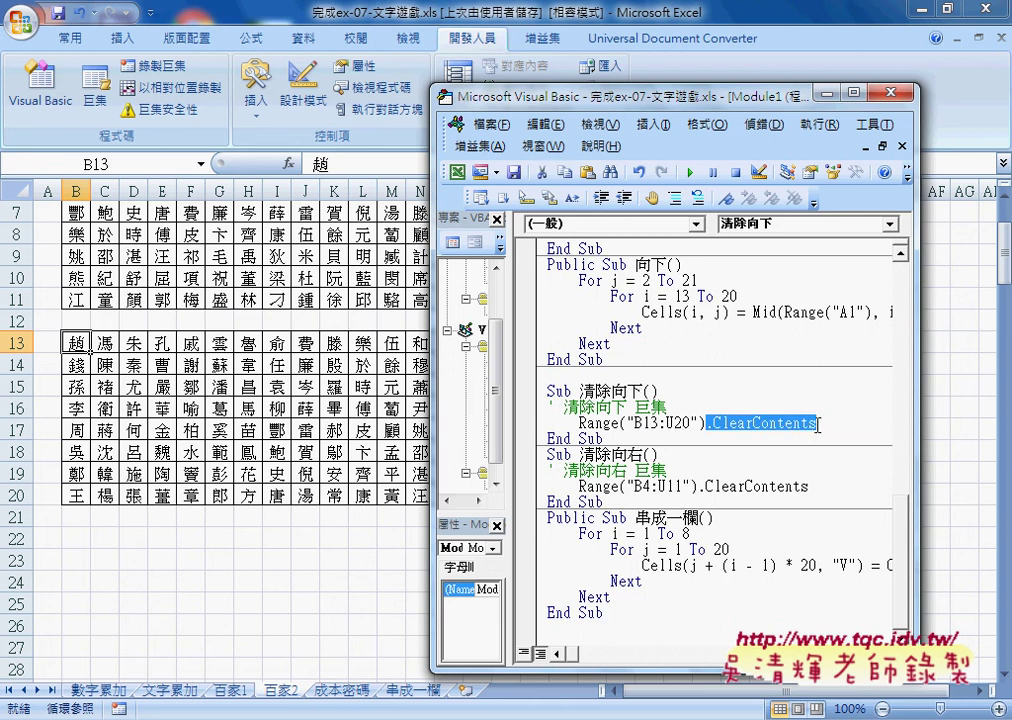
pyautogui.write('.')
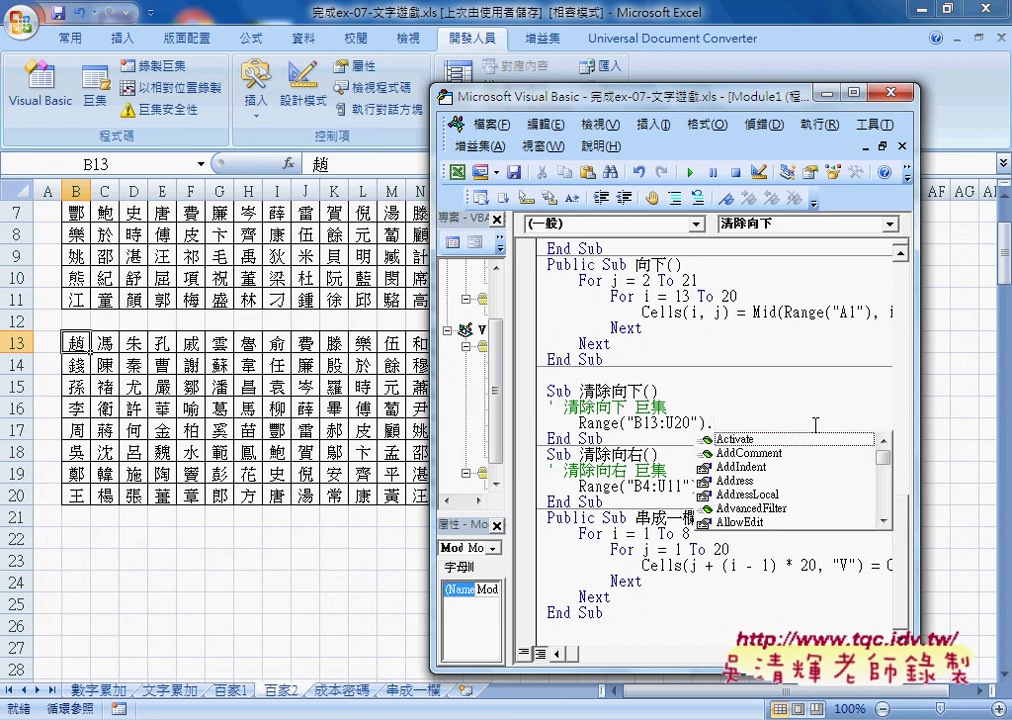
pyautogui.write('c')
pyautogui.write('c')
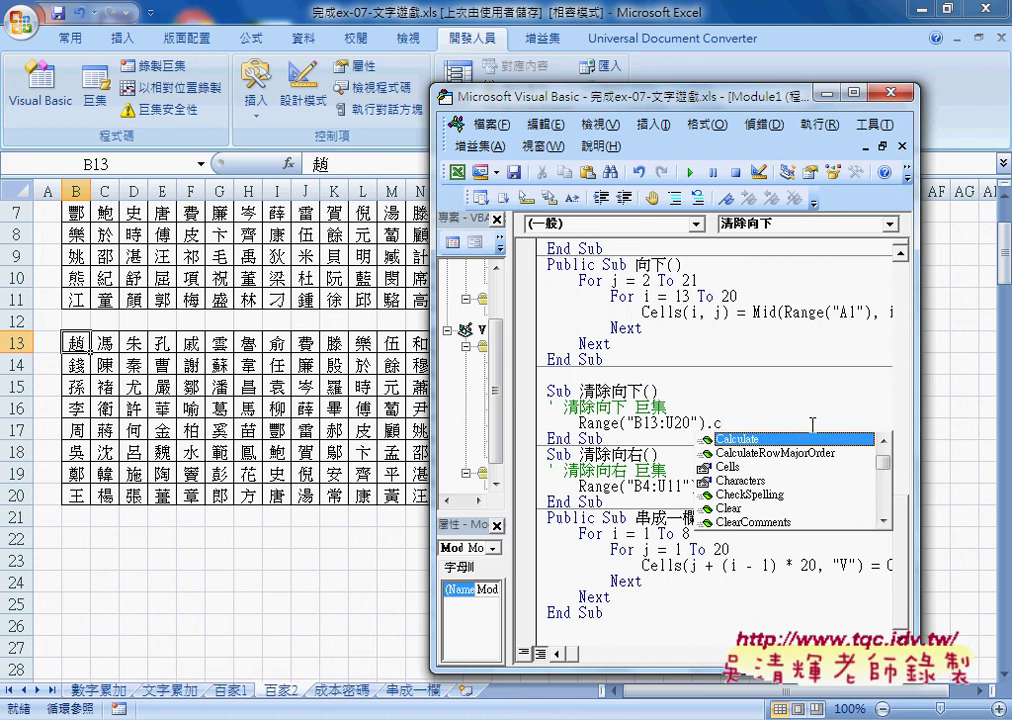
pyautogui.write('l')
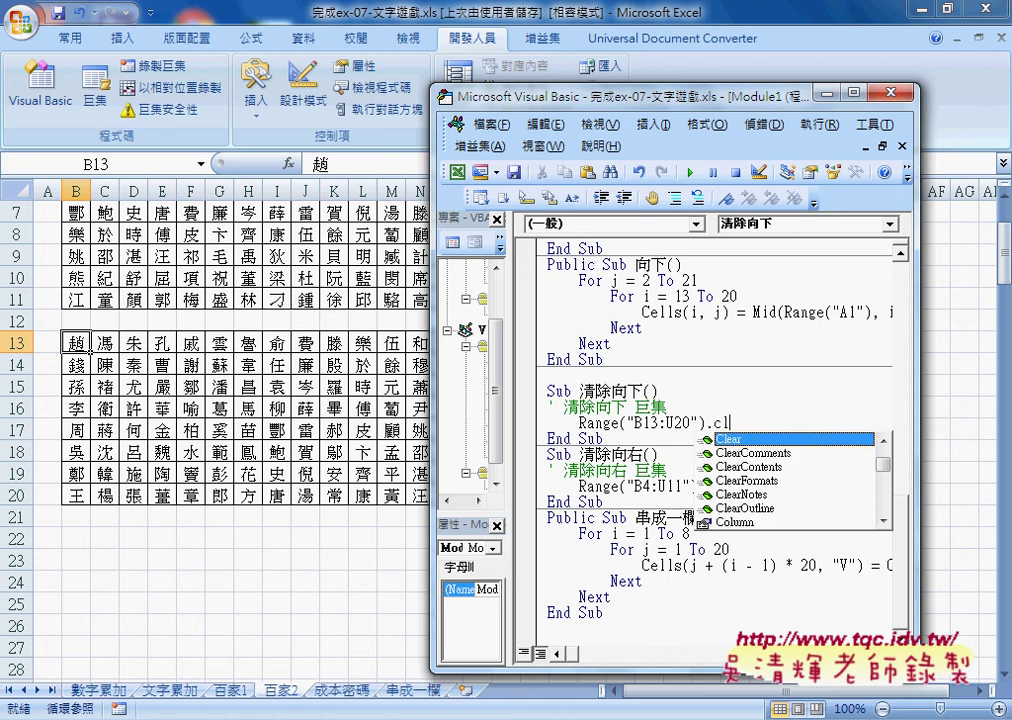
pyautogui.press('Down')
pyautogui.press('Down')
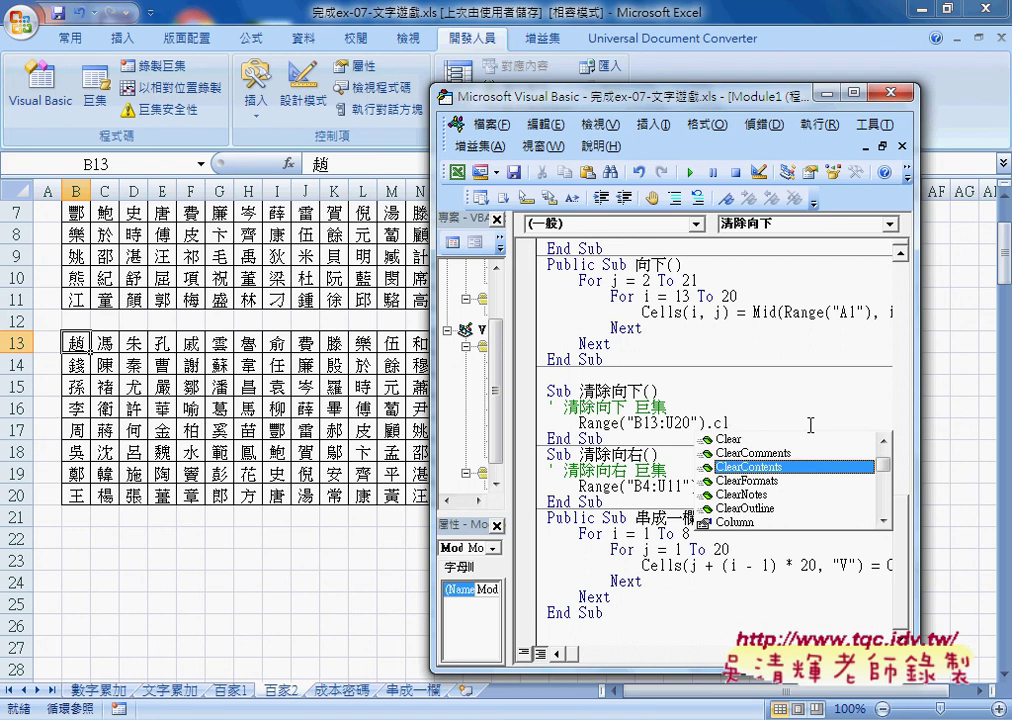
pyautogui.press('Tab')
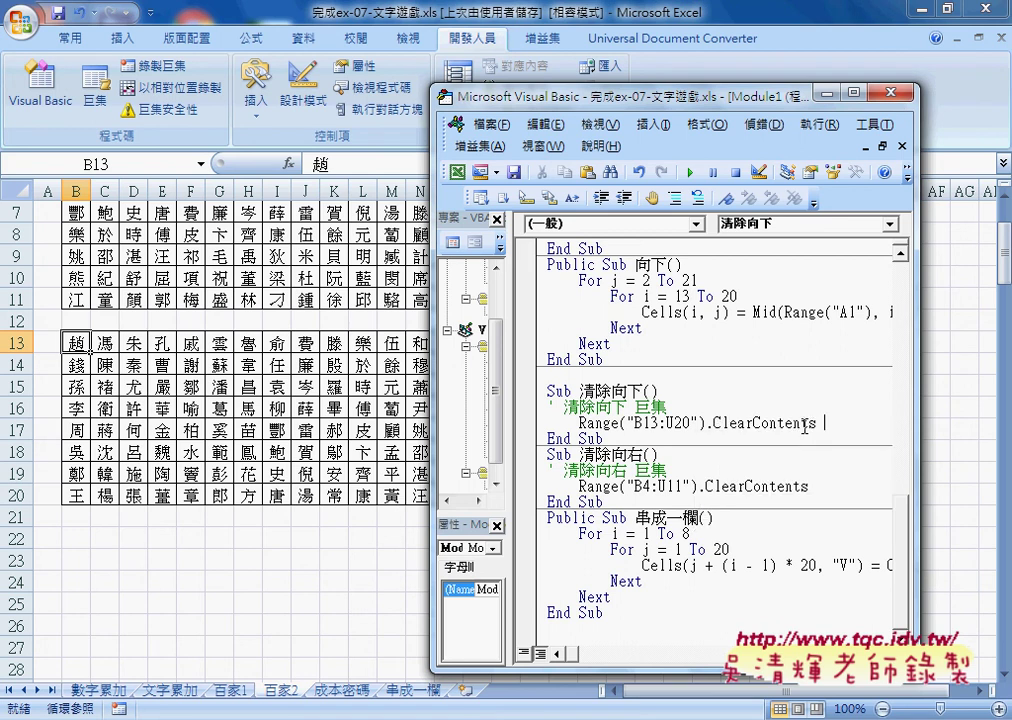
pyautogui.click(692, 176)
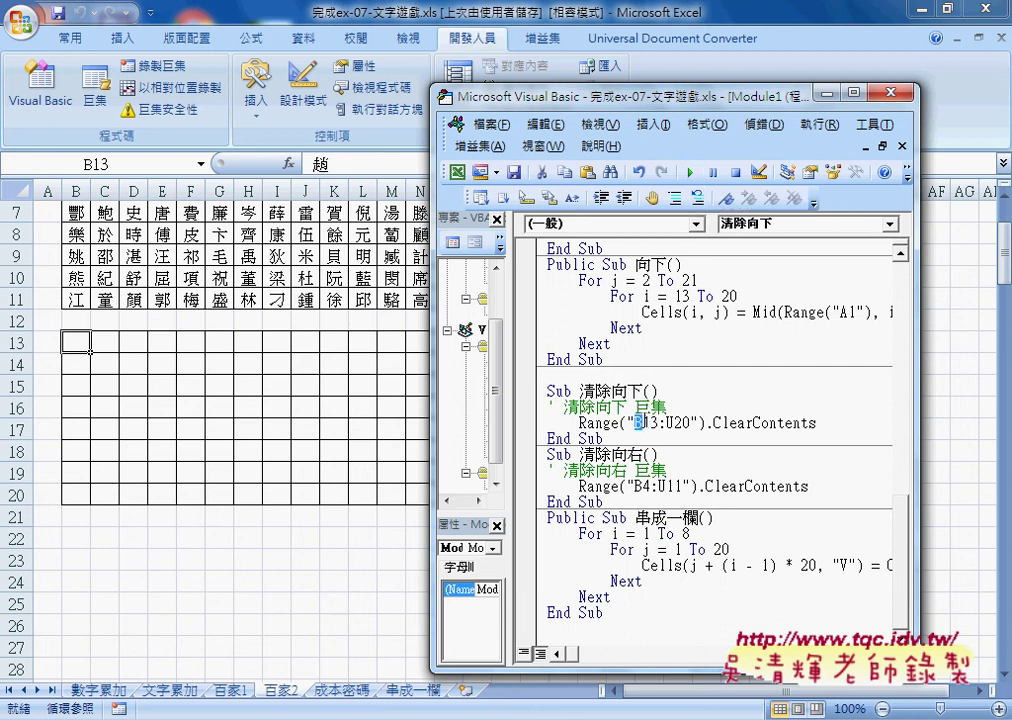
pyautogui.moveTo(635, 423); pyautogui.dragTo(700, 423)
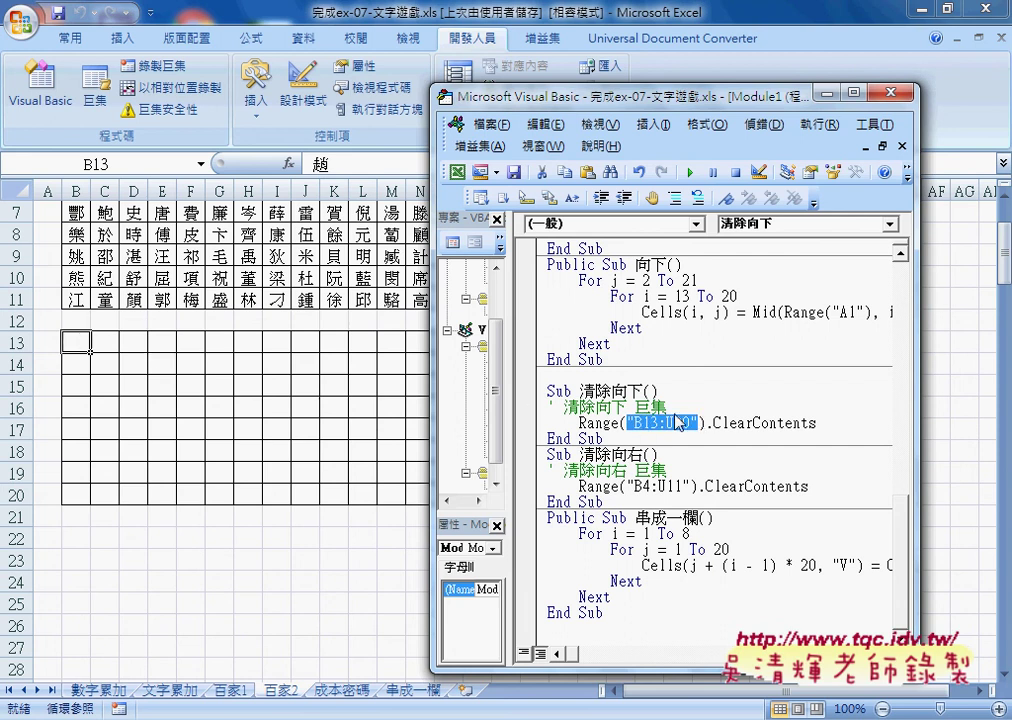
pyautogui.click(659, 424)
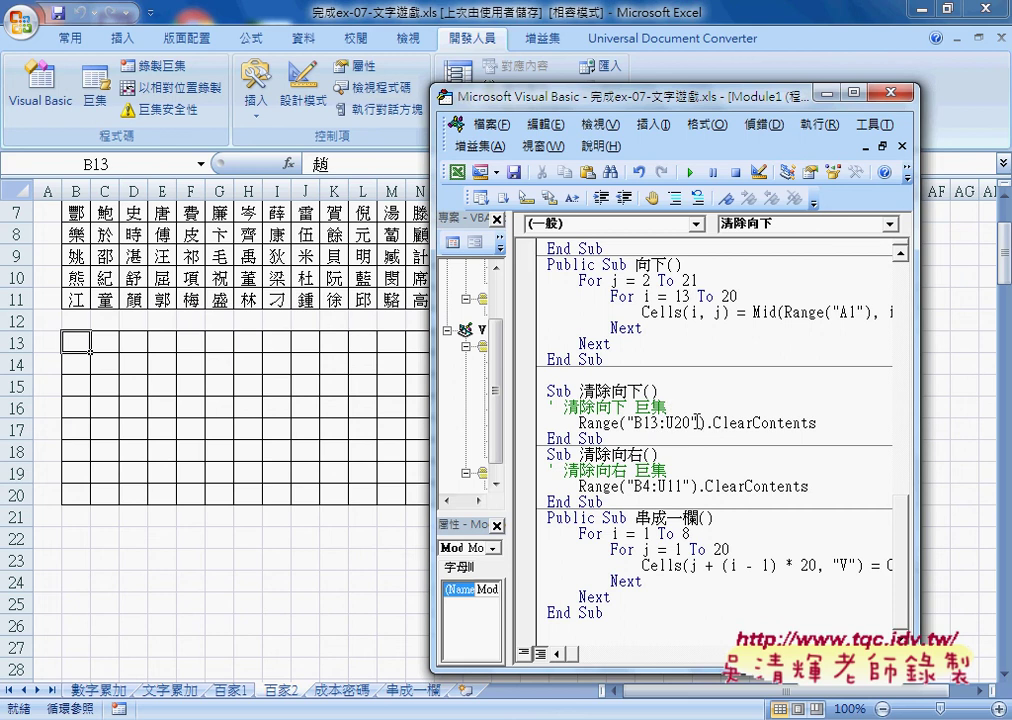
pyautogui.moveTo(697, 423); pyautogui.dragTo(628, 423)
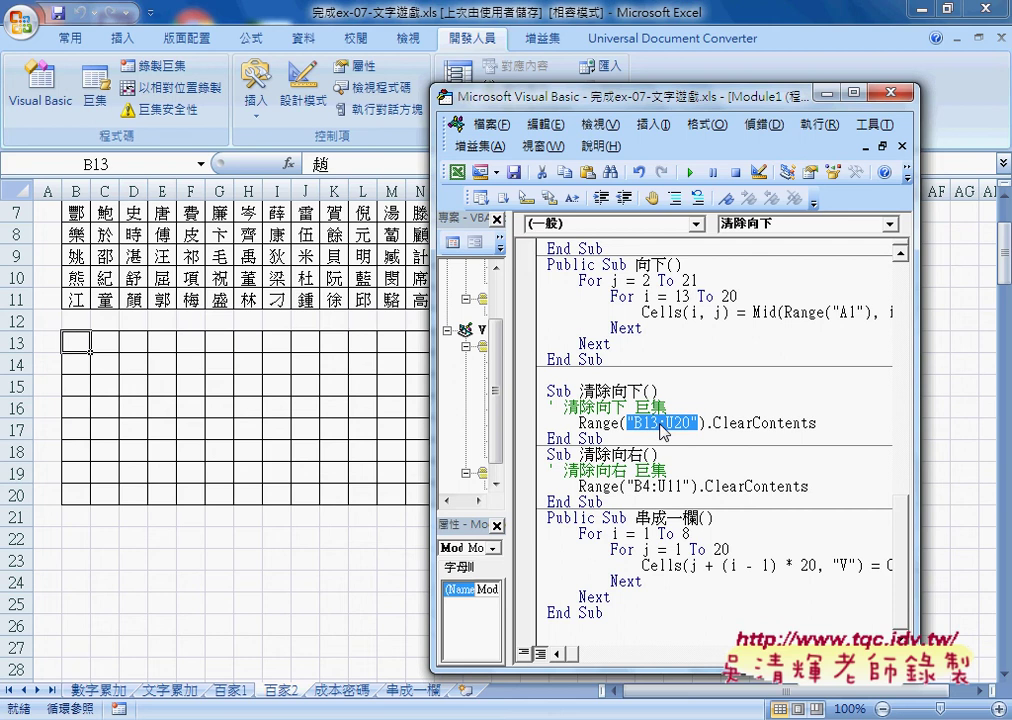
pyautogui.moveTo(627, 423); pyautogui.dragTo(698, 423)
pyautogui.moveTo(816, 423); pyautogui.dragTo(627, 423)
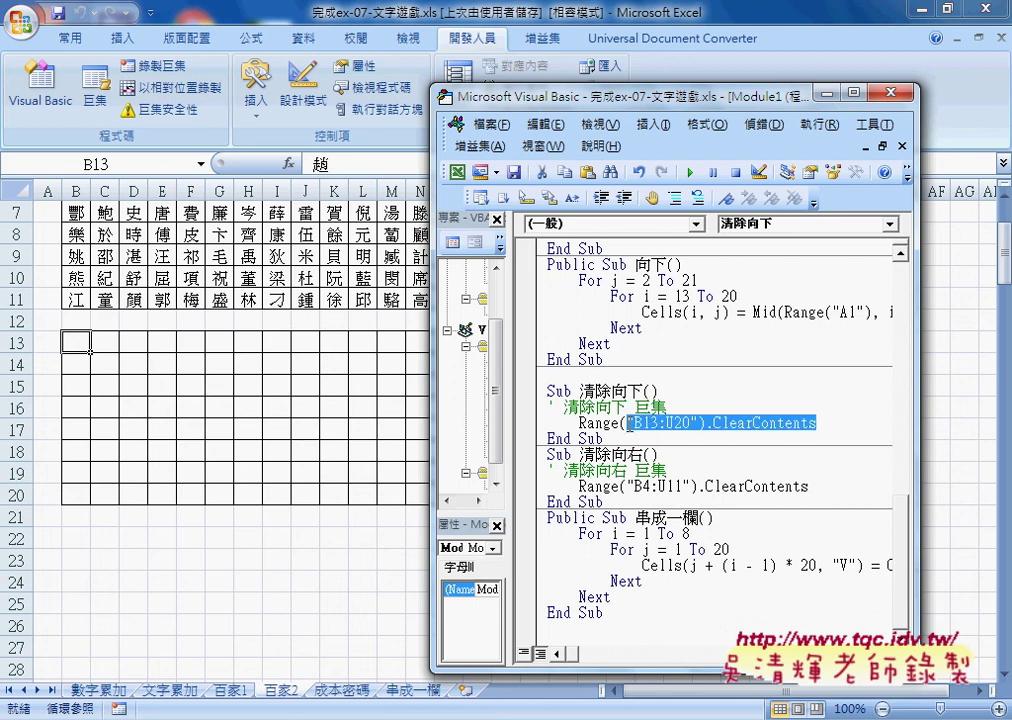
pyautogui.moveTo(816, 423); pyautogui.dragTo(617, 423)
# Step: Change the 清除向下 line to Range(cells(13,"B"),cells(20,"U")).ClearContents
pyautogui.write('(')
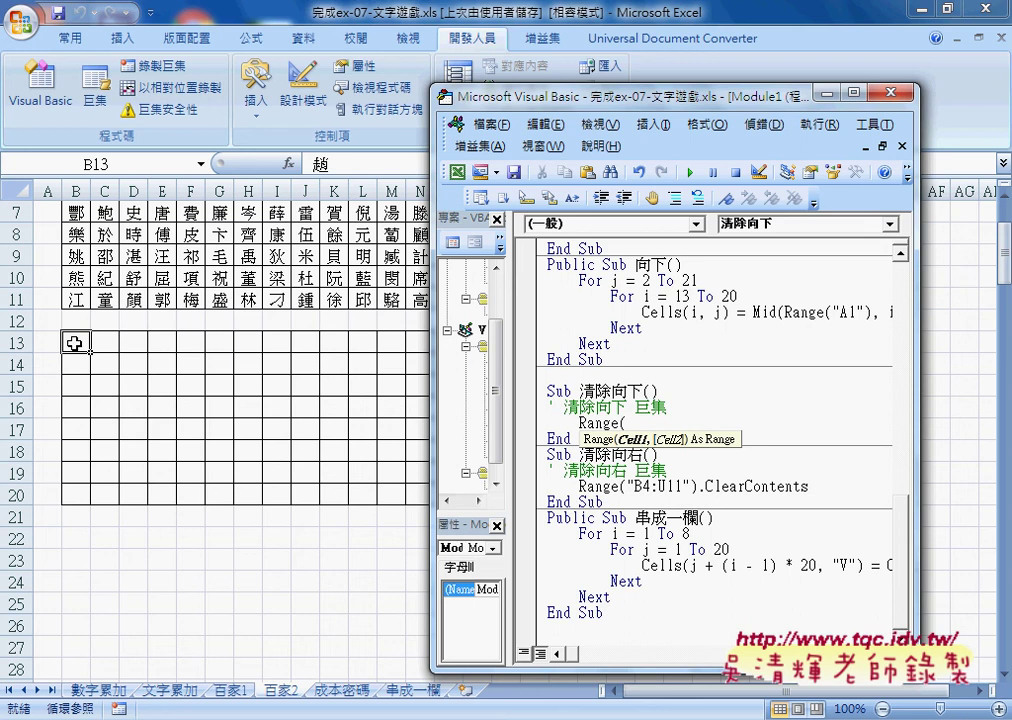
pyautogui.write('cell')
pyautogui.write('s(')
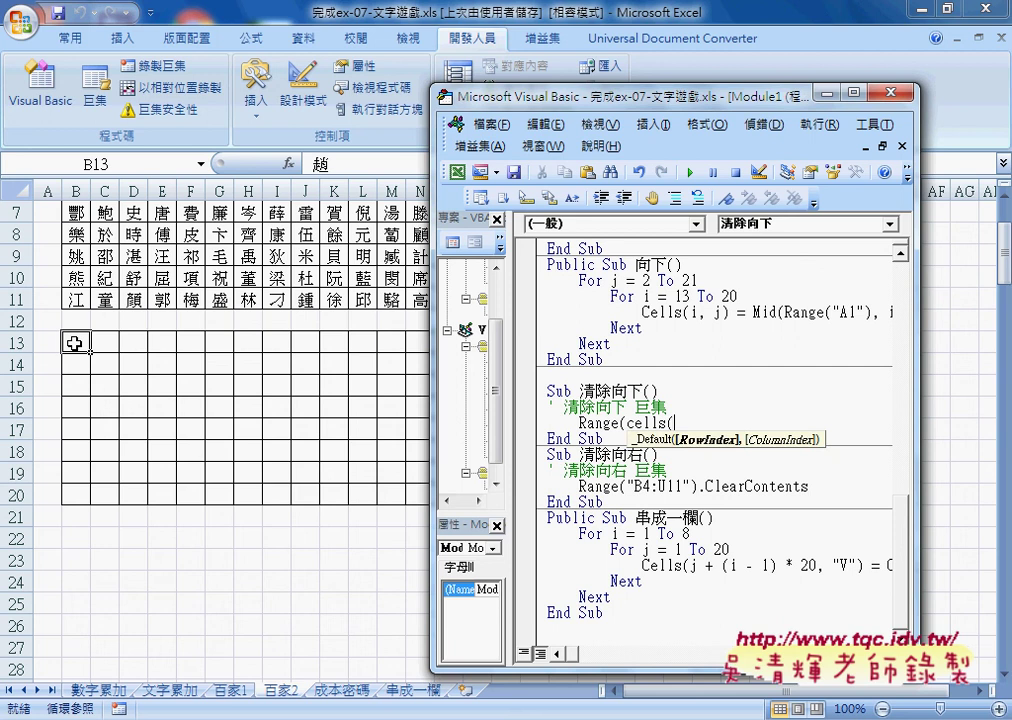
pyautogui.write('13,')
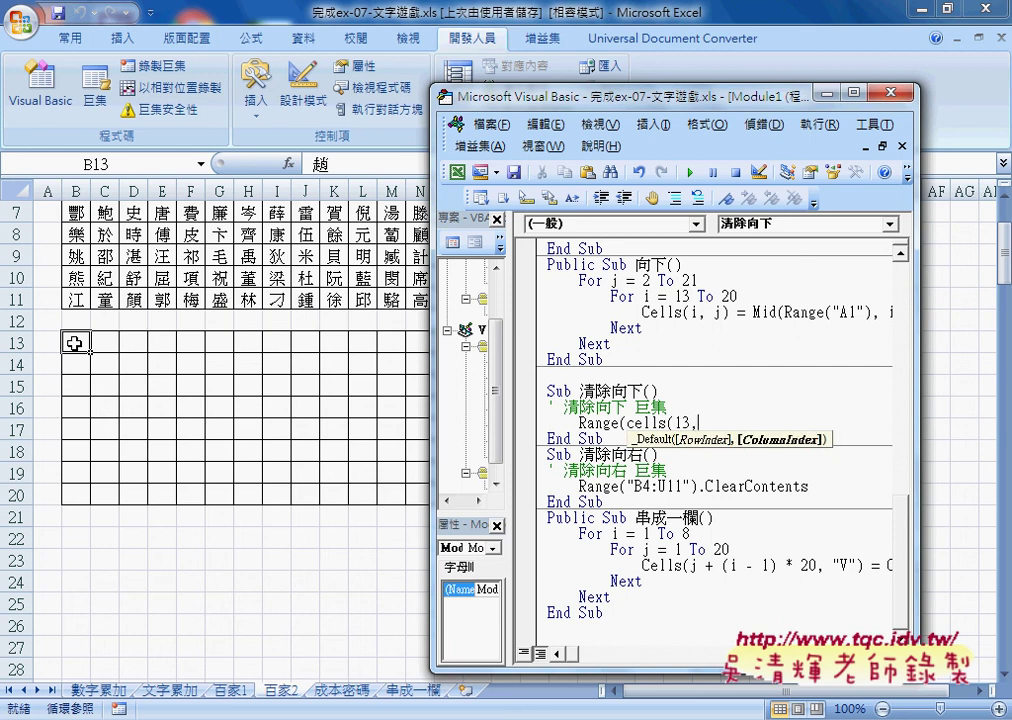
pyautogui.write('"')
pyautogui.write('B"')
pyautogui.write(')')
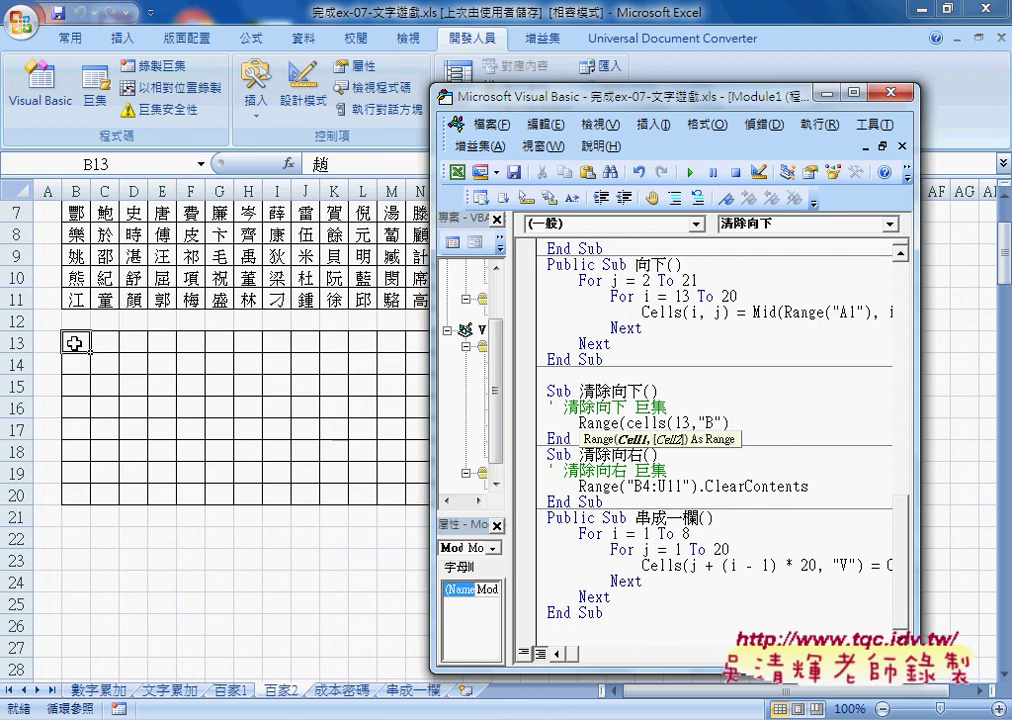
pyautogui.write(',')
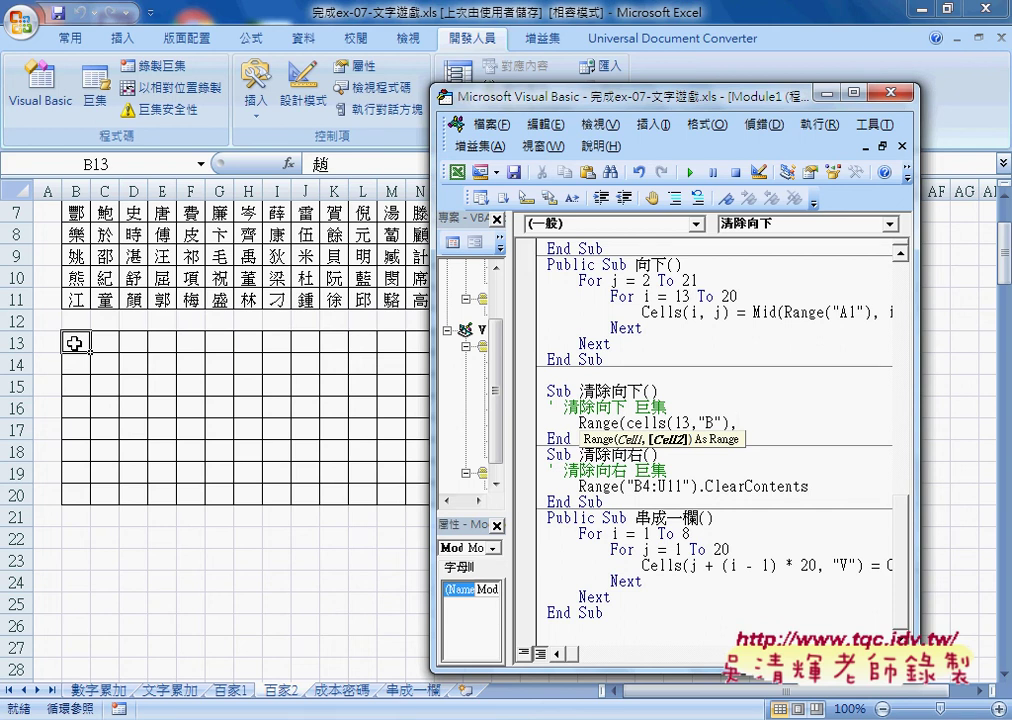
pyautogui.write('ce')
pyautogui.write('lls')
pyautogui.write('(')
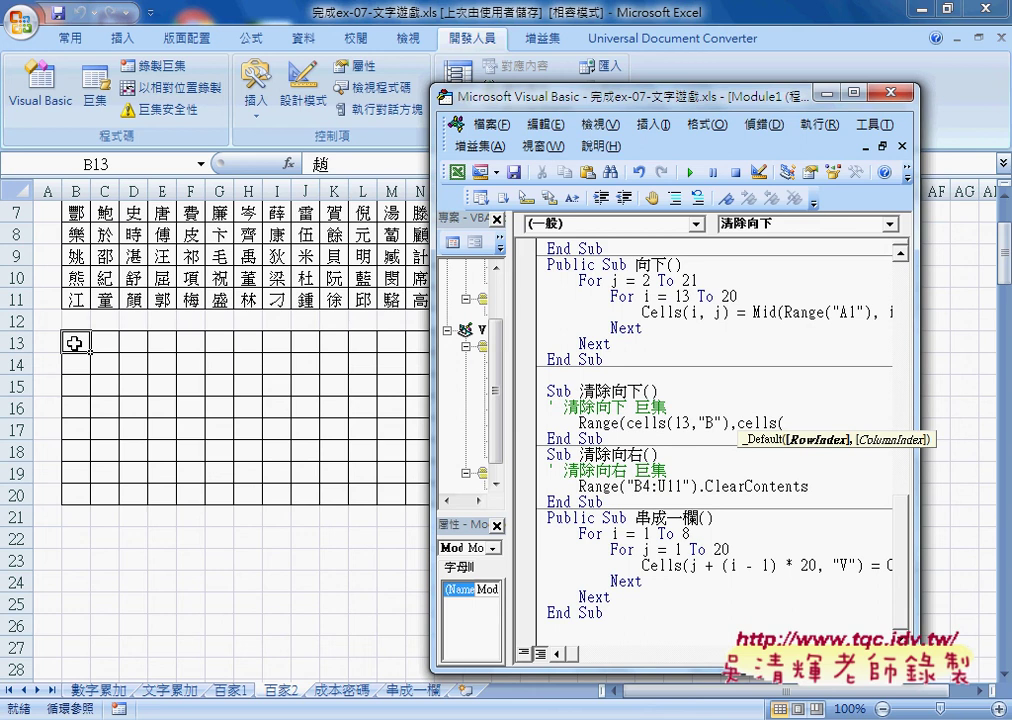
pyautogui.write('20,')
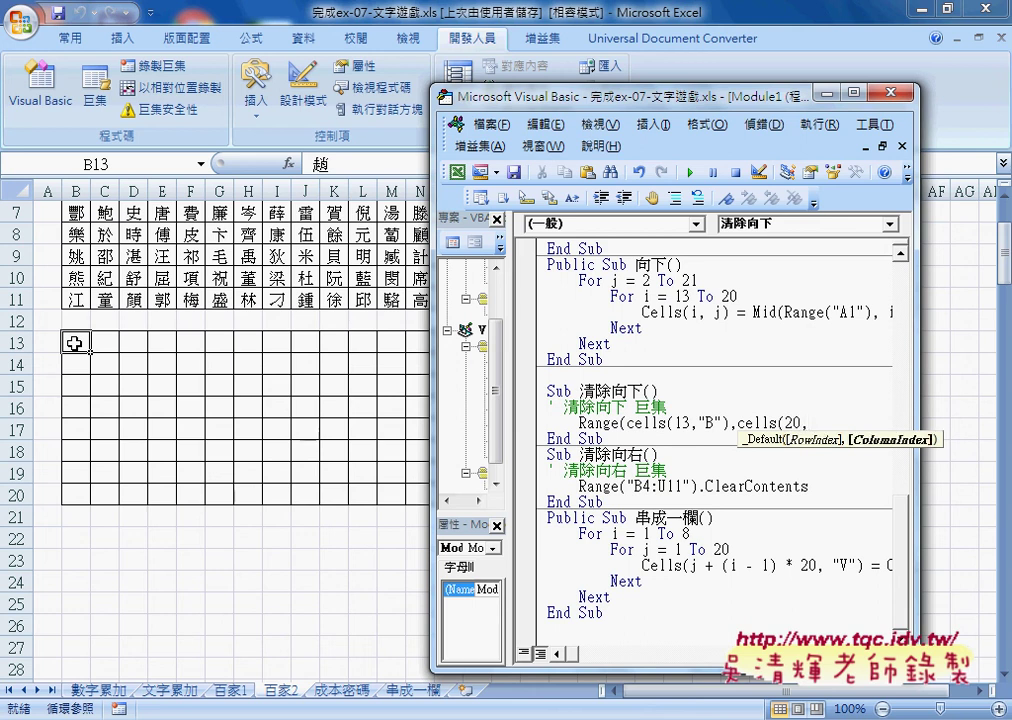
pyautogui.write('"U"')
pyautogui.write(')')
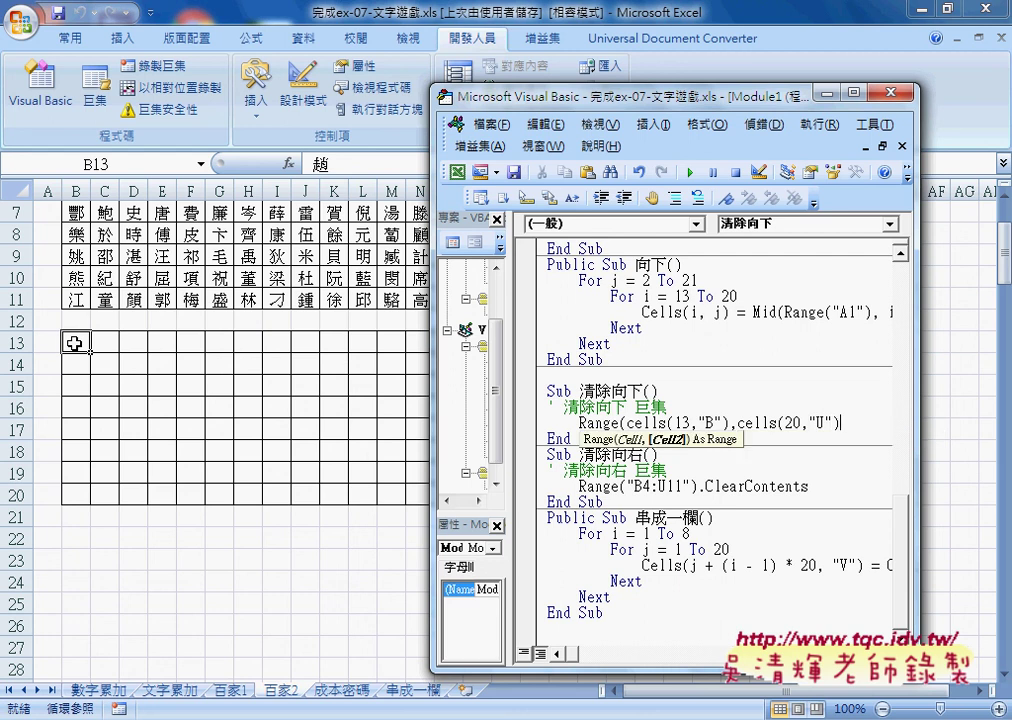
pyautogui.write(').')
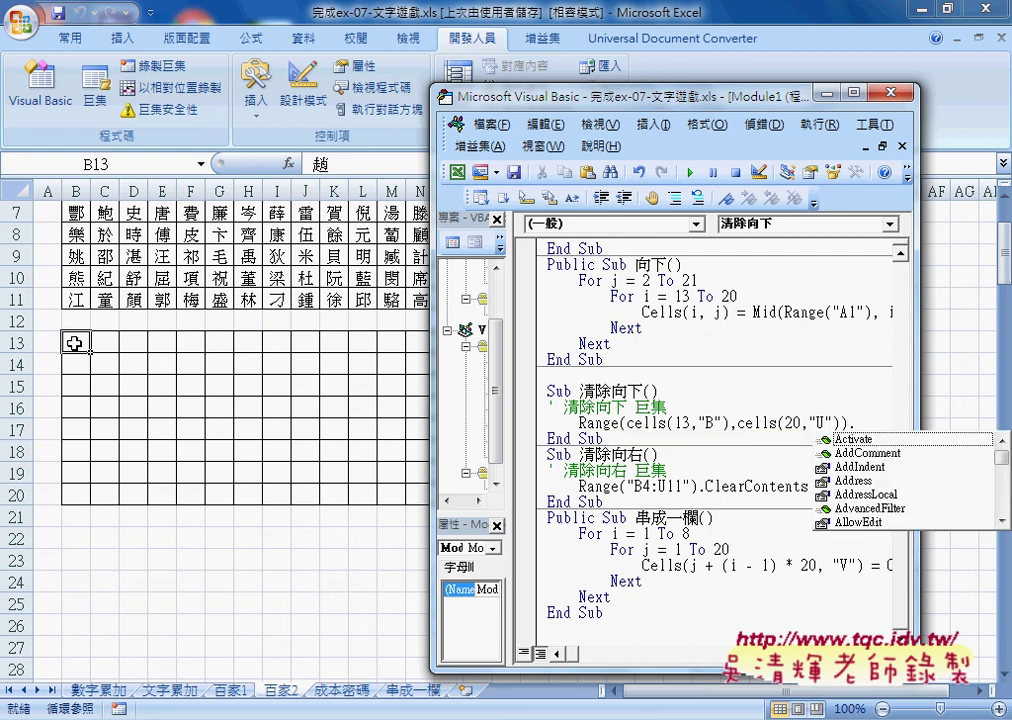
pyautogui.write('cl')
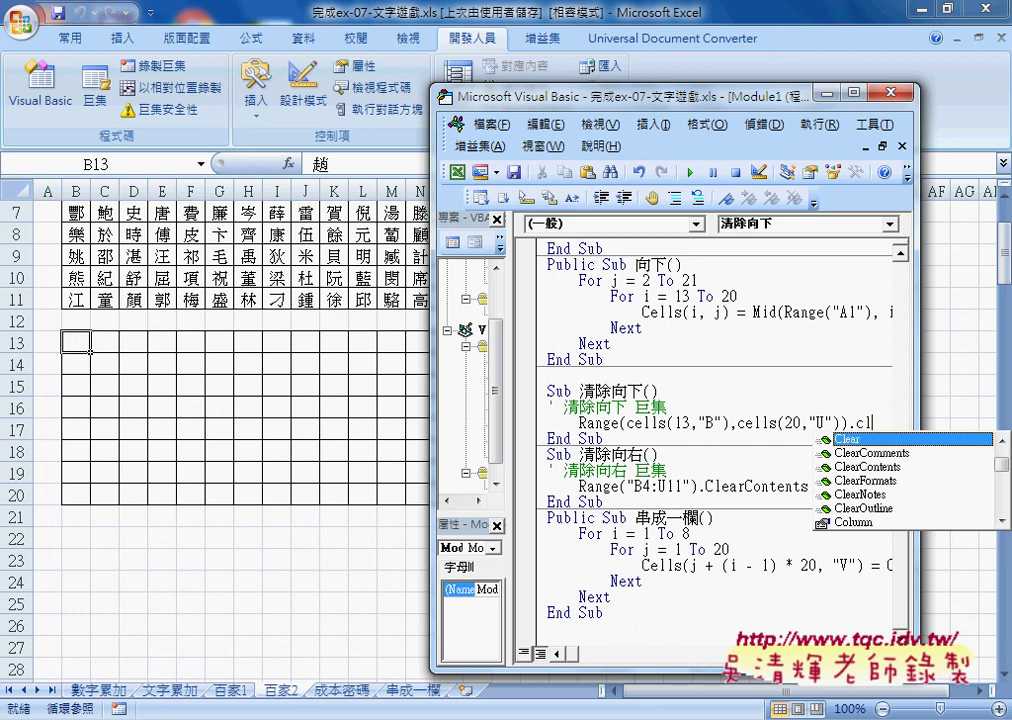
pyautogui.press('Down')
pyautogui.press('Down')
pyautogui.press('Down')
pyautogui.press('Up')
pyautogui.press('space')
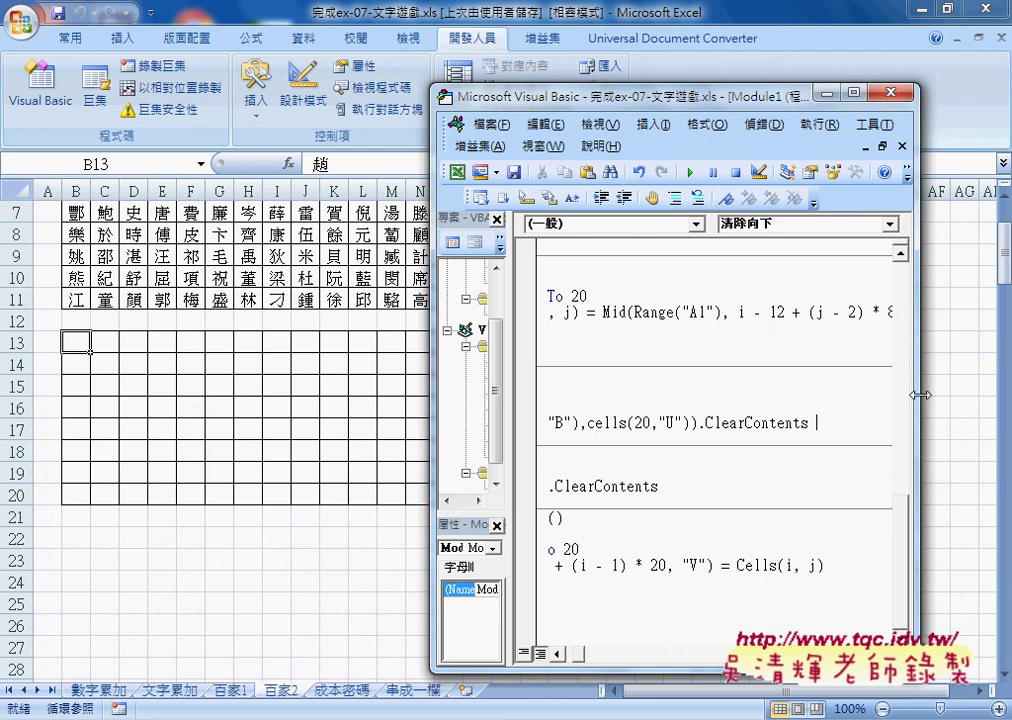
# Step: Widen the code window so the full Range line is visible
pyautogui.moveTo(918, 395); pyautogui.dragTo(1008, 395)
pyautogui.click(575, 657)
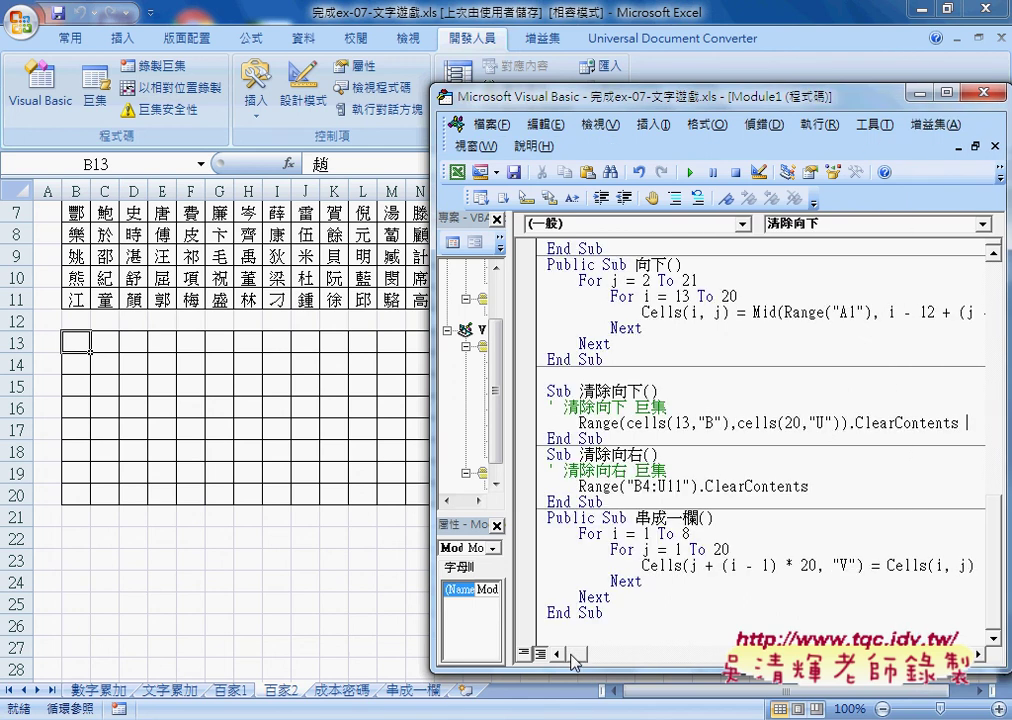
pyautogui.click(806, 423)
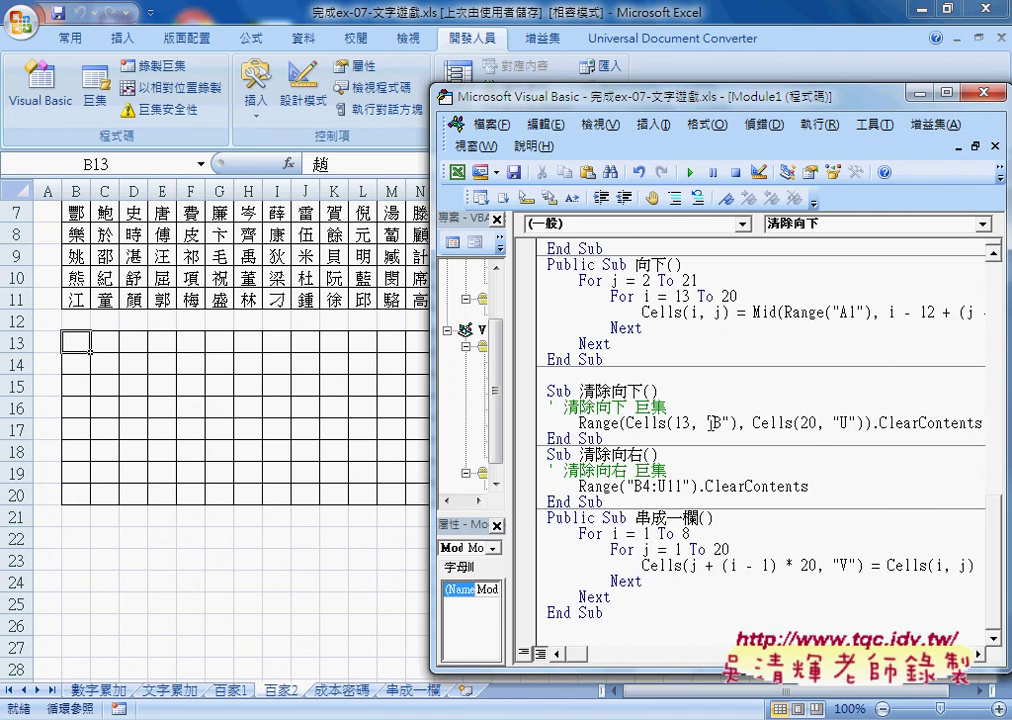
# Step: Change the Cells columns from "B" and "U" to 2 and 21
pyautogui.moveTo(706, 423); pyautogui.dragTo(731, 423)
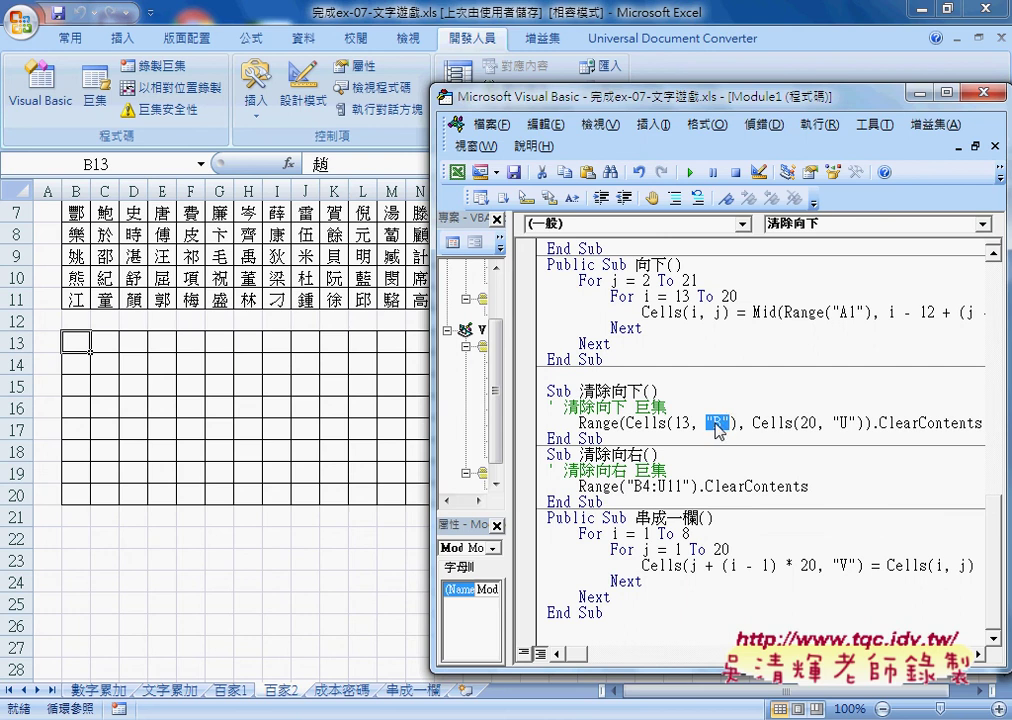
pyautogui.write('2')
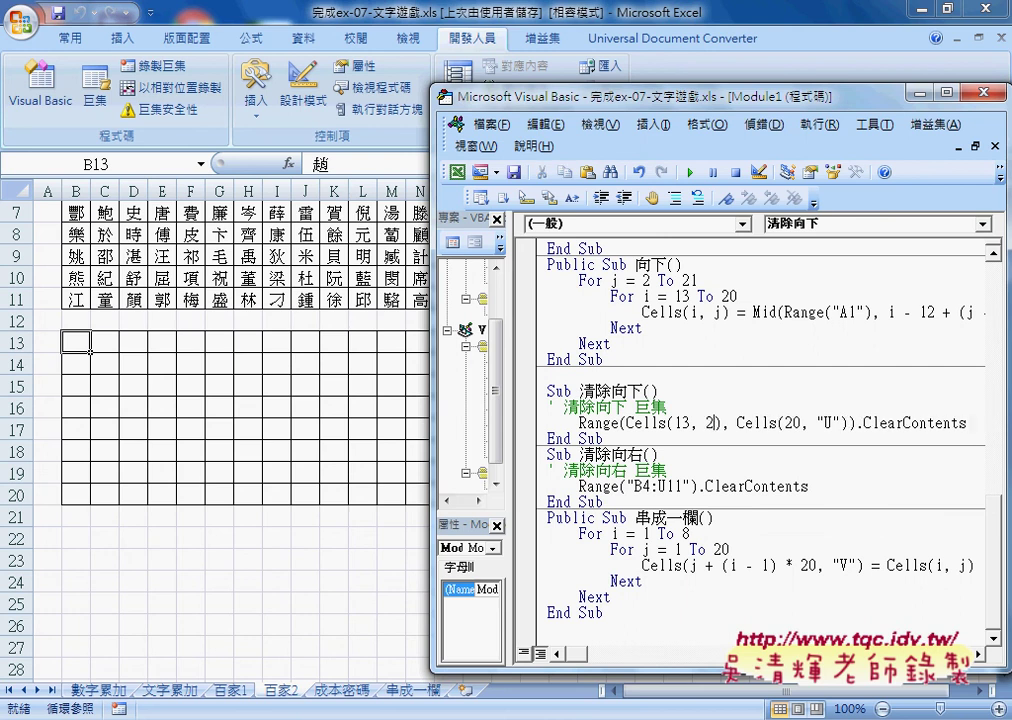
pyautogui.moveTo(817, 423); pyautogui.dragTo(843, 423)
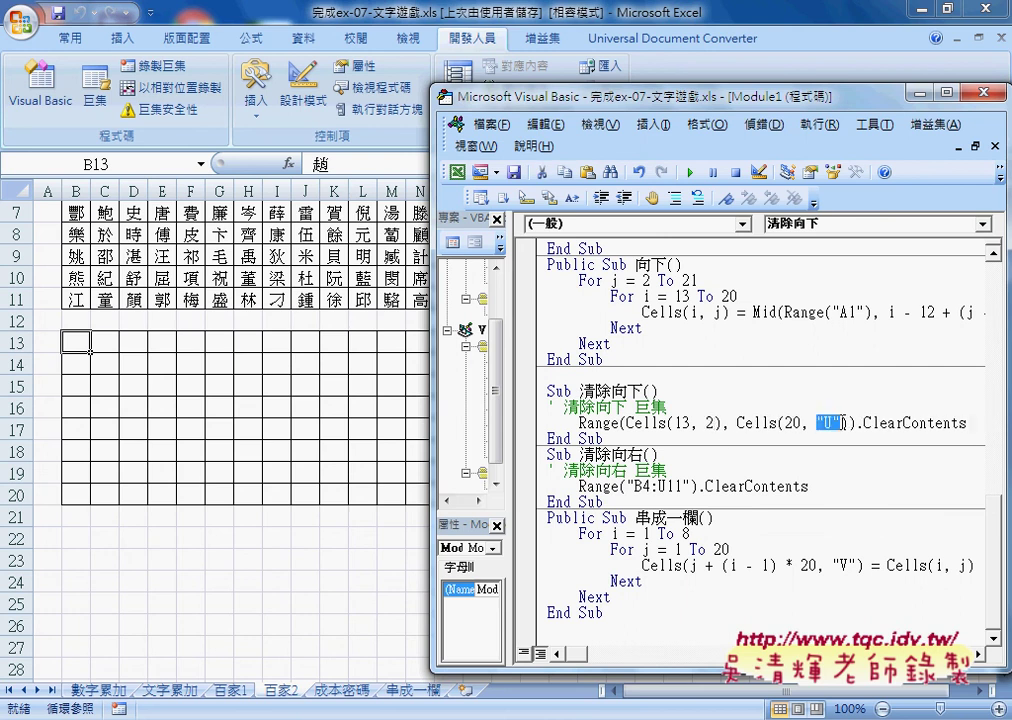
pyautogui.write('2')
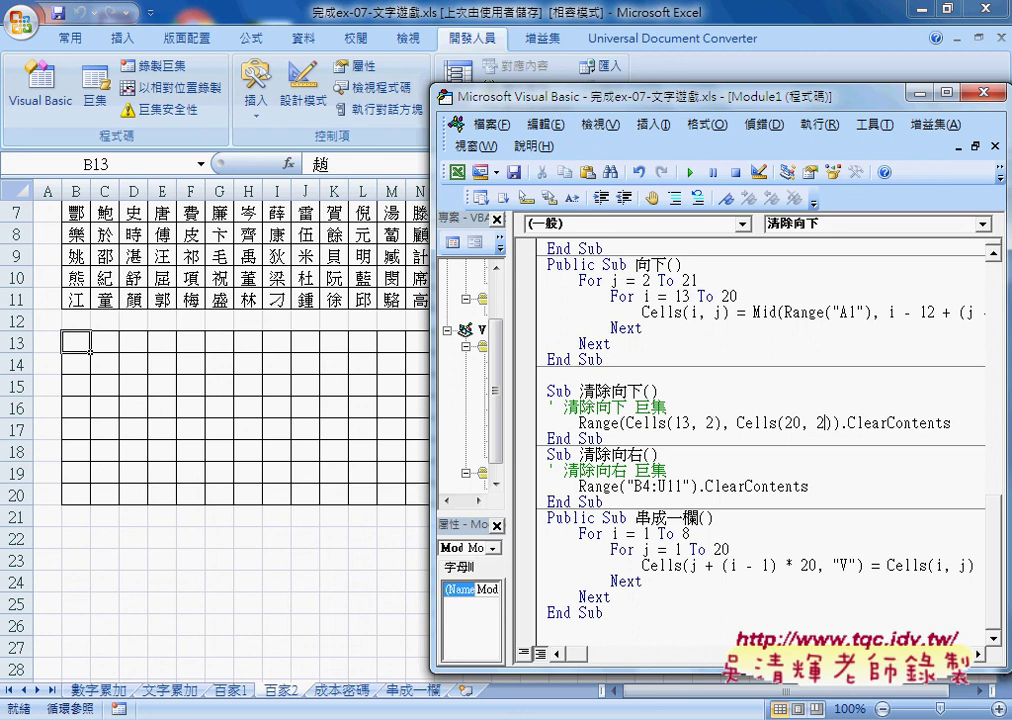
pyautogui.write('1')
pyautogui.press('Down')
pyautogui.press('Down')
pyautogui.press('Down')
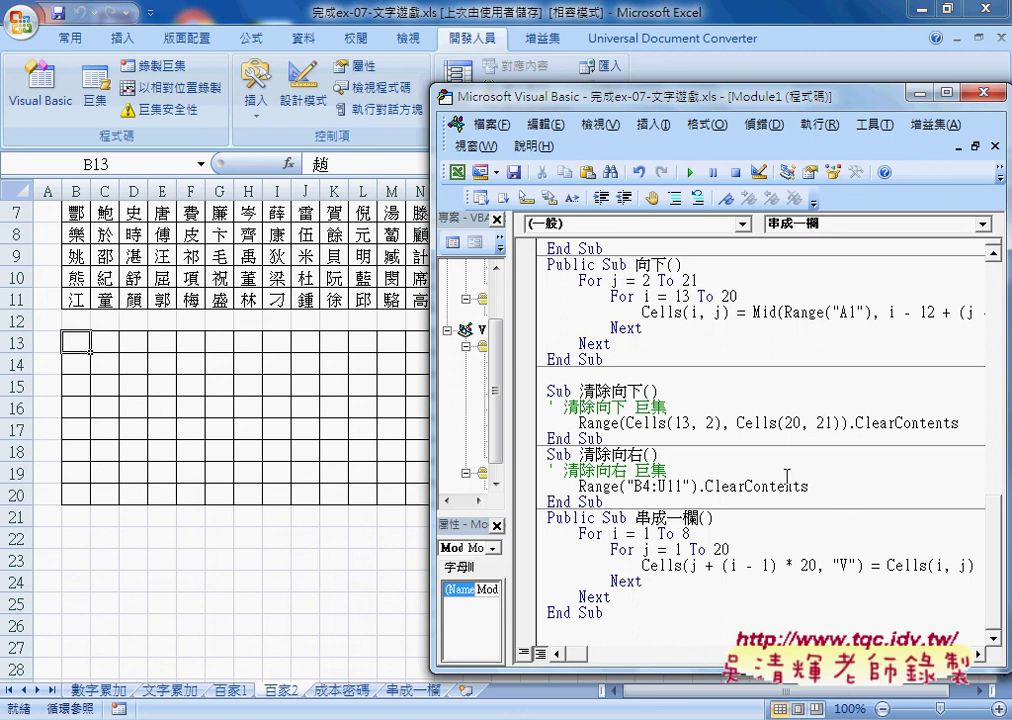
pyautogui.doubleClick(818, 423)
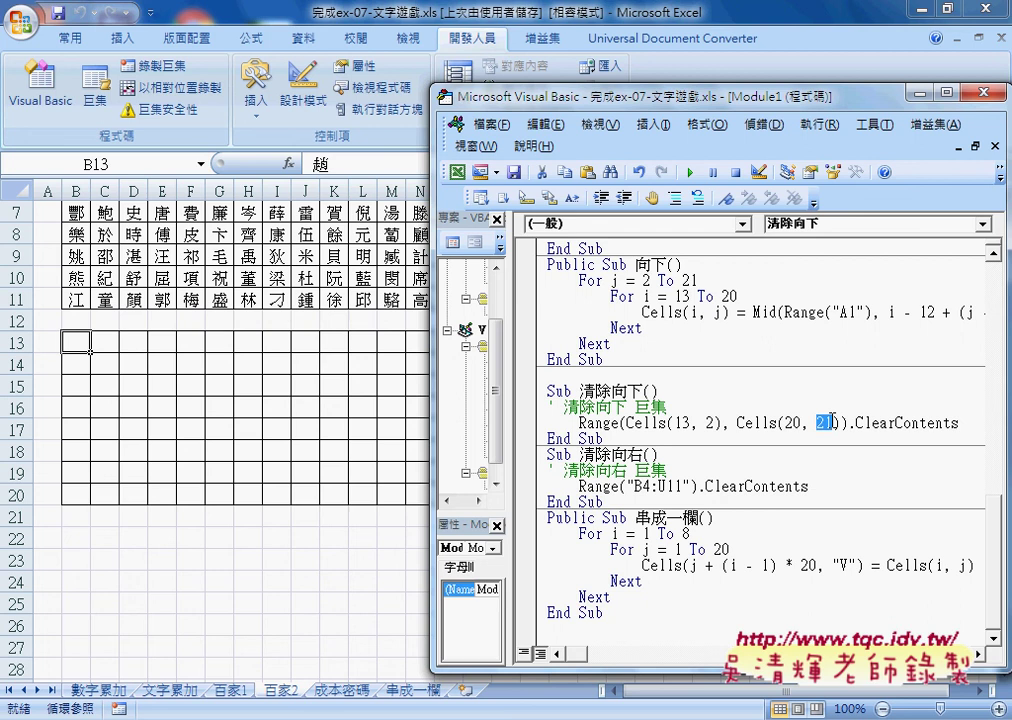
pyautogui.doubleClick(710, 423)
pyautogui.doubleClick(826, 424)
# Step: Move the Cells(13, 2), Cells(20, 21) arguments onto the B4:U11 address in 清除向右
pyautogui.doubleClick(792, 423)
pyautogui.doubleClick(823, 423)
pyautogui.moveTo(627, 423); pyautogui.dragTo(848, 424)
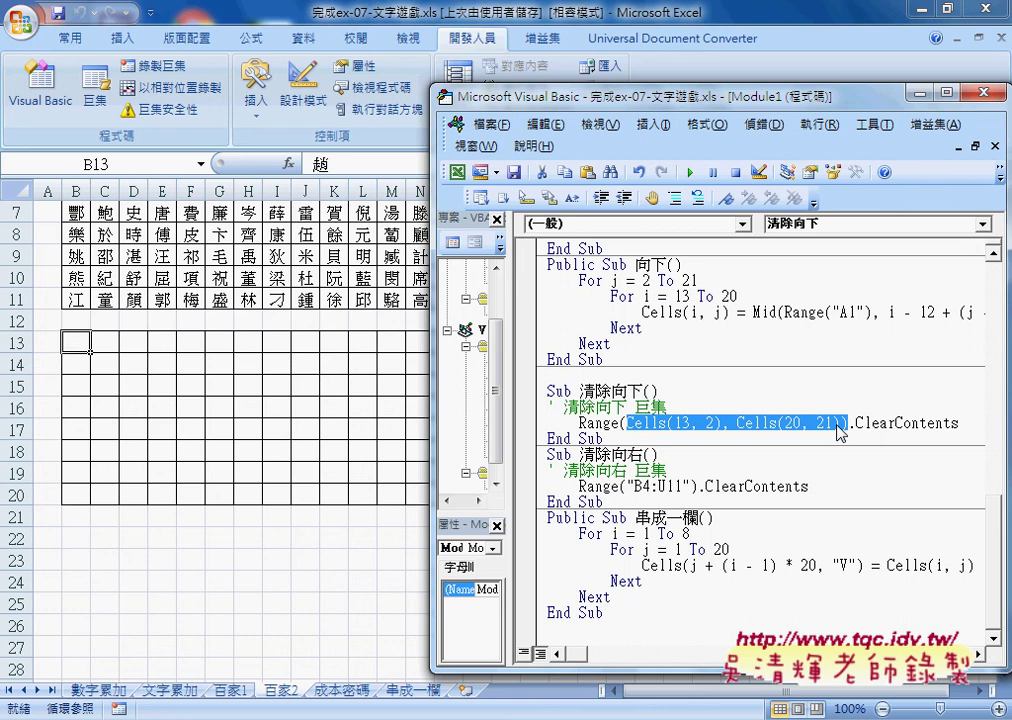
pyautogui.moveTo(840, 430)
pyautogui.mouseDown()
pyautogui.moveTo(597, 441)
pyautogui.moveTo(612, 437)
pyautogui.mouseUp()
pyautogui.moveTo(612, 437)
pyautogui.mouseDown()
pyautogui.moveTo(655, 455)
pyautogui.moveTo(840, 437)
pyautogui.mouseUp()
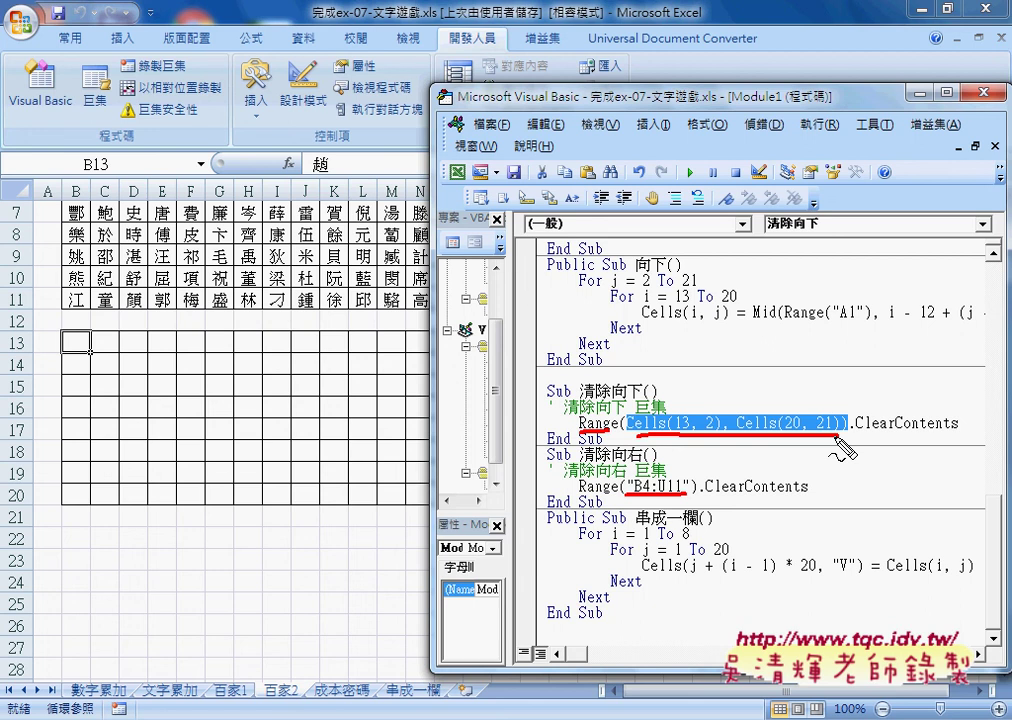
# Step: Return to the 百家2 sheet and select B4:U11 to see its count of 160
pyautogui.press('Escape')
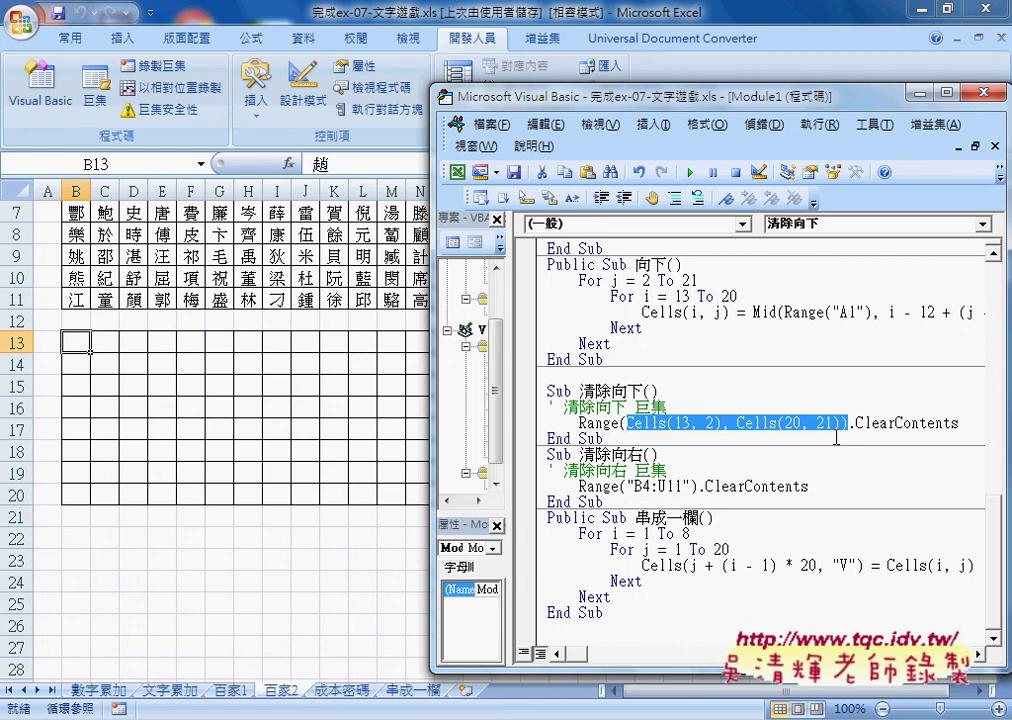
pyautogui.click(106, 348)
pyautogui.scroll(2, 108, 355)
pyautogui.moveTo(76, 364); pyautogui.dragTo(622, 520)
pyautogui.scroll(-2, 617, 528)
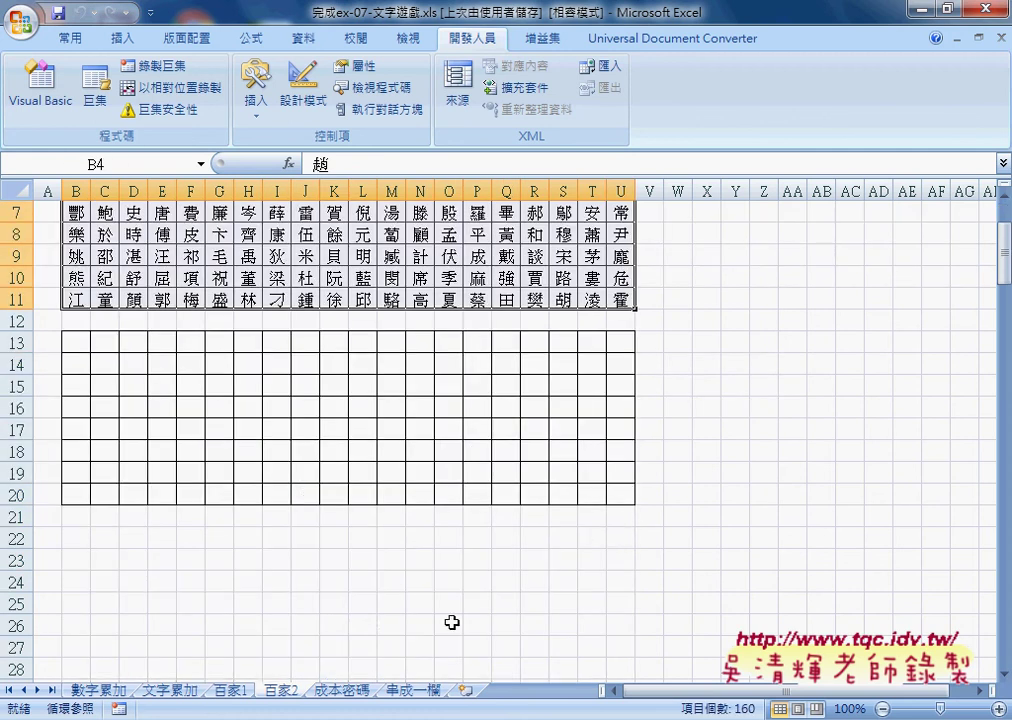
# Step: On the 串成一欄 sheet, select the A1:T8 surname grid and the empty column V
pyautogui.click(411, 700)
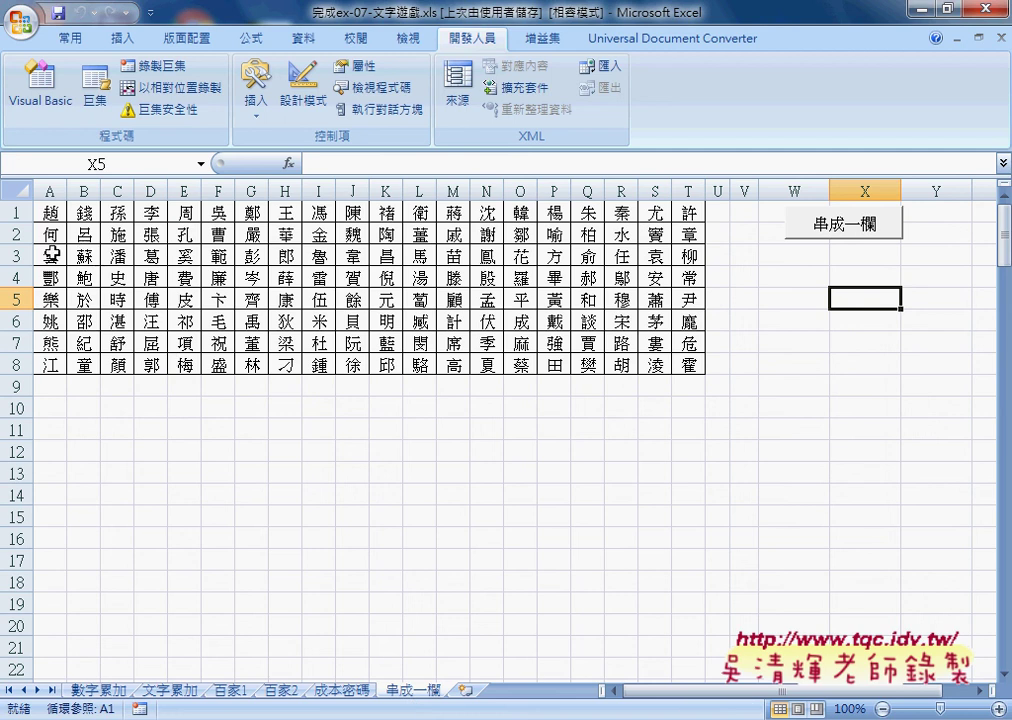
pyautogui.moveTo(48, 212); pyautogui.dragTo(693, 363)
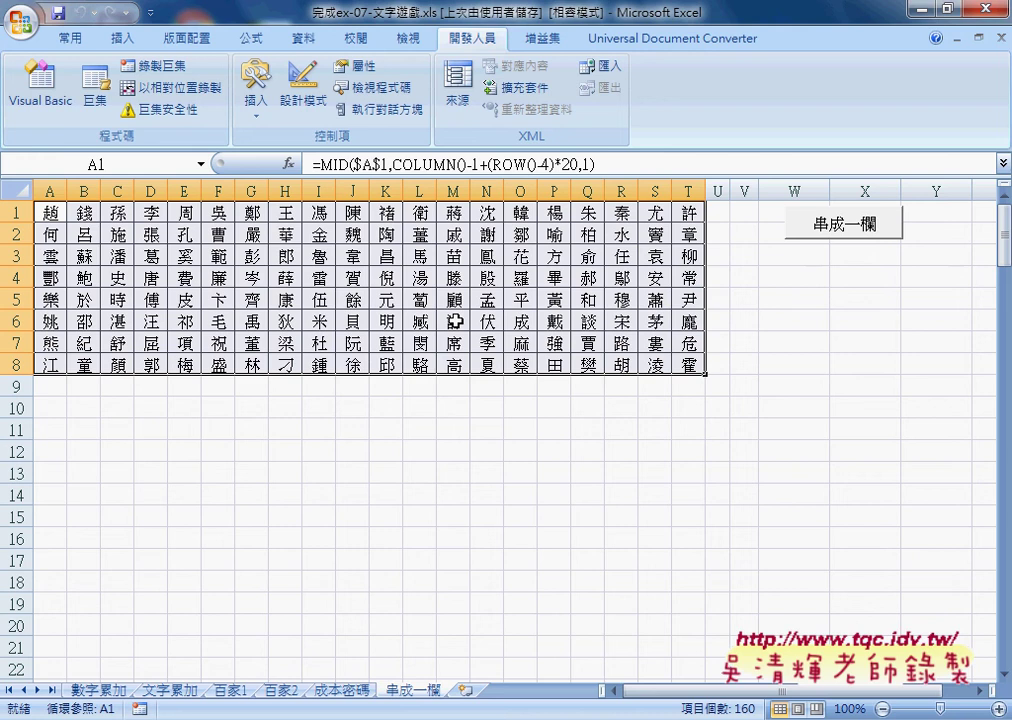
pyautogui.moveTo(748, 214); pyautogui.dragTo(800, 410)
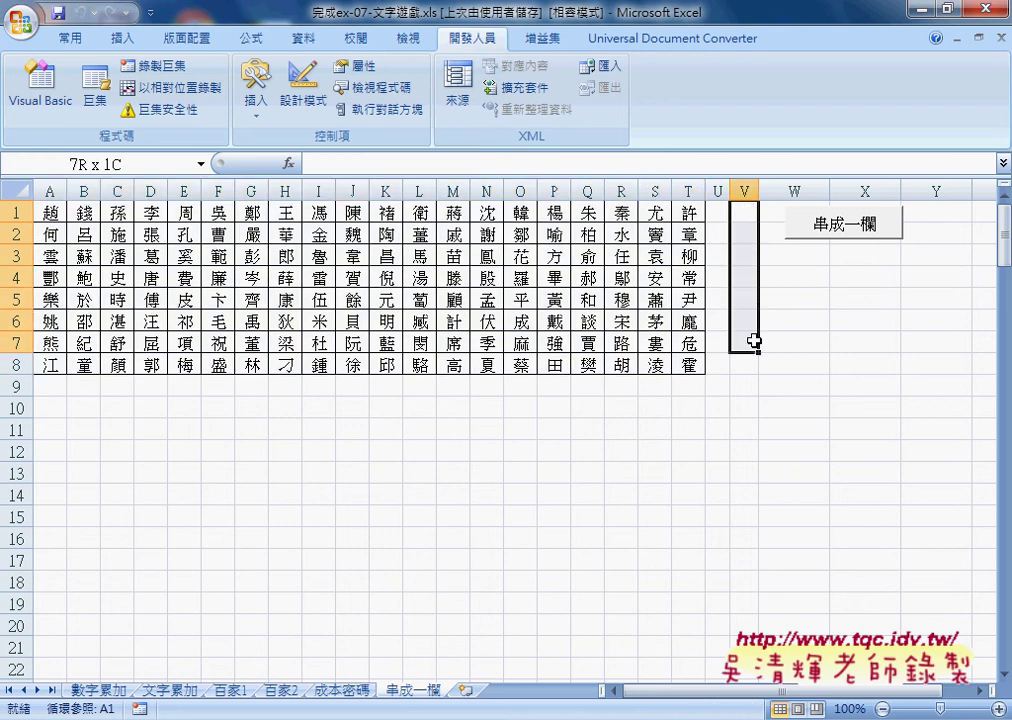
pyautogui.click(745, 208)
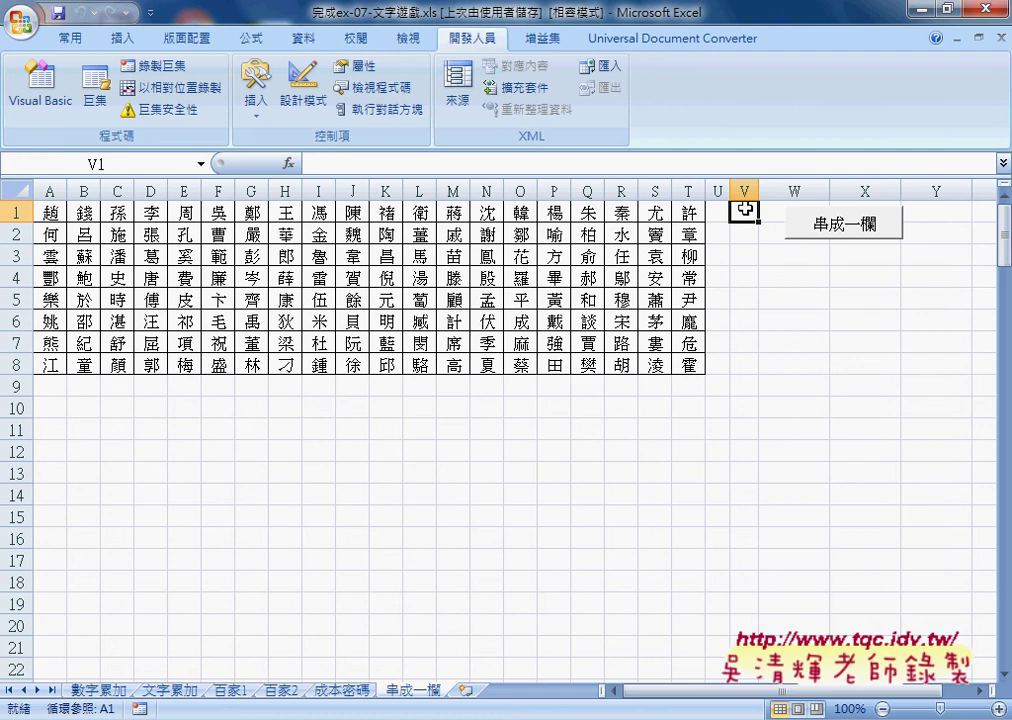
# Step: Compare the MID formulas in A1, B1 and C1 with destination cells V1, V2 and V3
pyautogui.click(50, 212)
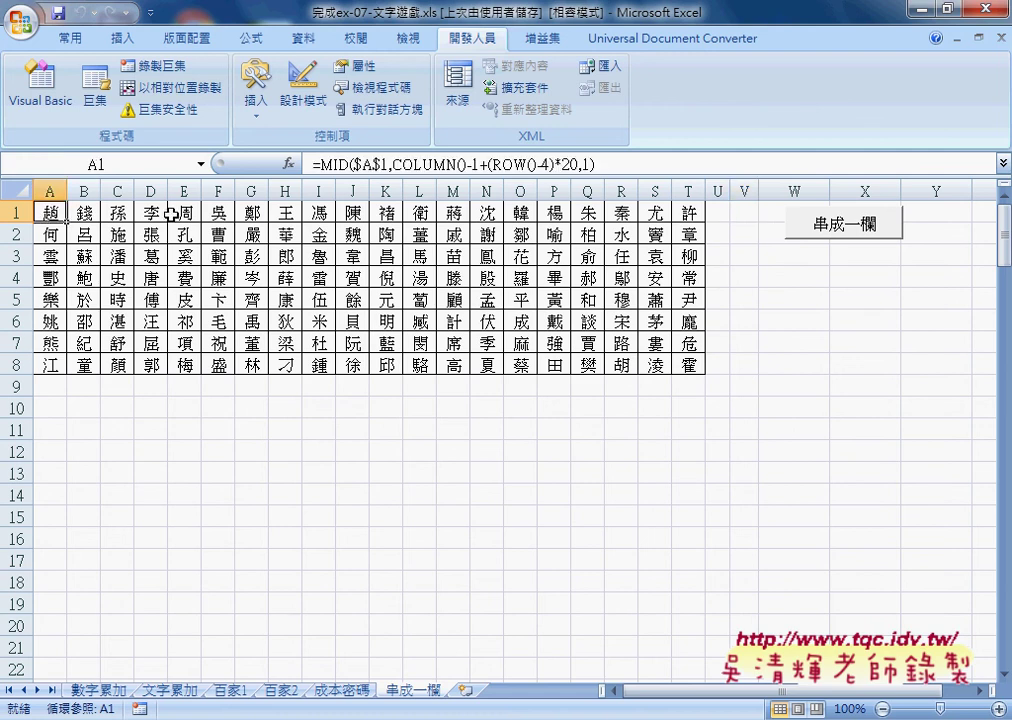
pyautogui.click(741, 208)
pyautogui.click(84, 212)
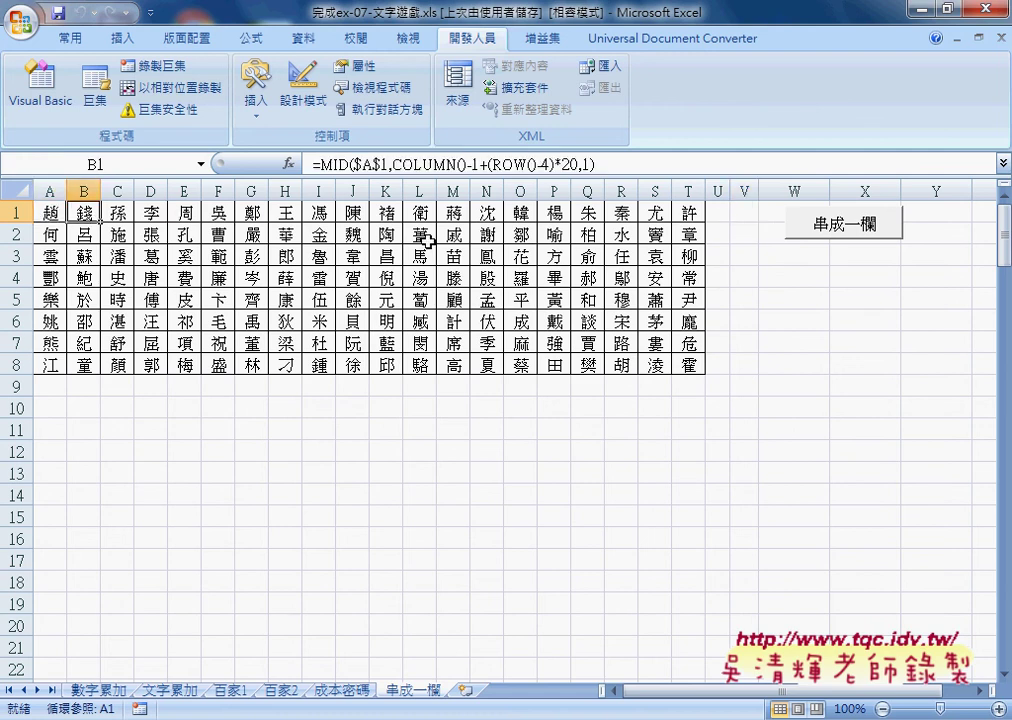
pyautogui.click(750, 242)
pyautogui.click(115, 213)
pyautogui.click(750, 258)
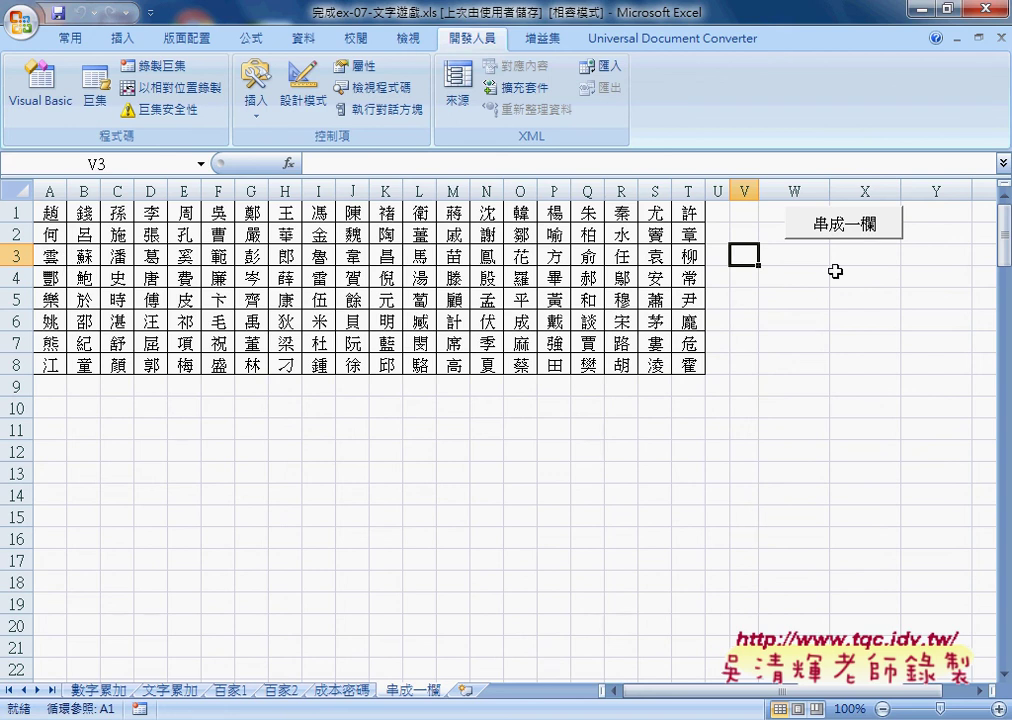
# Step: Run the 串成一欄 button's macro so column V lists 趙, 錢, 孫, 李 and the rest
pyautogui.click(851, 229)
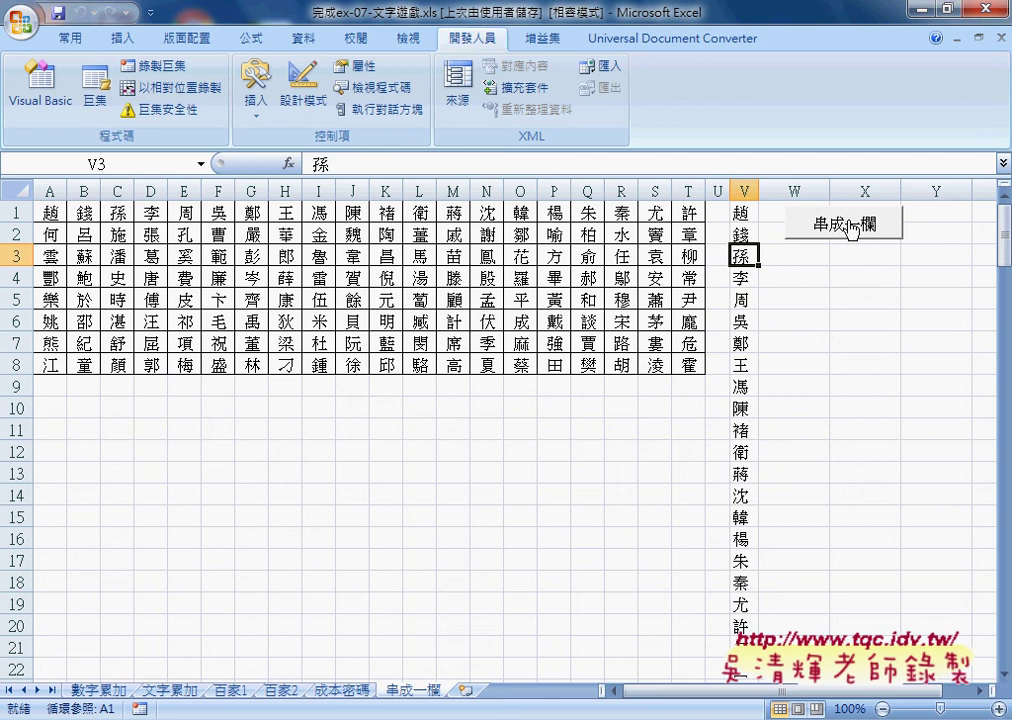
pyautogui.rightClick(851, 228)
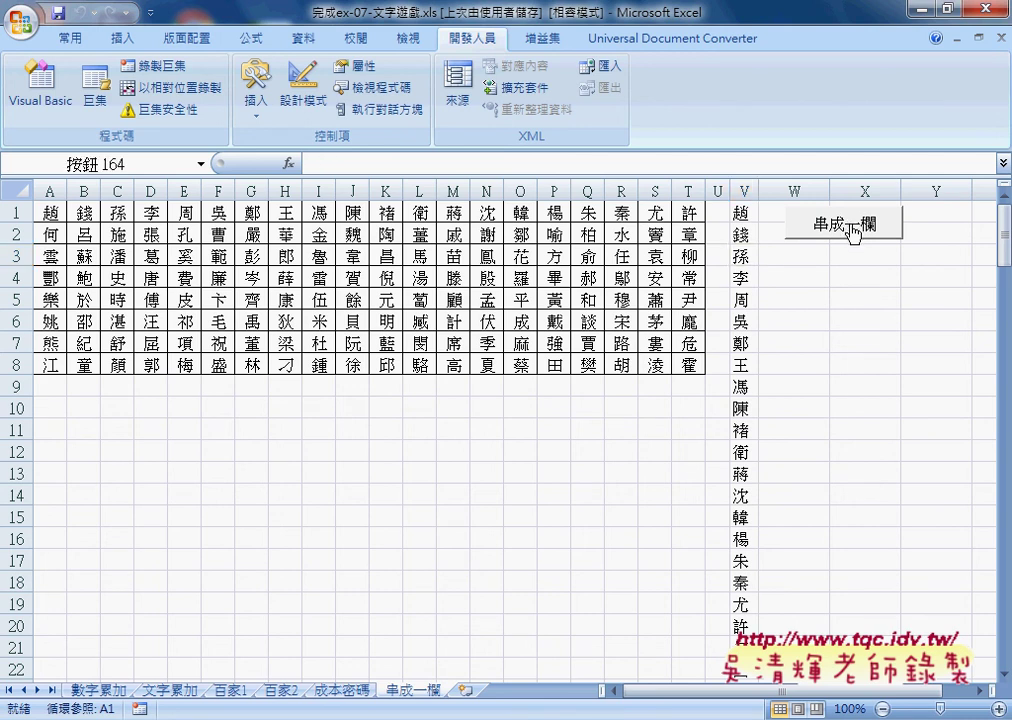
pyautogui.click(906, 385)
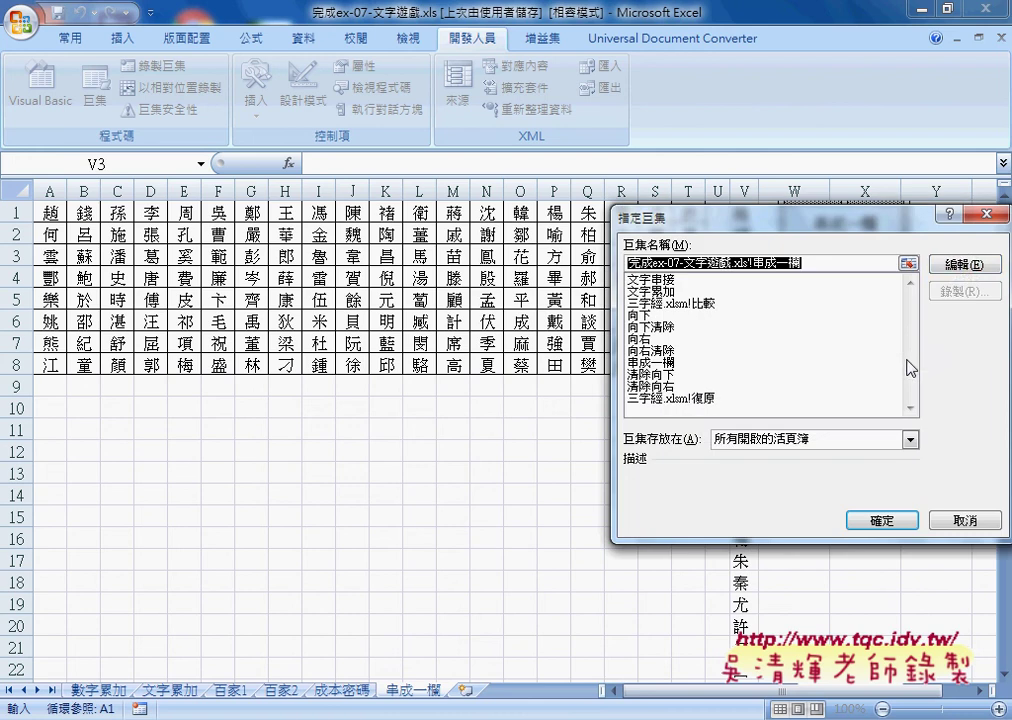
pyautogui.click(971, 262)
pyautogui.moveTo(727, 96); pyautogui.dragTo(508, 44)
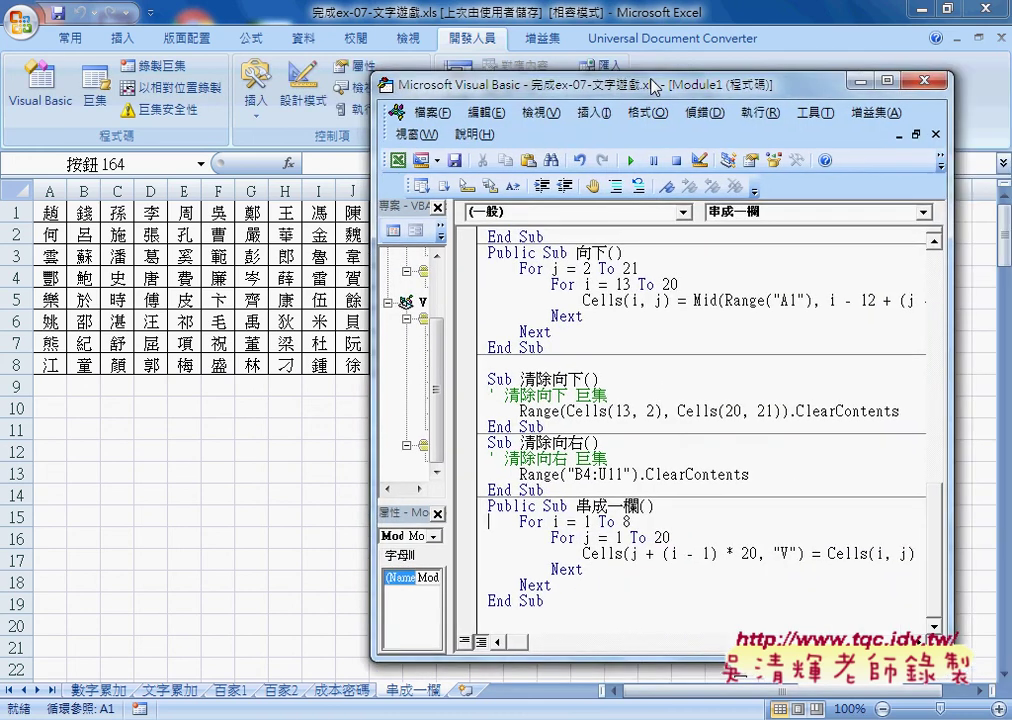
pyautogui.moveTo(393, 546); pyautogui.dragTo(315, 487)
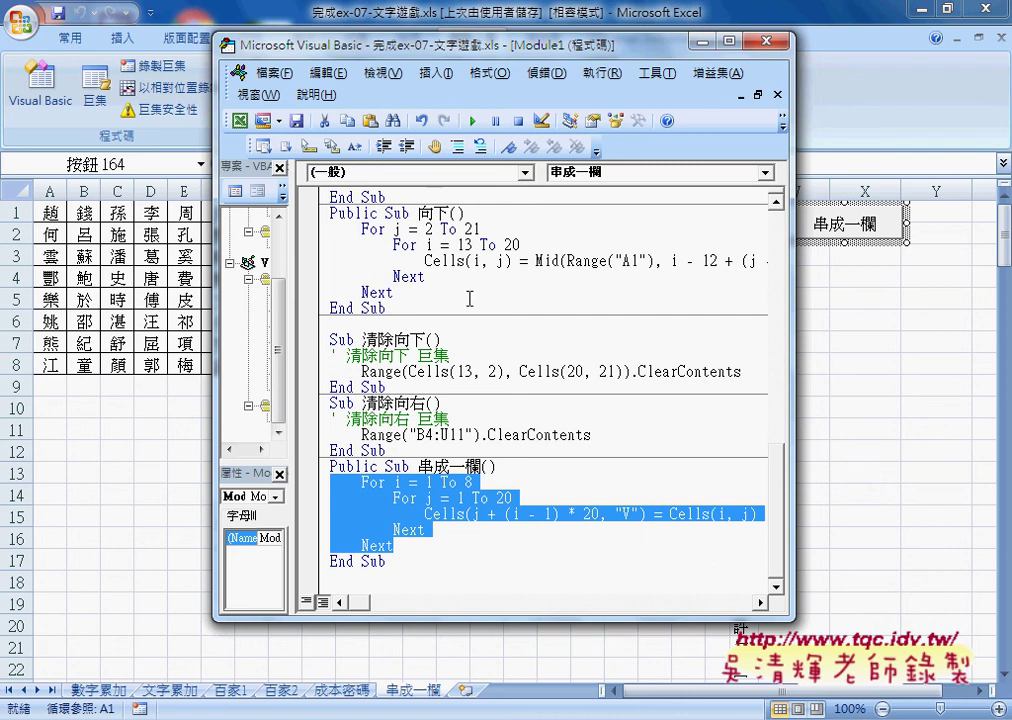
pyautogui.click(556, 510)
pyautogui.moveTo(424, 513)
pyautogui.mouseDown()
pyautogui.moveTo(685, 505)
pyautogui.moveTo(748, 514)
pyautogui.mouseUp()
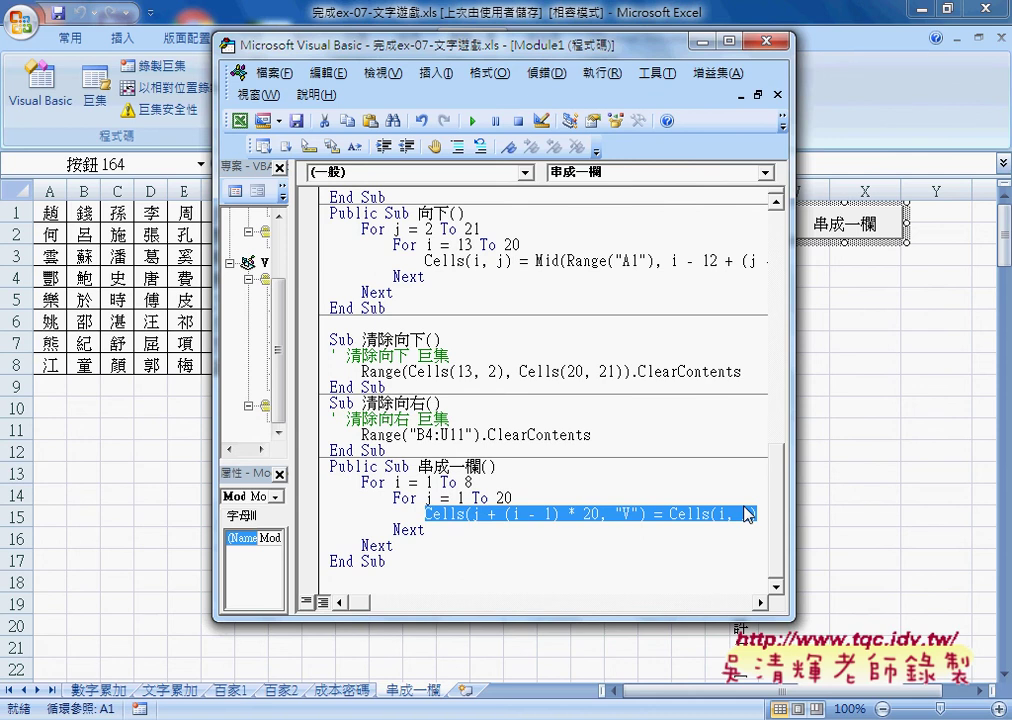
pyautogui.moveTo(748, 514); pyautogui.dragTo(760, 514)
pyautogui.moveTo(793, 466); pyautogui.dragTo(855, 466)
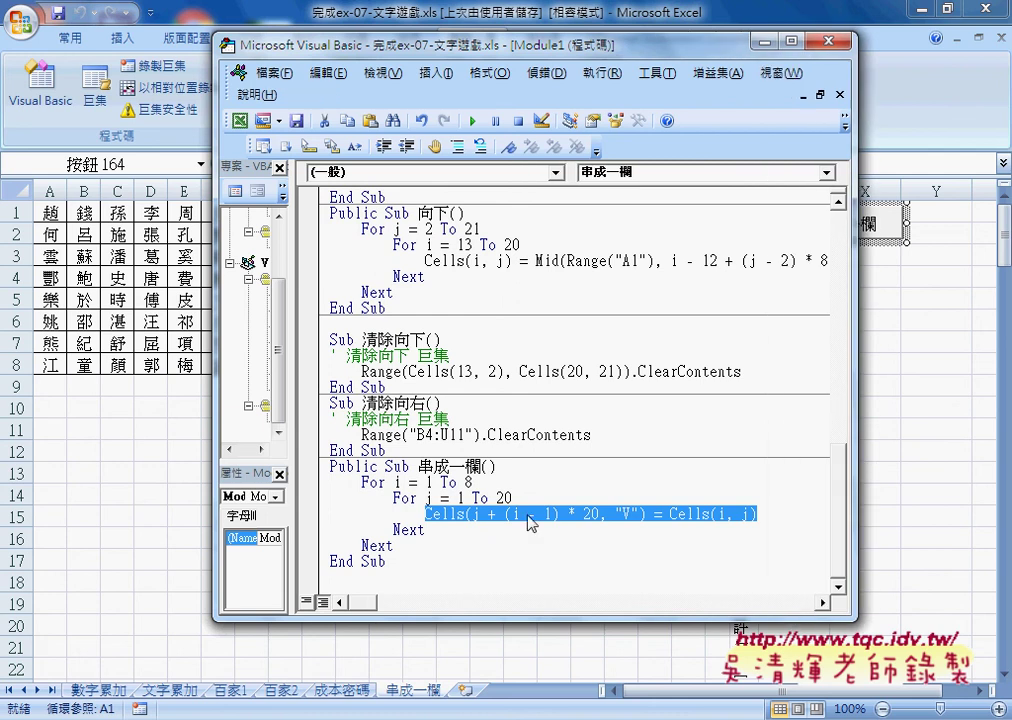
# Step: Delete column V's contents and rerun the 串成一欄 macro to rebuild the 160-surname list
pyautogui.click(941, 458)
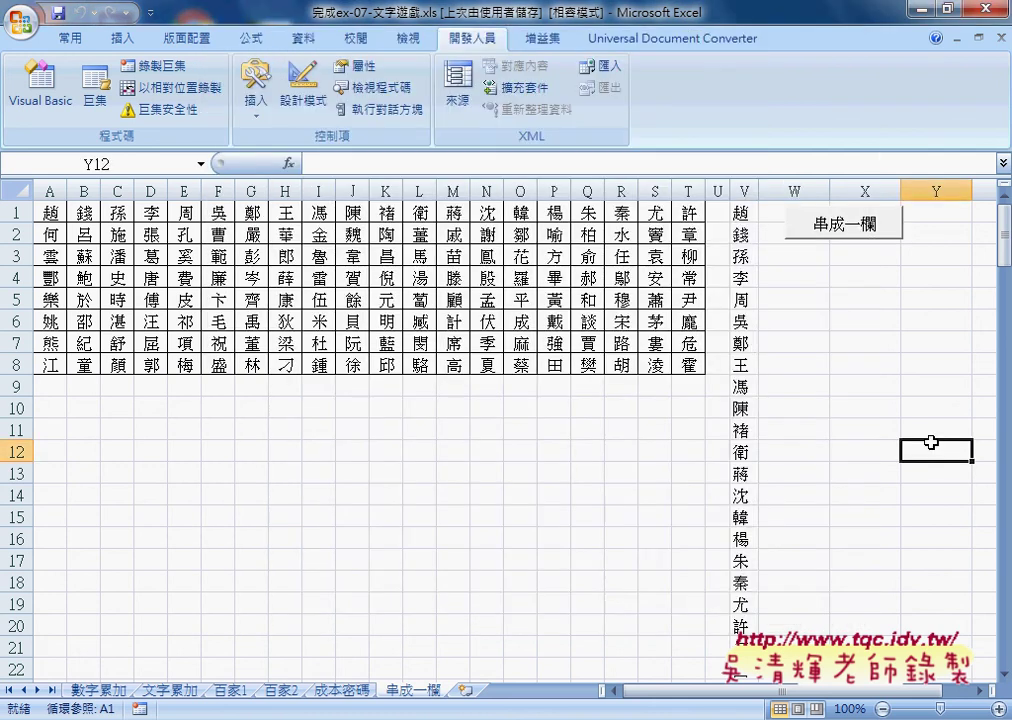
pyautogui.click(741, 185)
pyautogui.press('Delete')
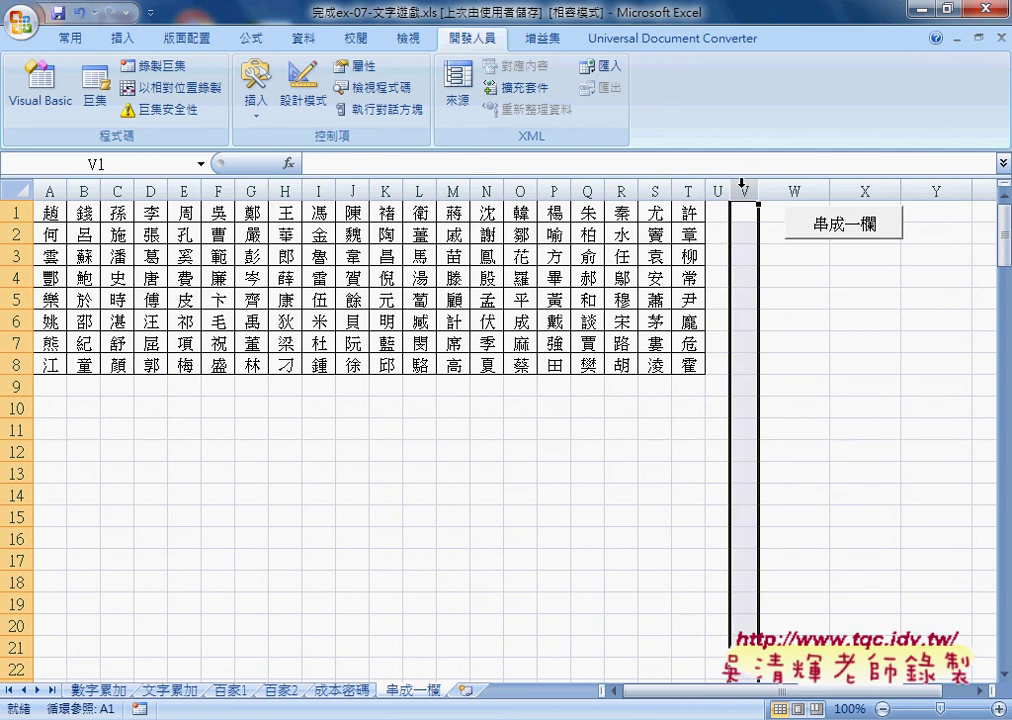
pyautogui.click(838, 224)
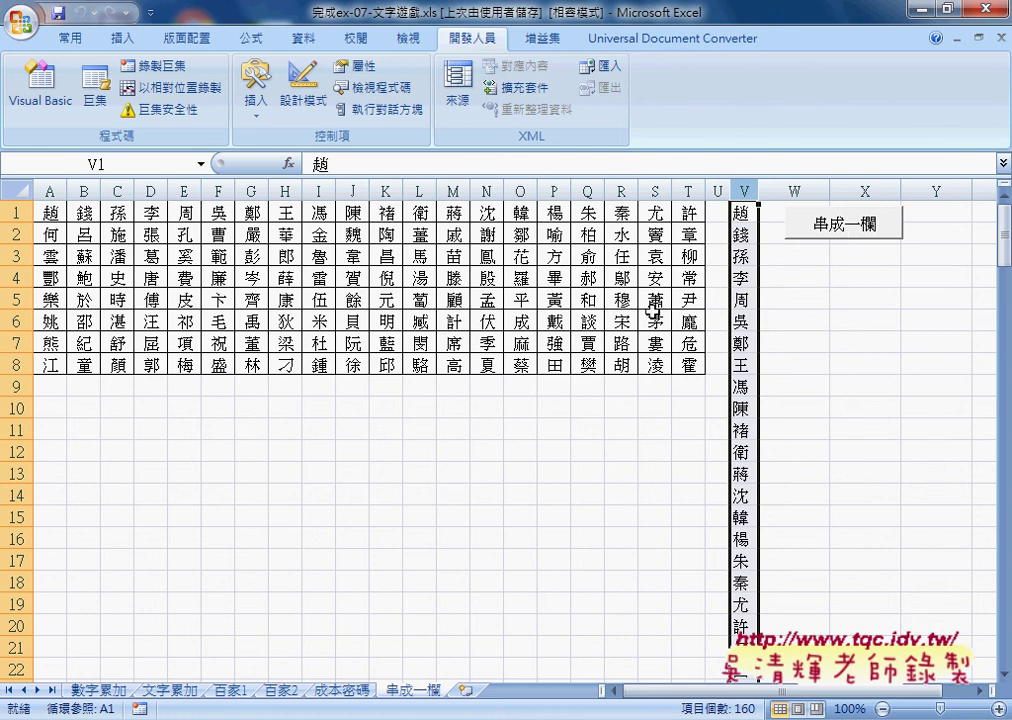
# Step: On the 百家2 sheet, clear the surnames from the B4:U11 grid
pyautogui.click(283, 690)
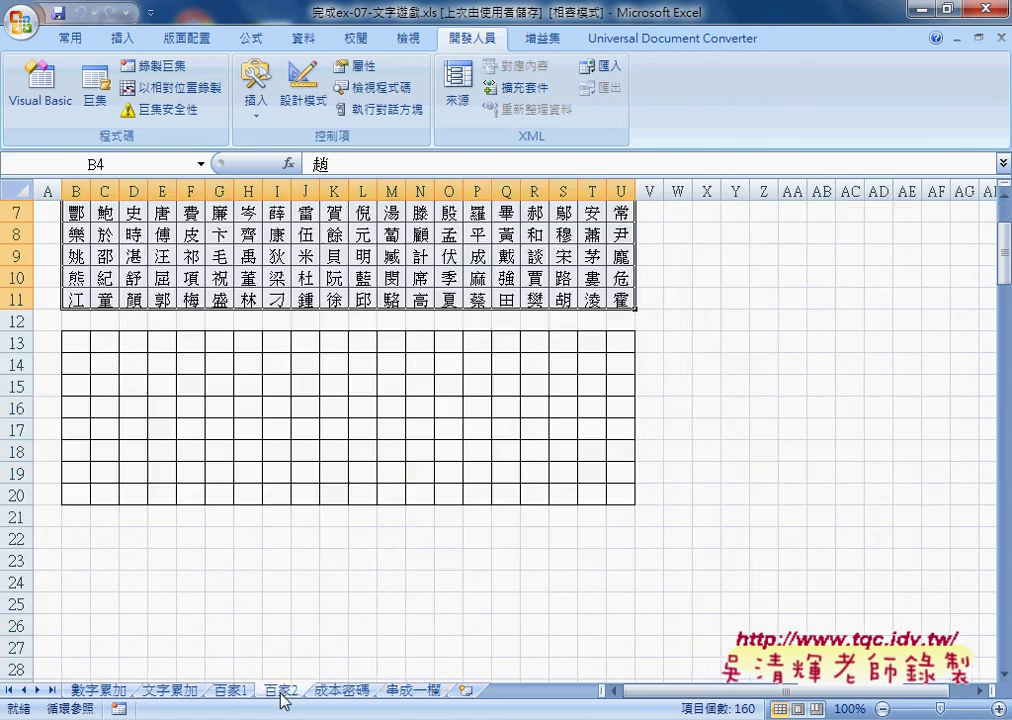
pyautogui.scroll(2, 450, 590)
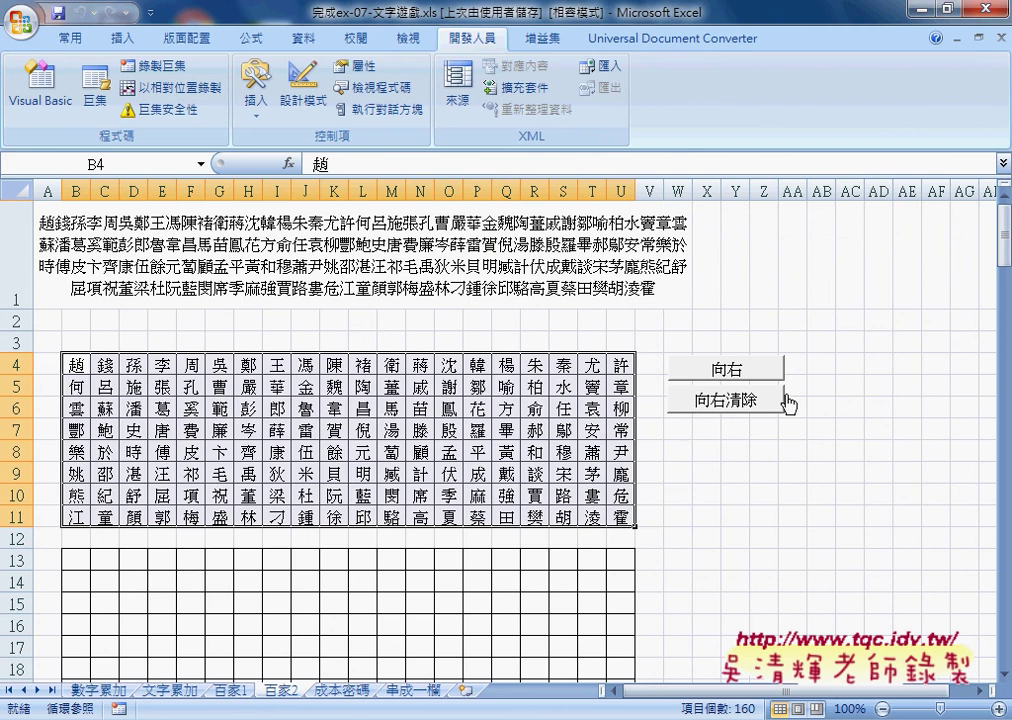
pyautogui.scroll(-2, 237, 421)
pyautogui.moveTo(92, 344); pyautogui.dragTo(605, 495)
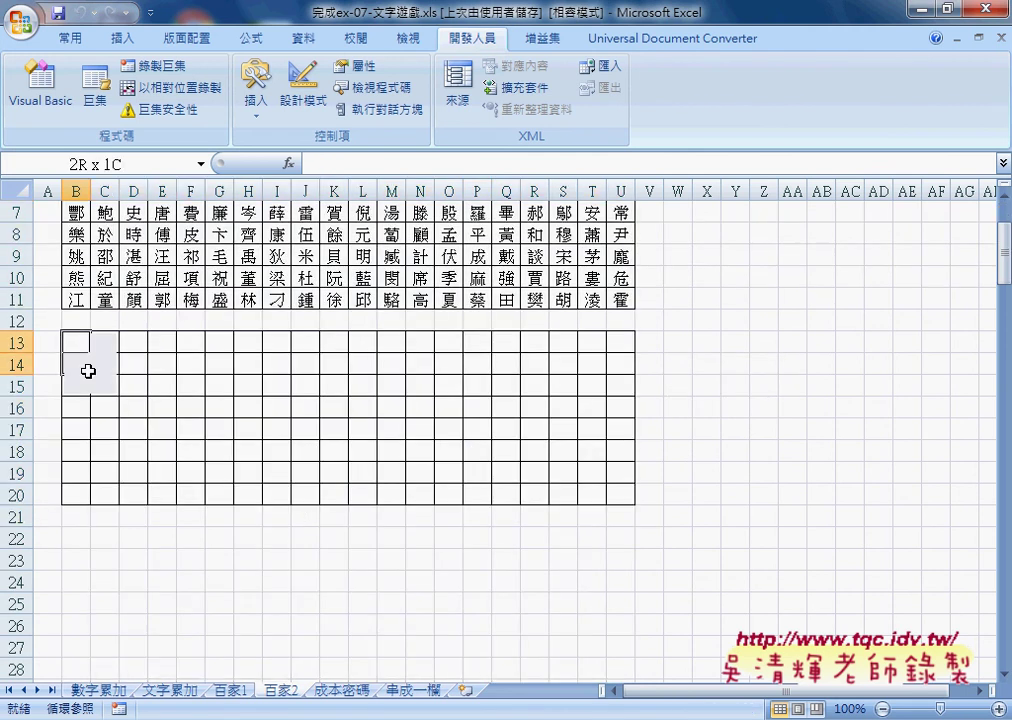
pyautogui.scroll(1, 605, 495)
pyautogui.scroll(1, 628, 498)
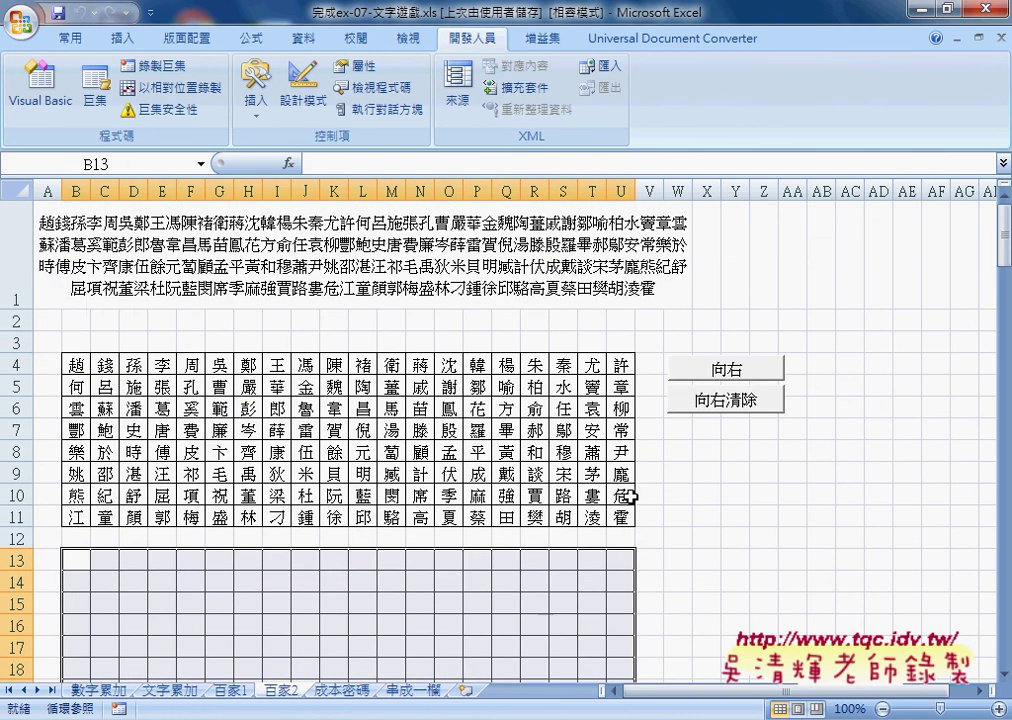
pyautogui.click(720, 405)
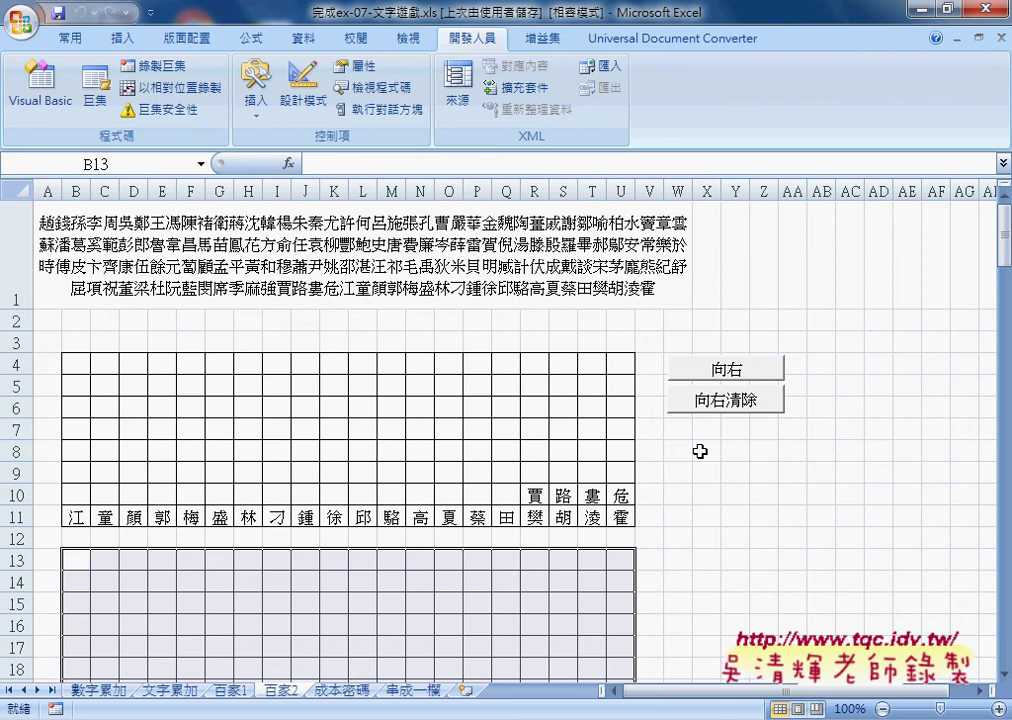
# Step: Refill the 百家2 B4:U11 grid row by row, starting with 趙 in B4
pyautogui.click(401, 692)
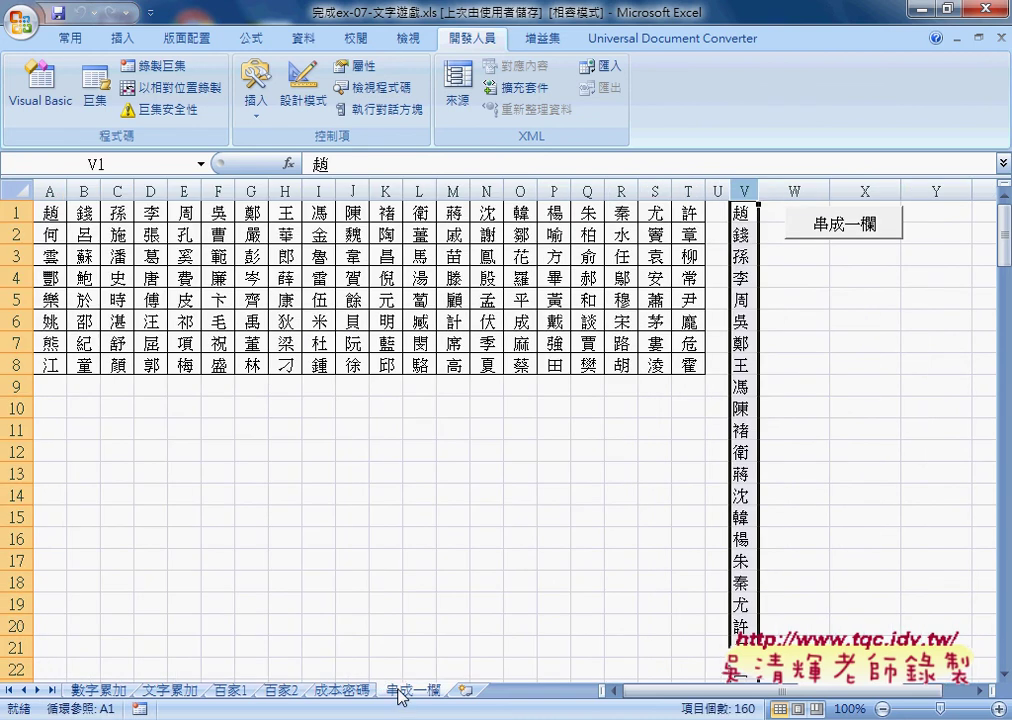
pyautogui.click(283, 690)
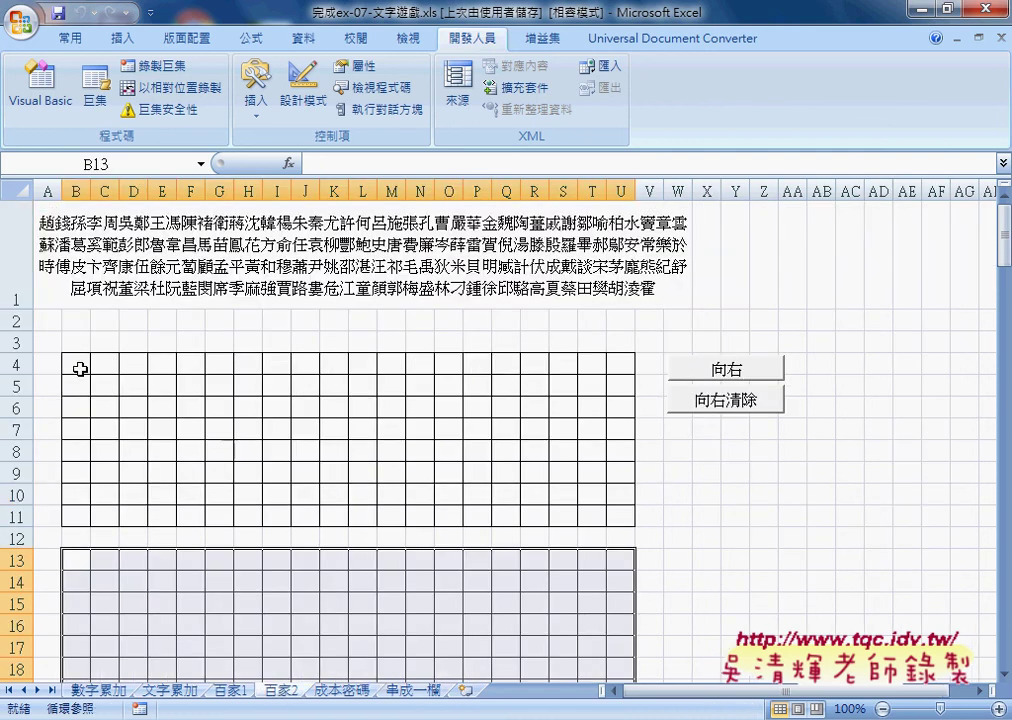
pyautogui.click(714, 368)
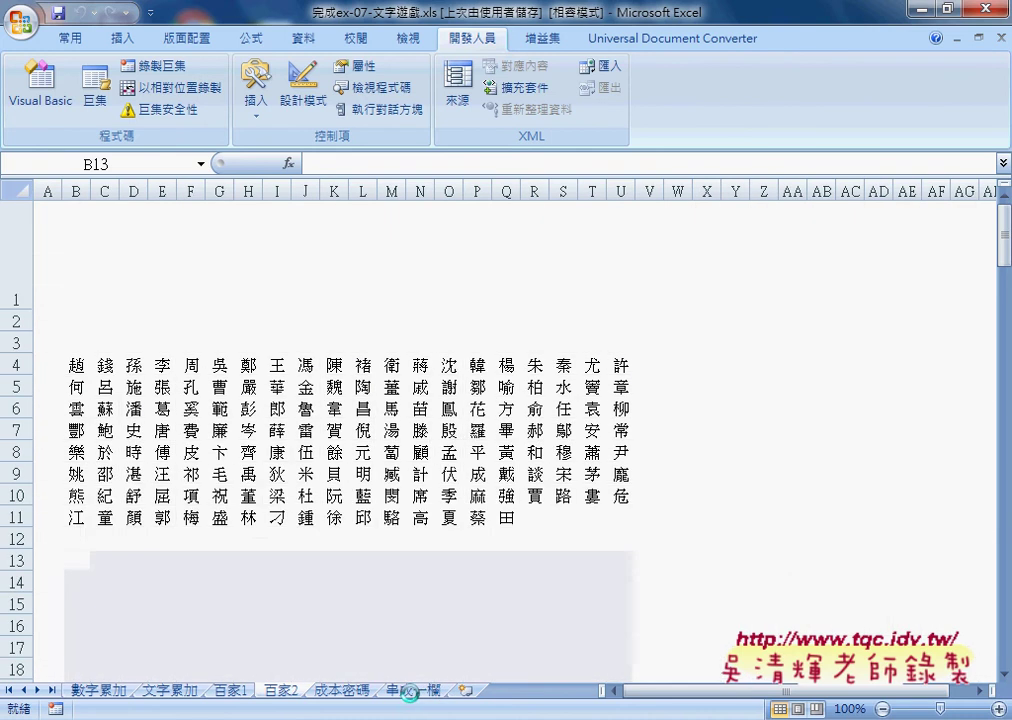
pyautogui.click(77, 366)
pyautogui.moveTo(77, 366); pyautogui.dragTo(620, 515)
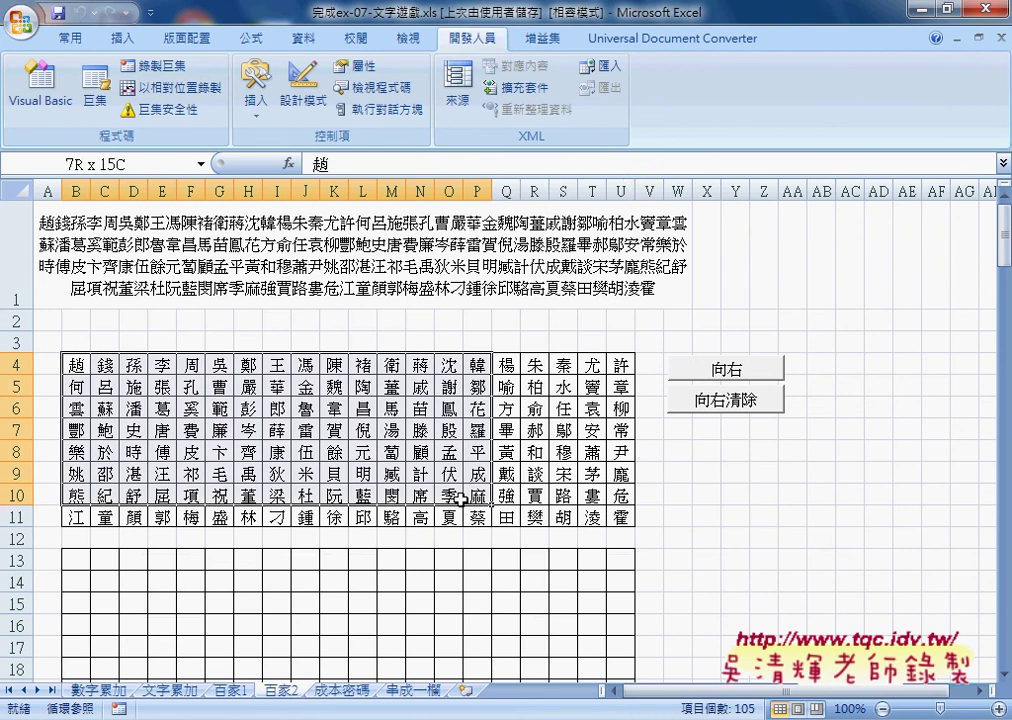
# Step: On the 串成一欄 sheet, select the A1:T8 surname table and column V's list
pyautogui.click(413, 690)
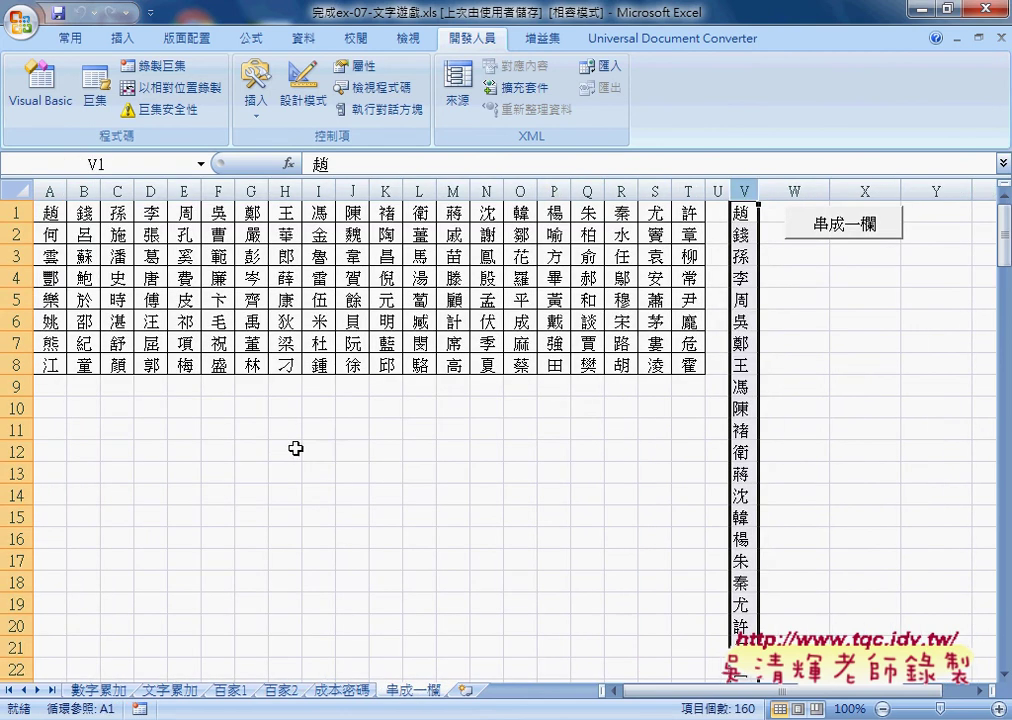
pyautogui.moveTo(50, 212)
pyautogui.mouseDown()
pyautogui.moveTo(617, 337)
pyautogui.moveTo(688, 366)
pyautogui.mouseUp()
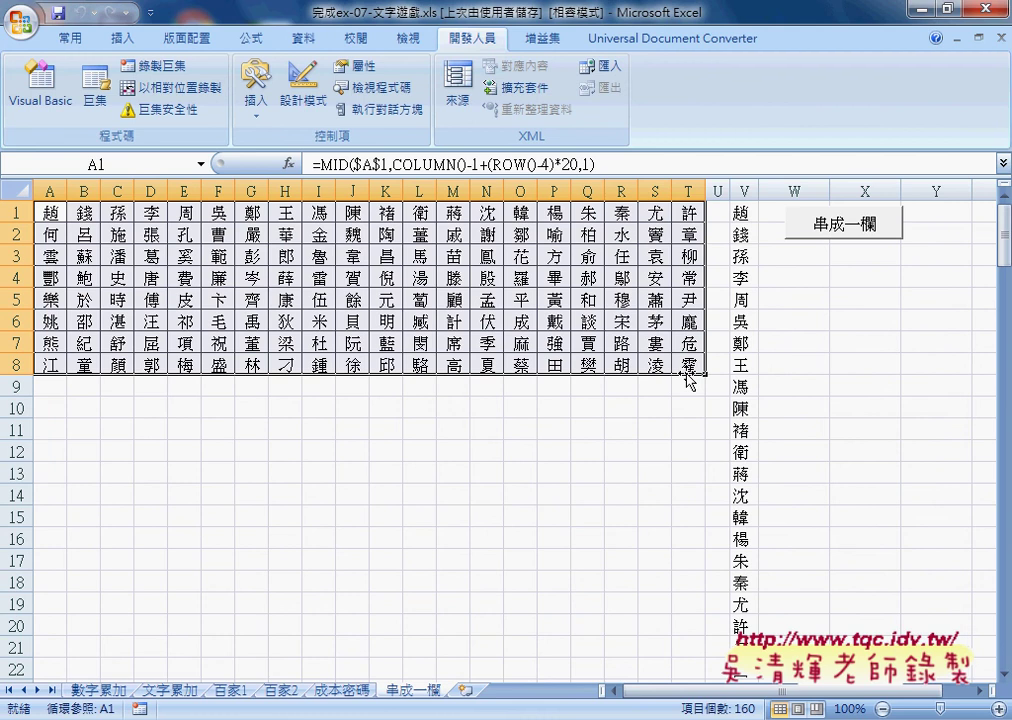
pyautogui.click(746, 188)
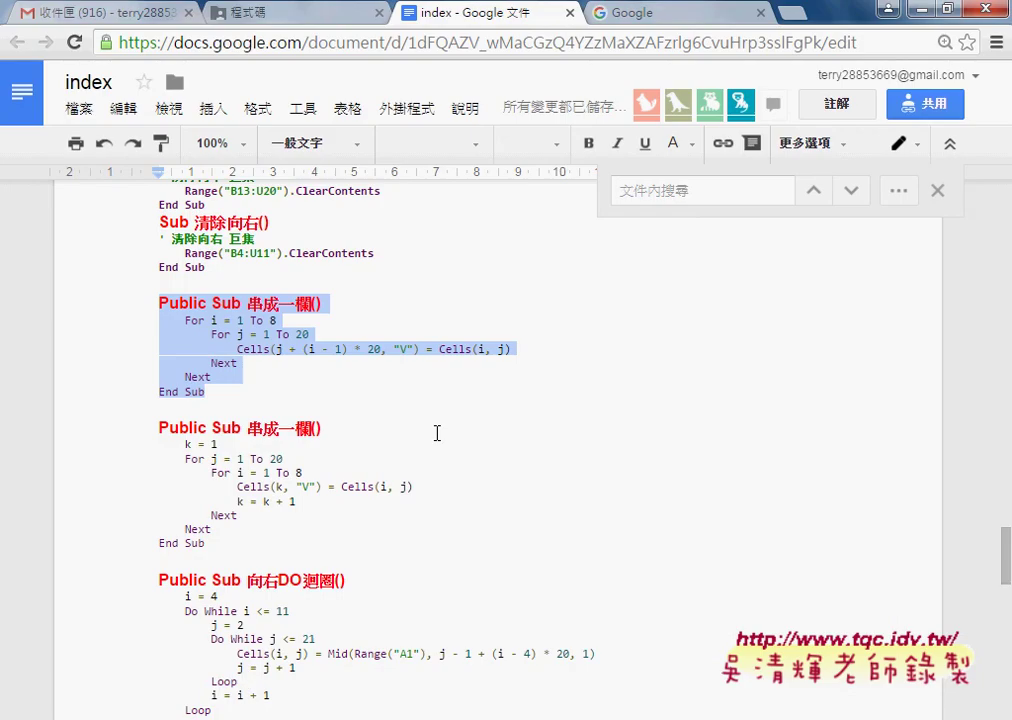
# Step: Scroll the index notes to the surname macro code and the 21MID函數與COLUMN、ROW函數 section
pyautogui.scroll(1, 437, 432)
pyautogui.scroll(2, 437, 432)
pyautogui.scroll(2, 437, 432)
pyautogui.scroll(1, 437, 432)
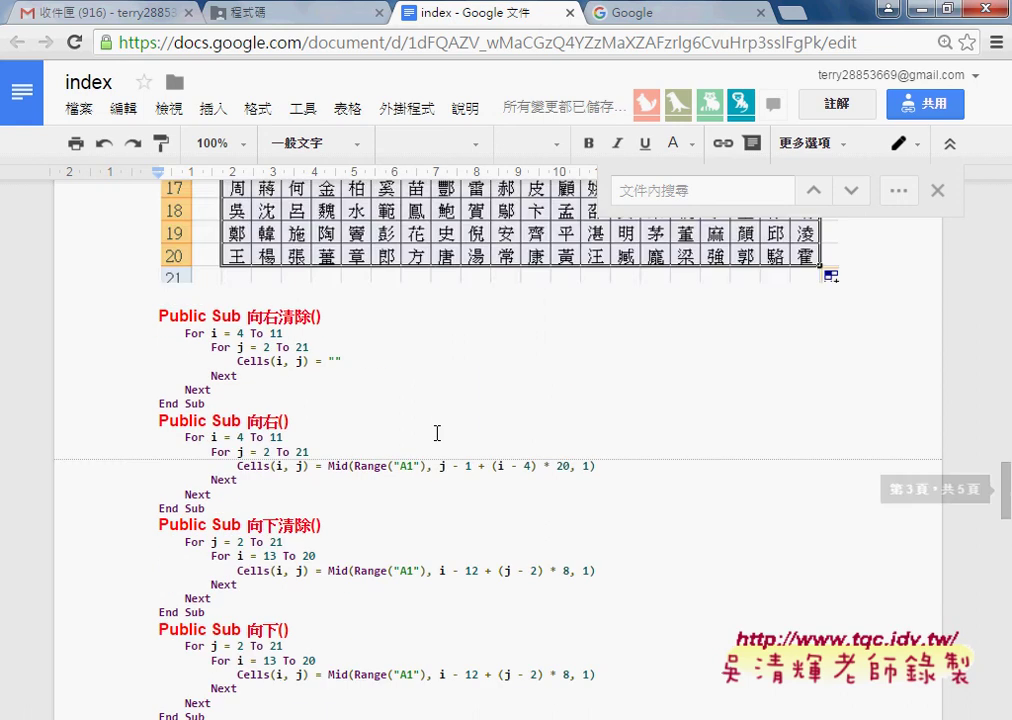
pyautogui.scroll(-1, 437, 432)
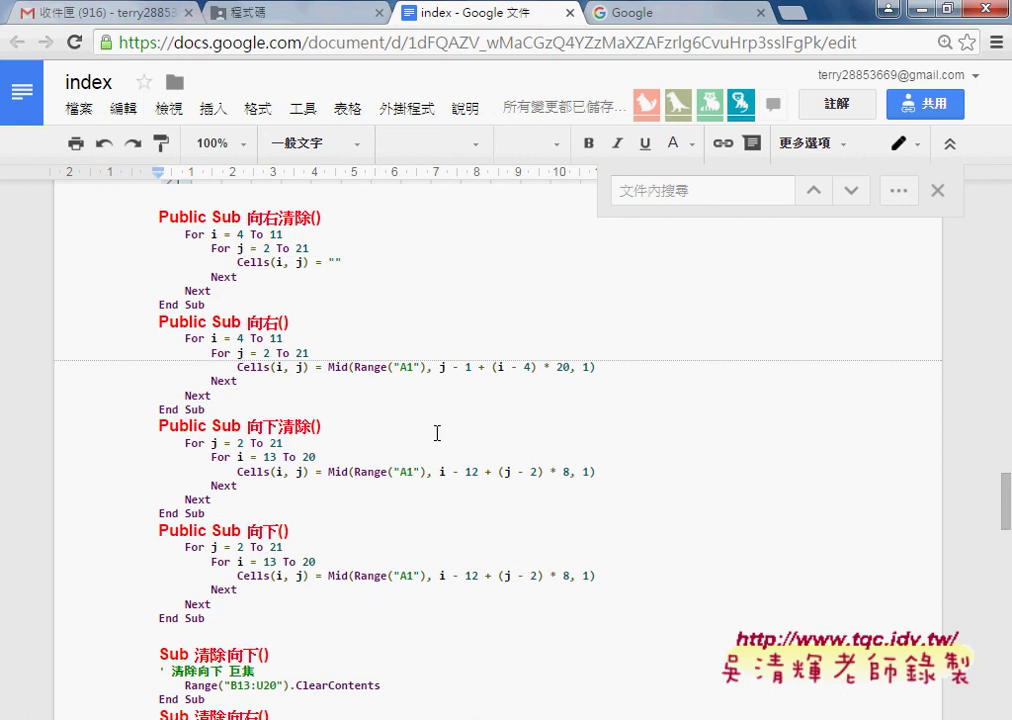
pyautogui.scroll(1, 437, 432)
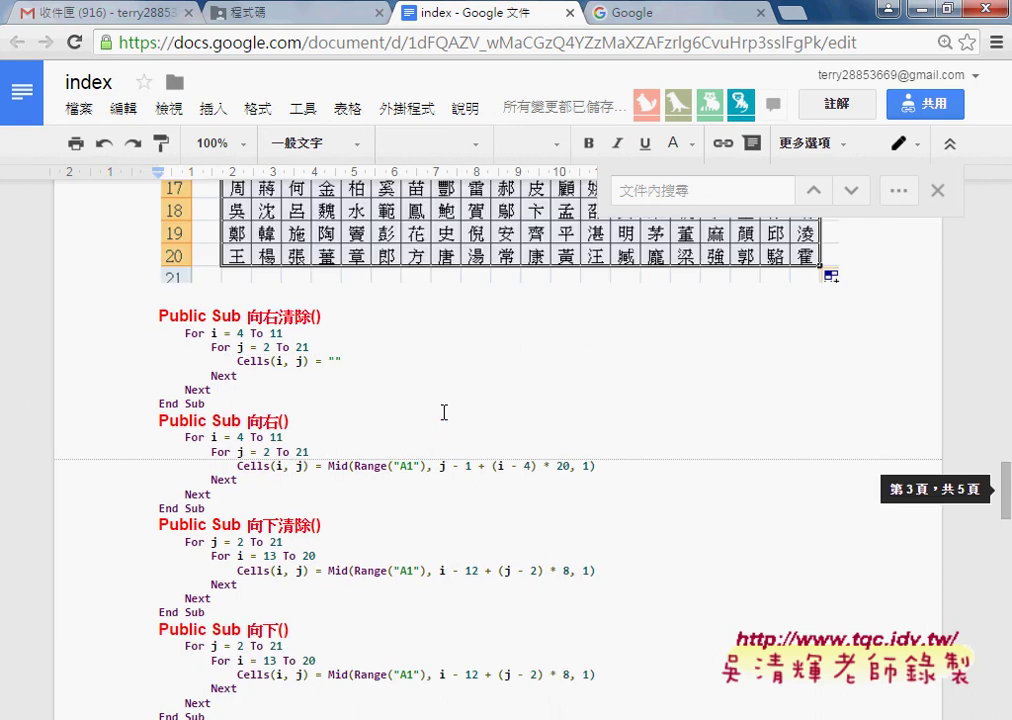
pyautogui.click(236, 295)
pyautogui.scroll(1, 372, 316)
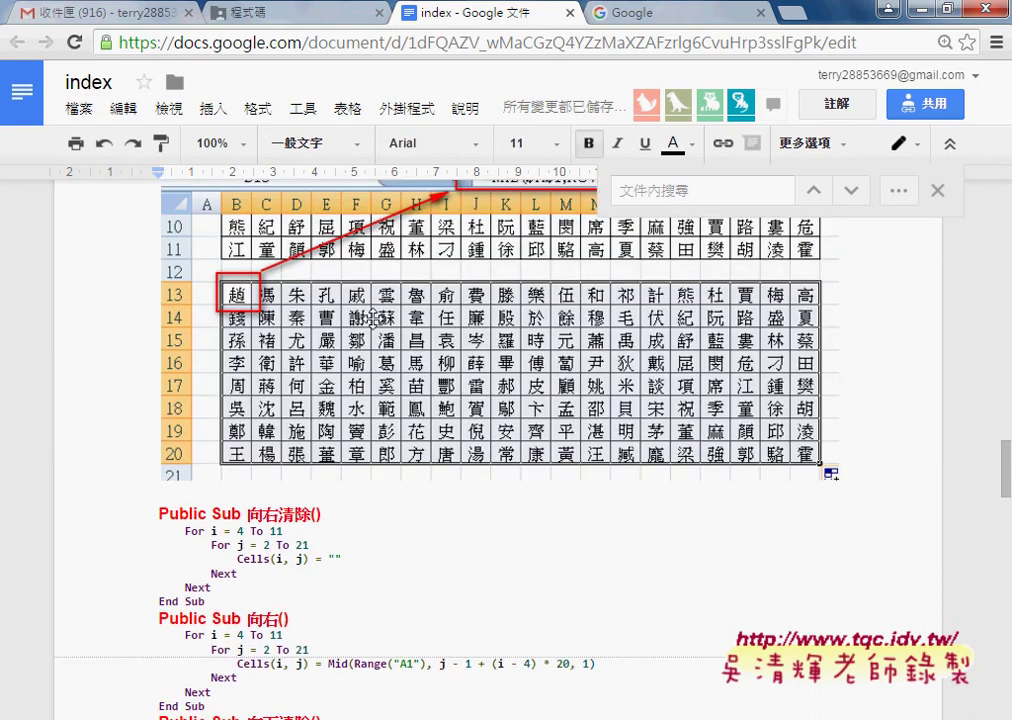
pyautogui.scroll(3, 372, 316)
pyautogui.scroll(-3, 372, 318)
pyautogui.scroll(3, 372, 318)
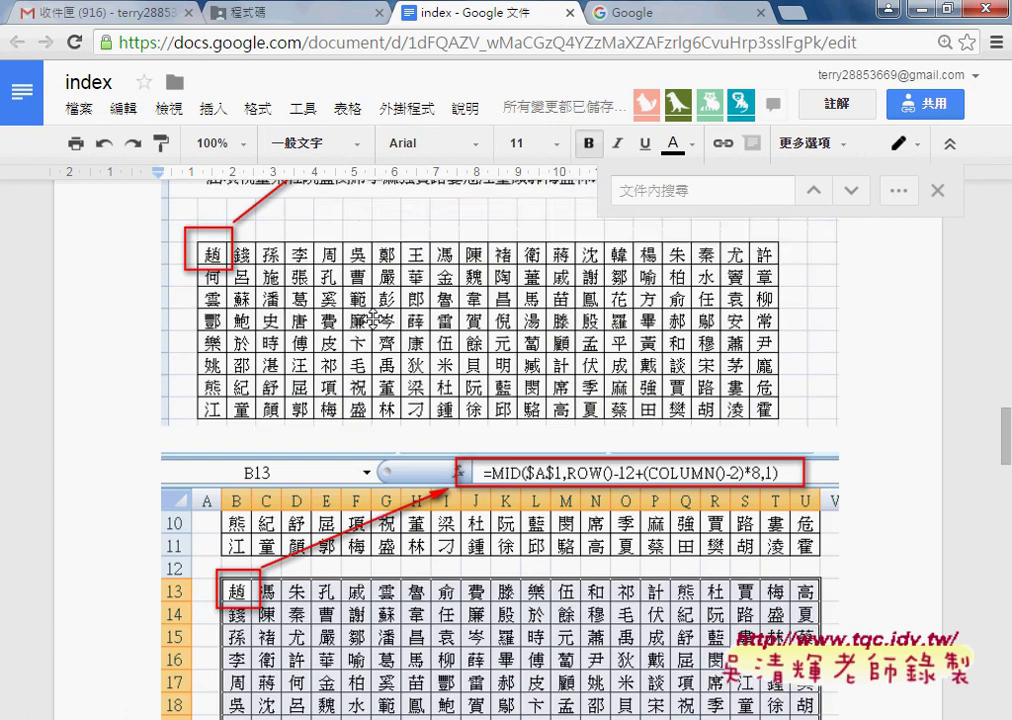
pyautogui.scroll(-10, 372, 318)
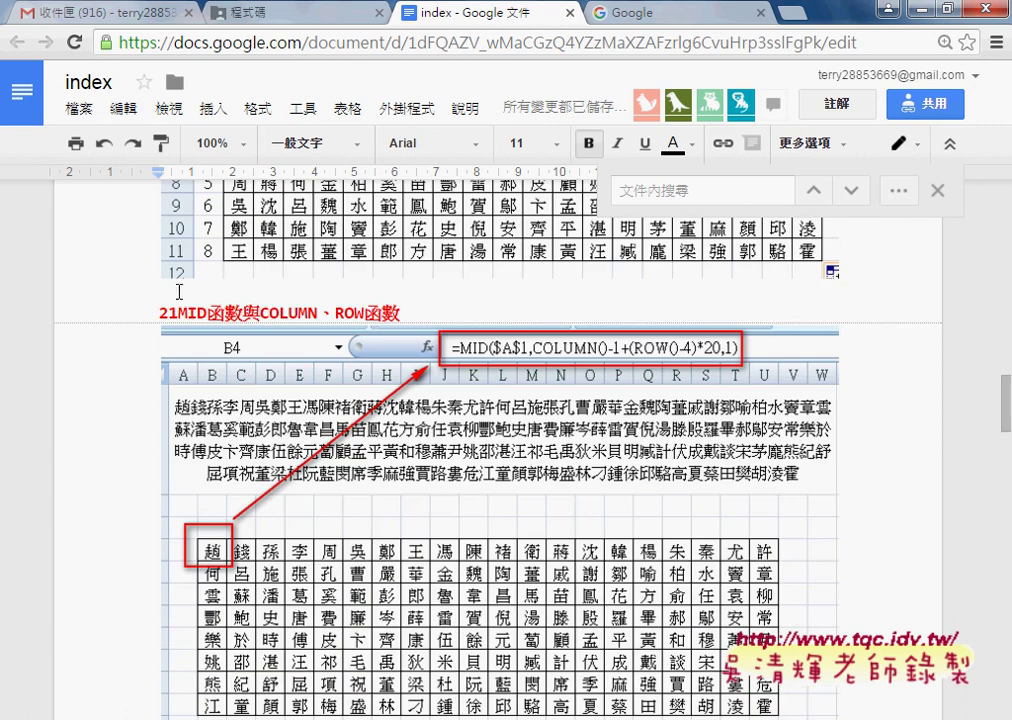
# Step: Renumber the heading to 2.MID函數與COLUMN、ROW函數 by inserting a period
pyautogui.click(173, 313)
pyautogui.write('.')
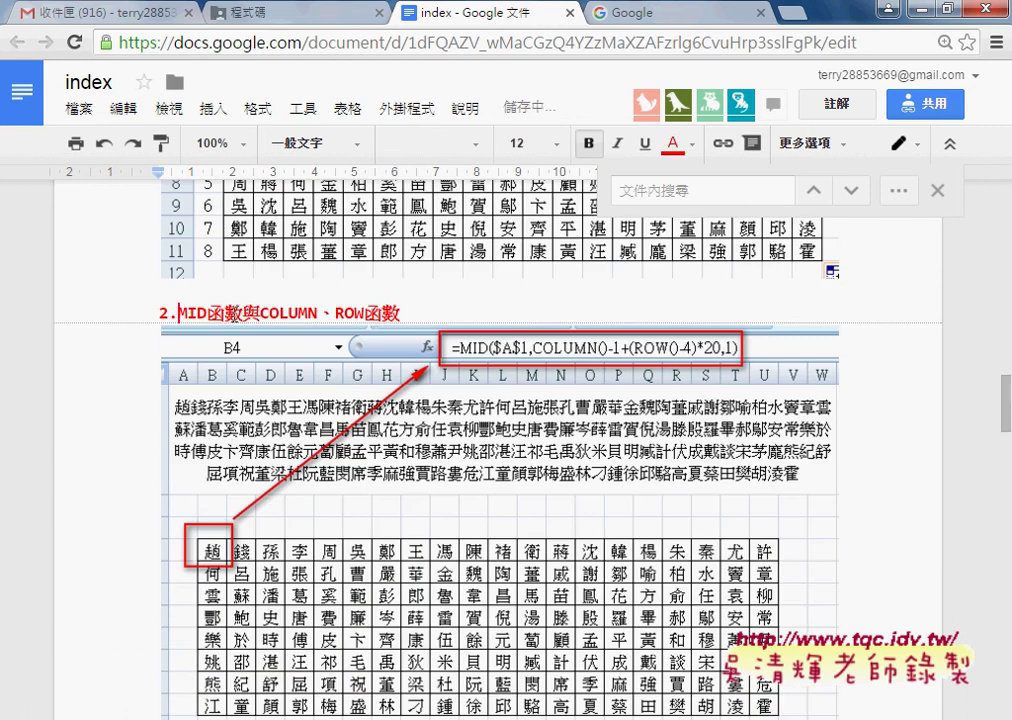
pyautogui.scroll(3, 231, 316)
pyautogui.scroll(1, 231, 316)
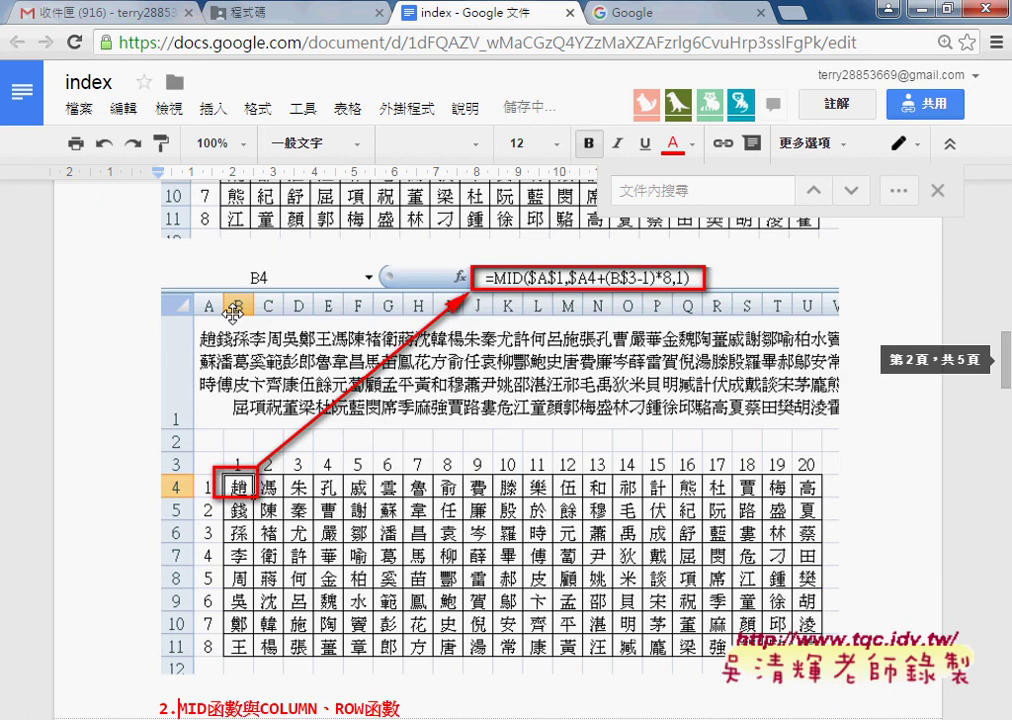
pyautogui.scroll(2, 231, 316)
pyautogui.scroll(4, 231, 316)
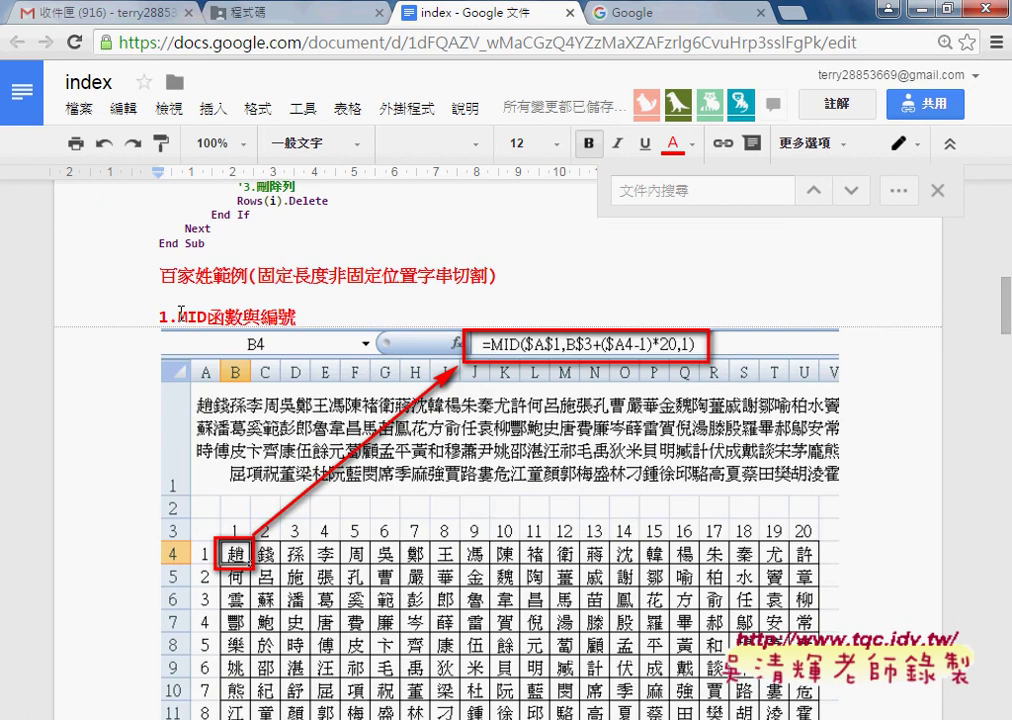
pyautogui.moveTo(178, 316); pyautogui.dragTo(300, 317)
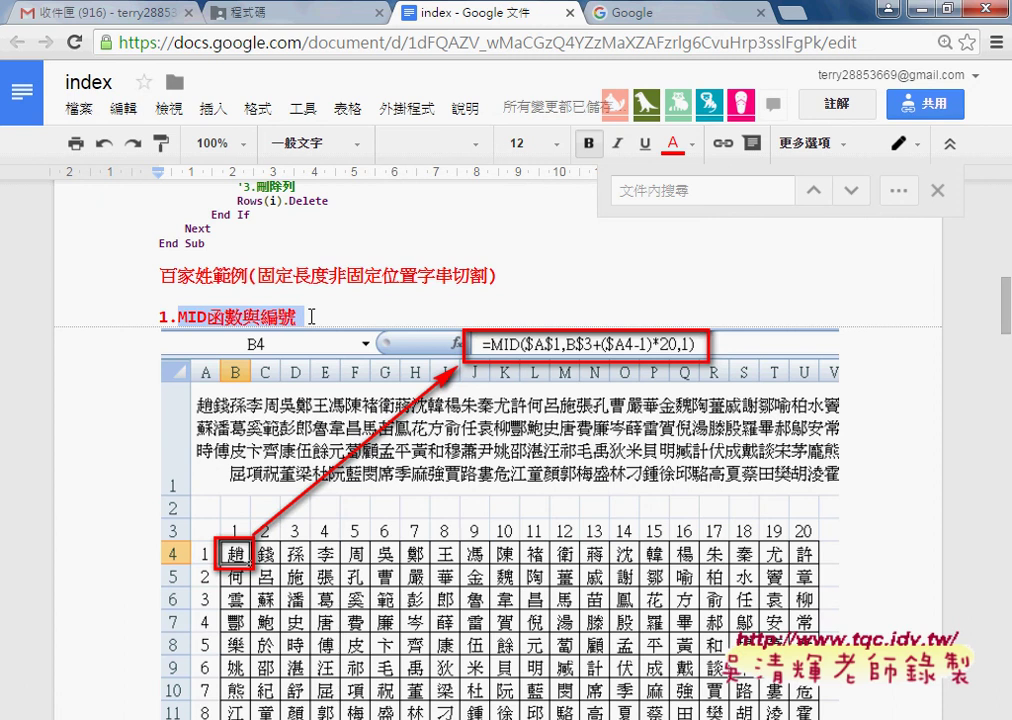
pyautogui.scroll(-1, 224, 378)
pyautogui.scroll(-3, 224, 378)
pyautogui.scroll(-3, 224, 378)
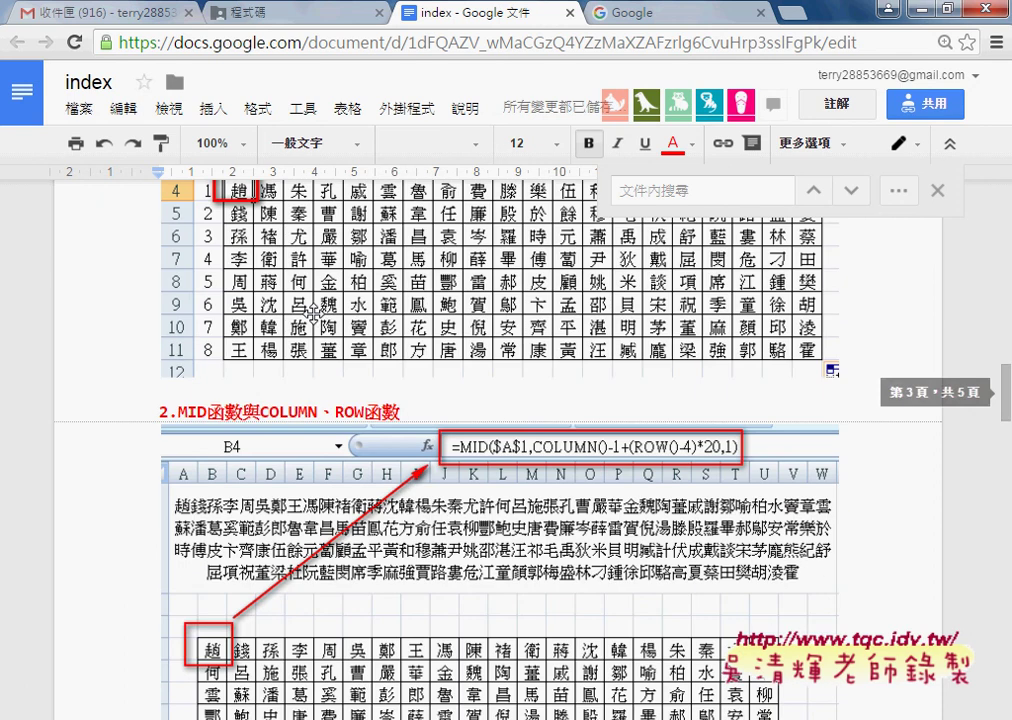
pyautogui.scroll(-3, 224, 378)
pyautogui.scroll(-2, 279, 389)
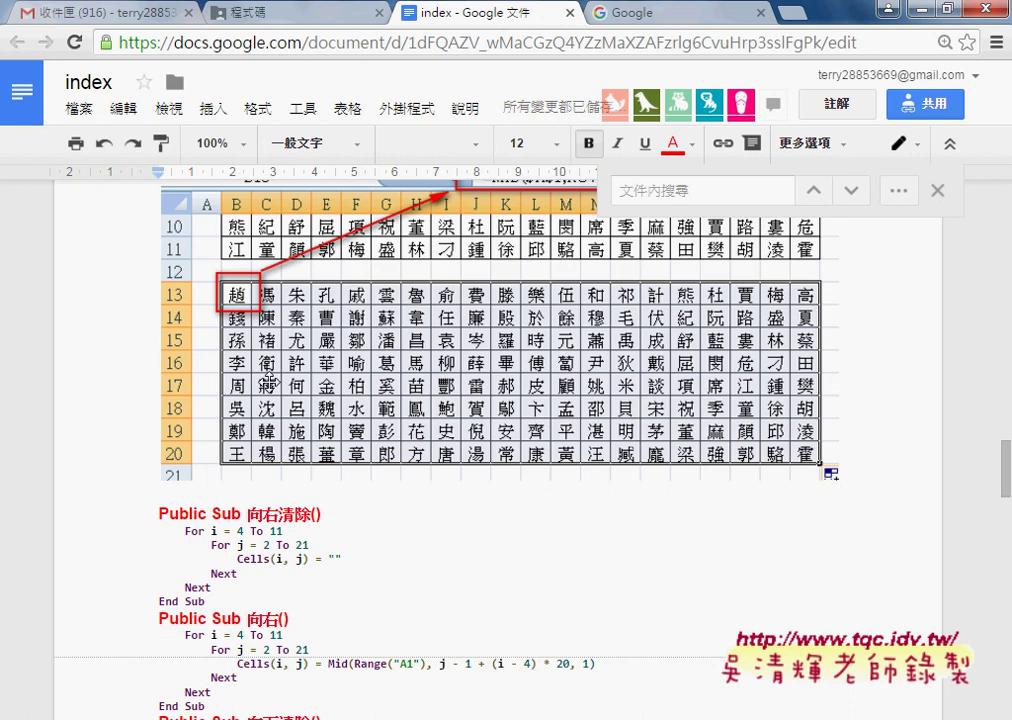
# Step: Add a 3.VBA設計 heading line above the macro code
pyautogui.click(210, 494)
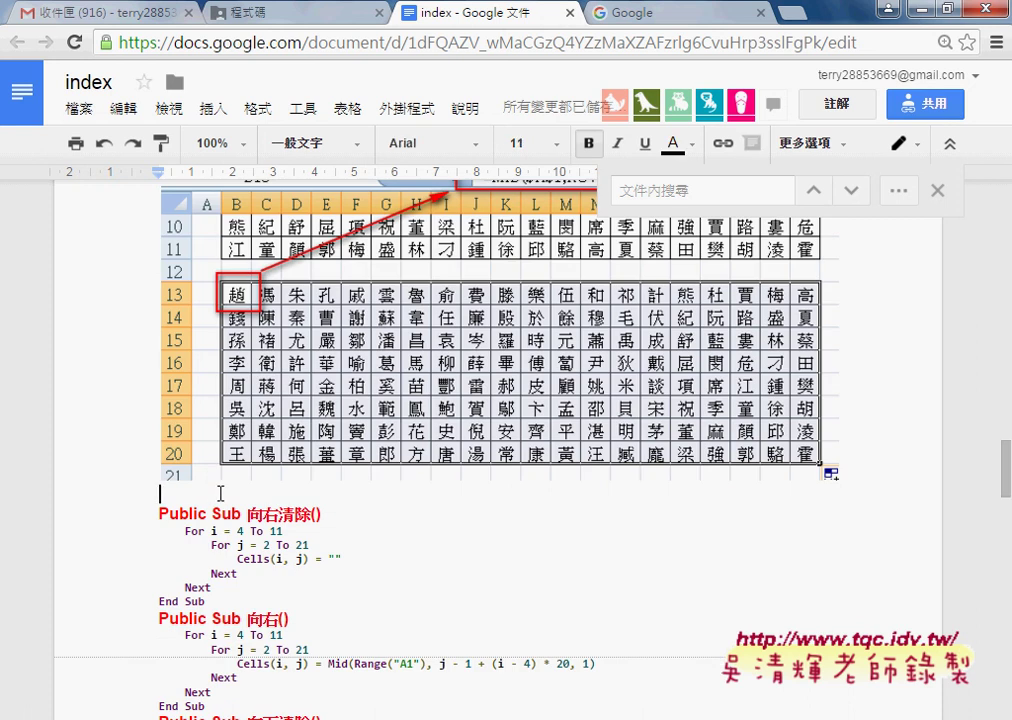
pyautogui.write('3.')
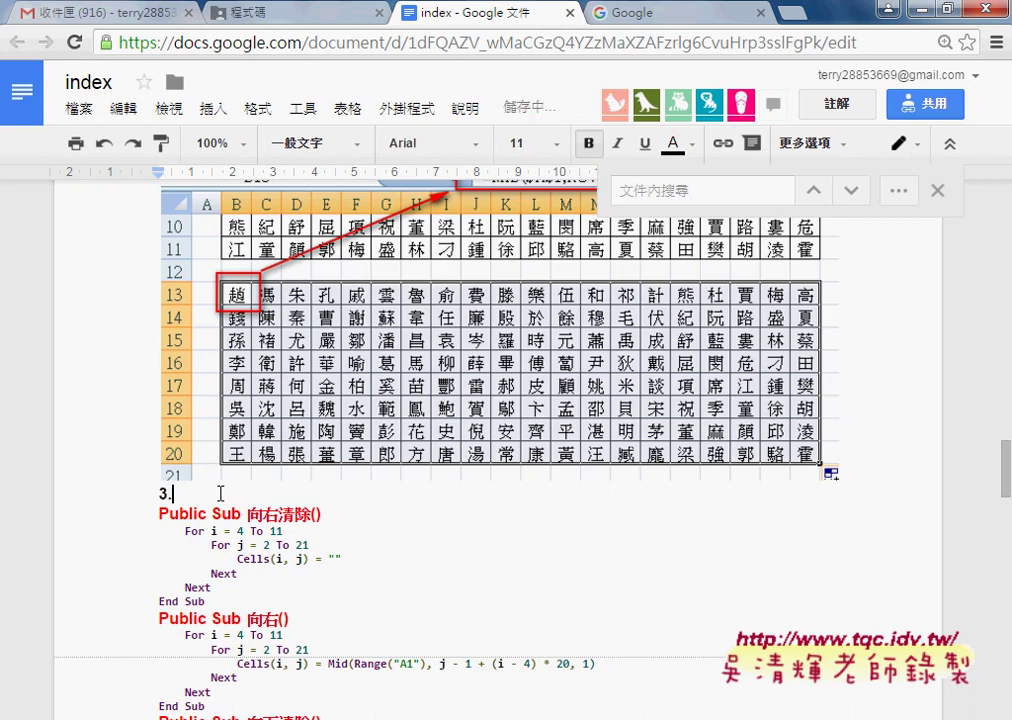
pyautogui.write('VBA')
pyautogui.press('Return')
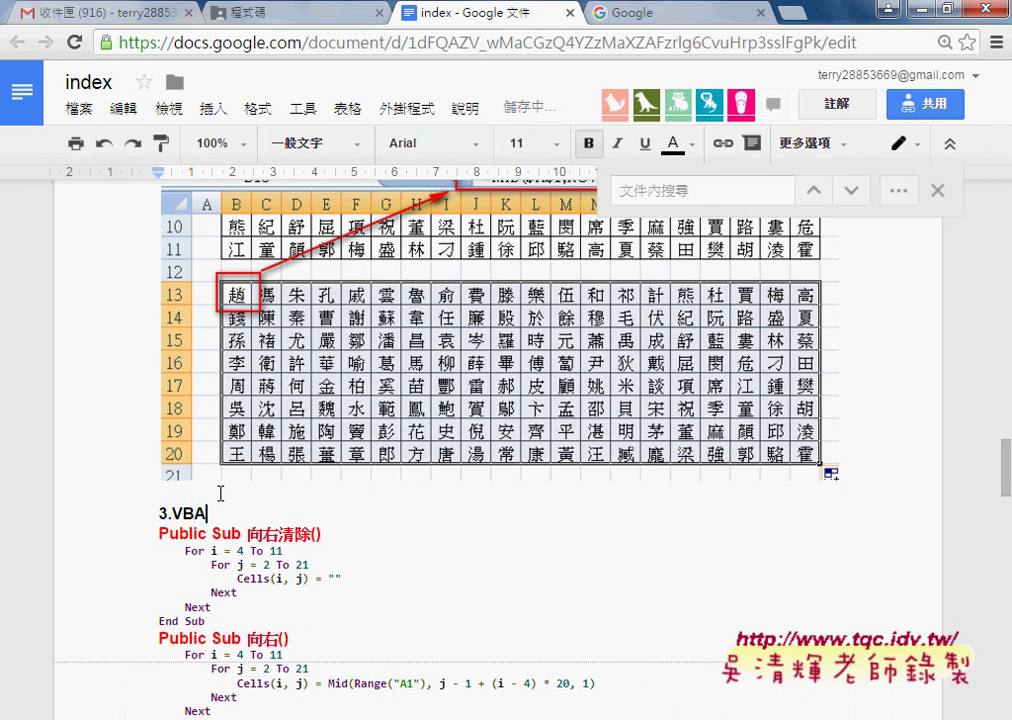
pyautogui.moveTo(220, 494); pyautogui.dragTo(222, 501)
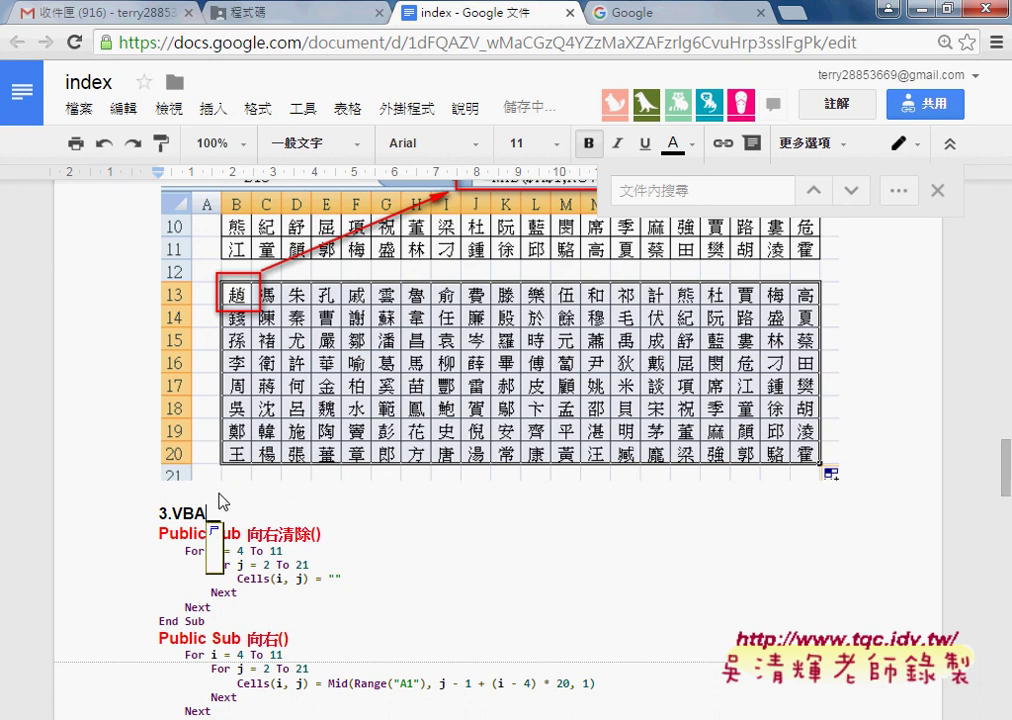
pyautogui.write('設計')
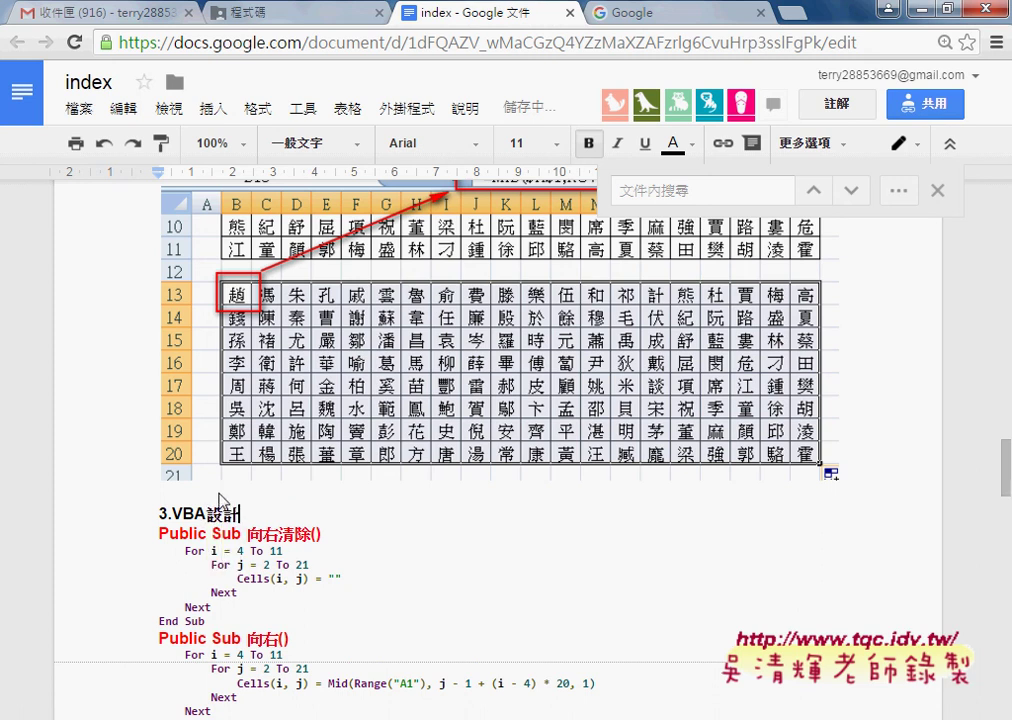
# Step: Format the 3.VBA設計 heading at 12 point in red
pyautogui.tripleClick(260, 513)
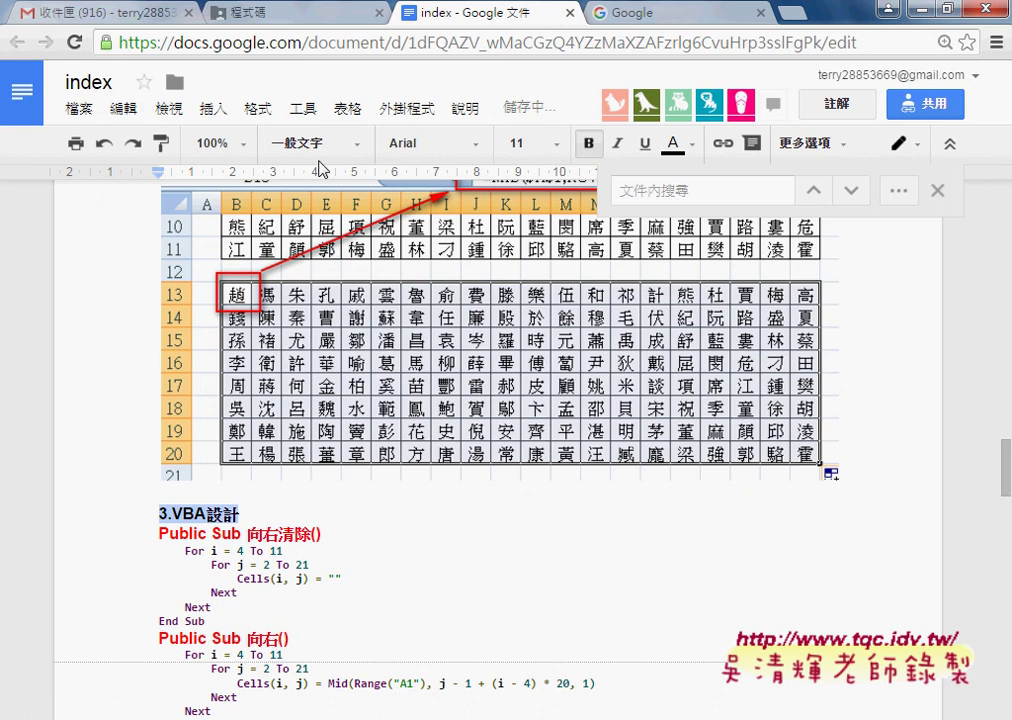
pyautogui.click(552, 145)
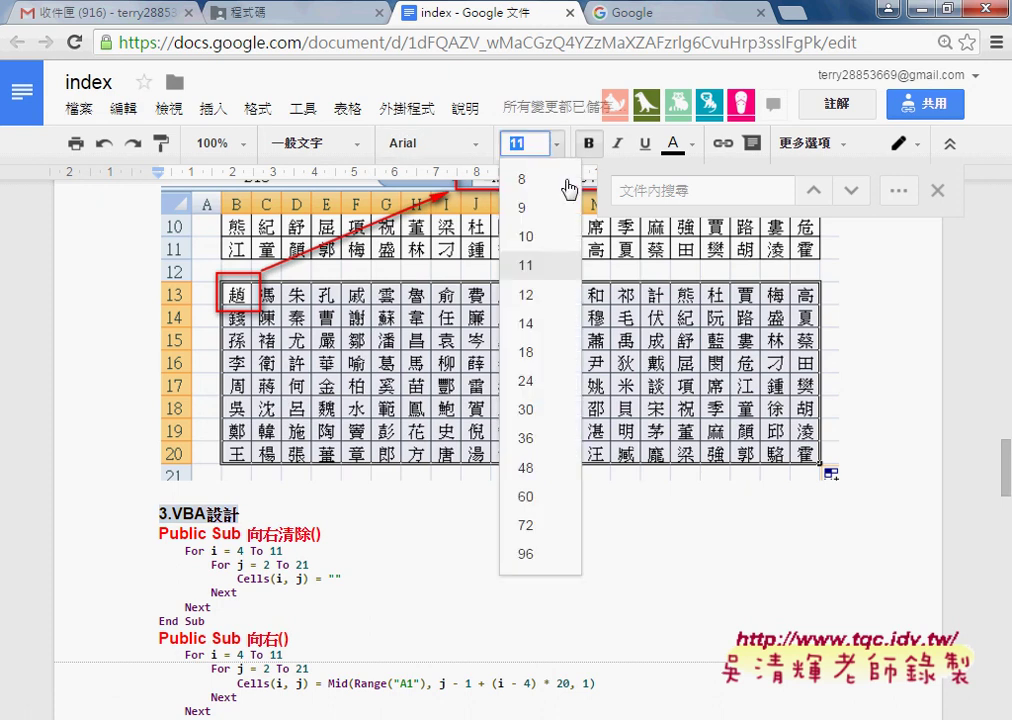
pyautogui.click(548, 293)
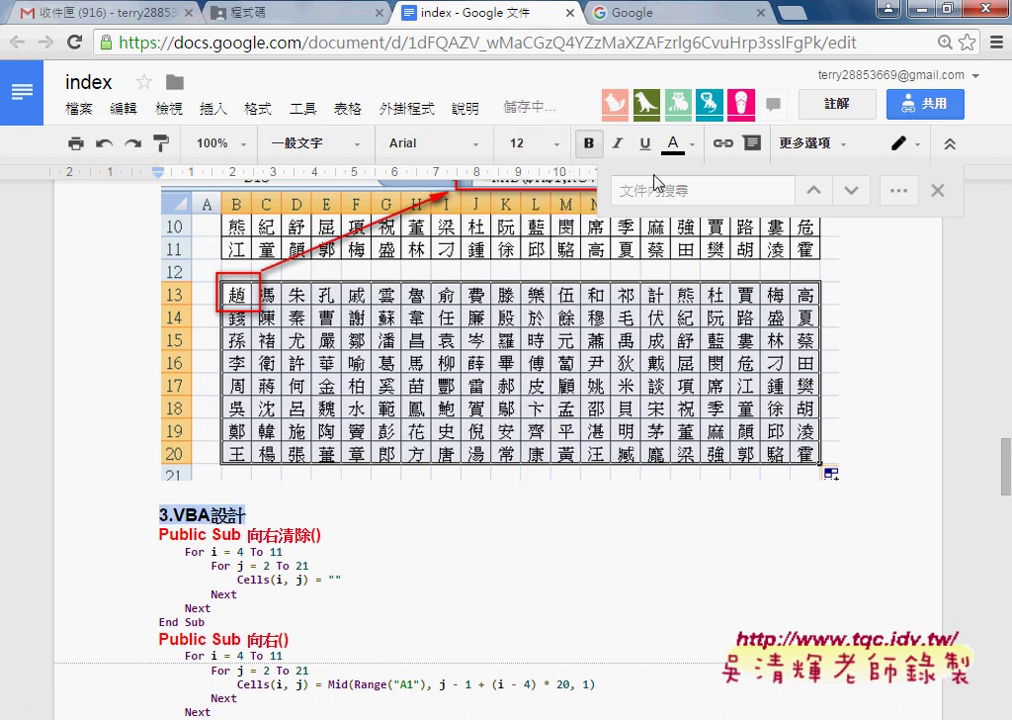
pyautogui.click(673, 145)
pyautogui.click(706, 249)
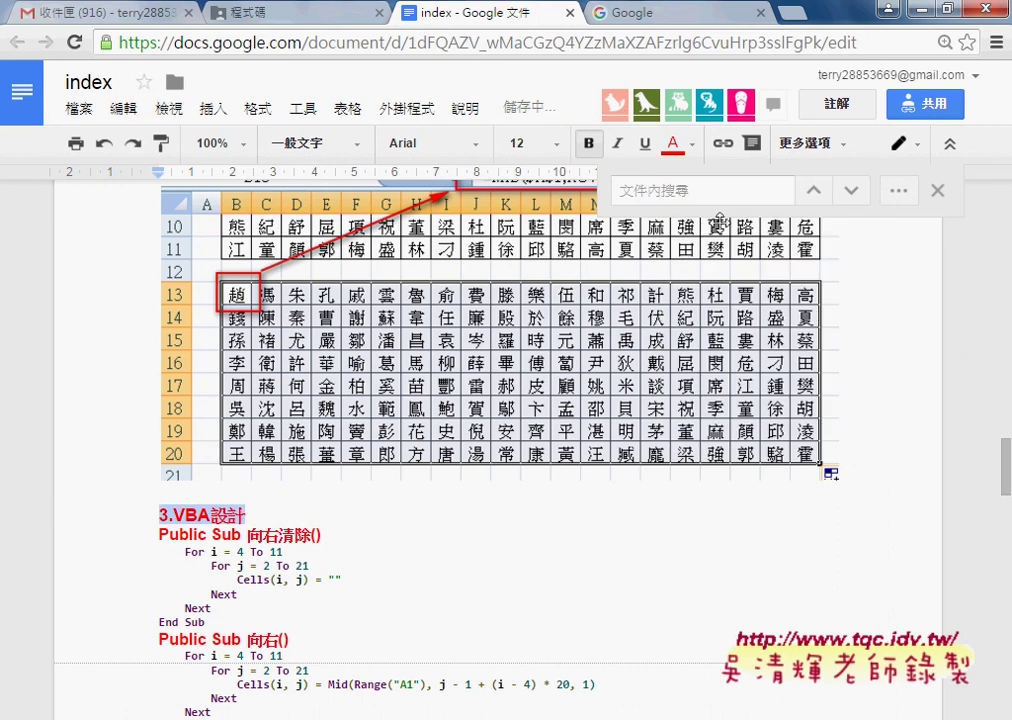